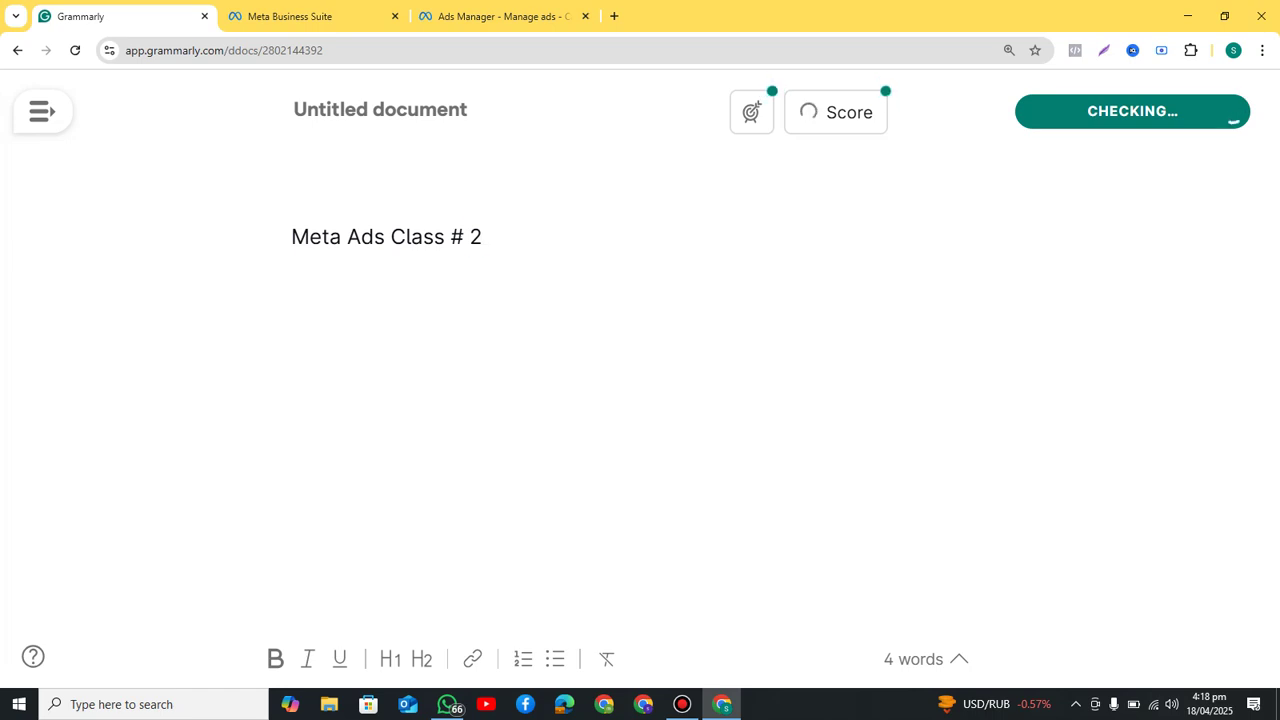
Bold and underline the 'Meta Ads Class # 2' heading and type 'Meta Business Suite' beneath it.
{"action": "key", "text": "ctrl+b"}
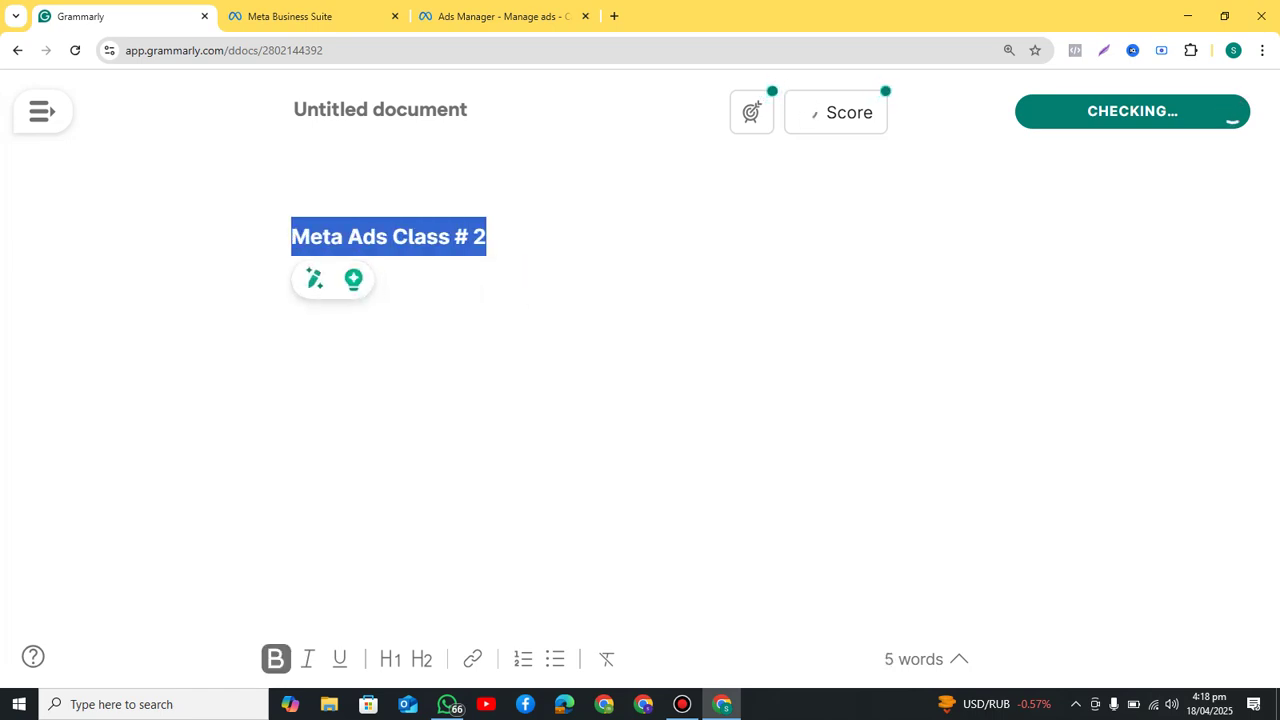
{"action": "key", "text": "ctrl+u"}
{"action": "key", "text": "End"}
{"action": "key", "text": "Return"}
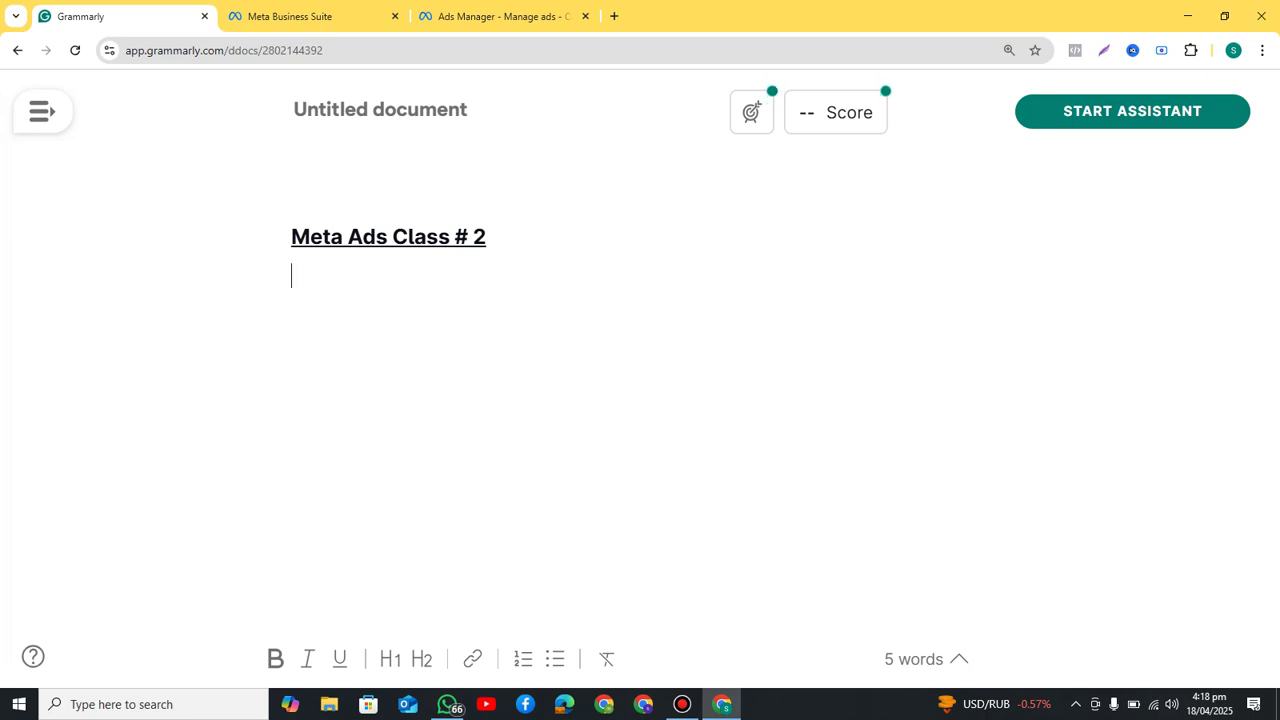
{"action": "type", "text": "Meta Business Suite"}
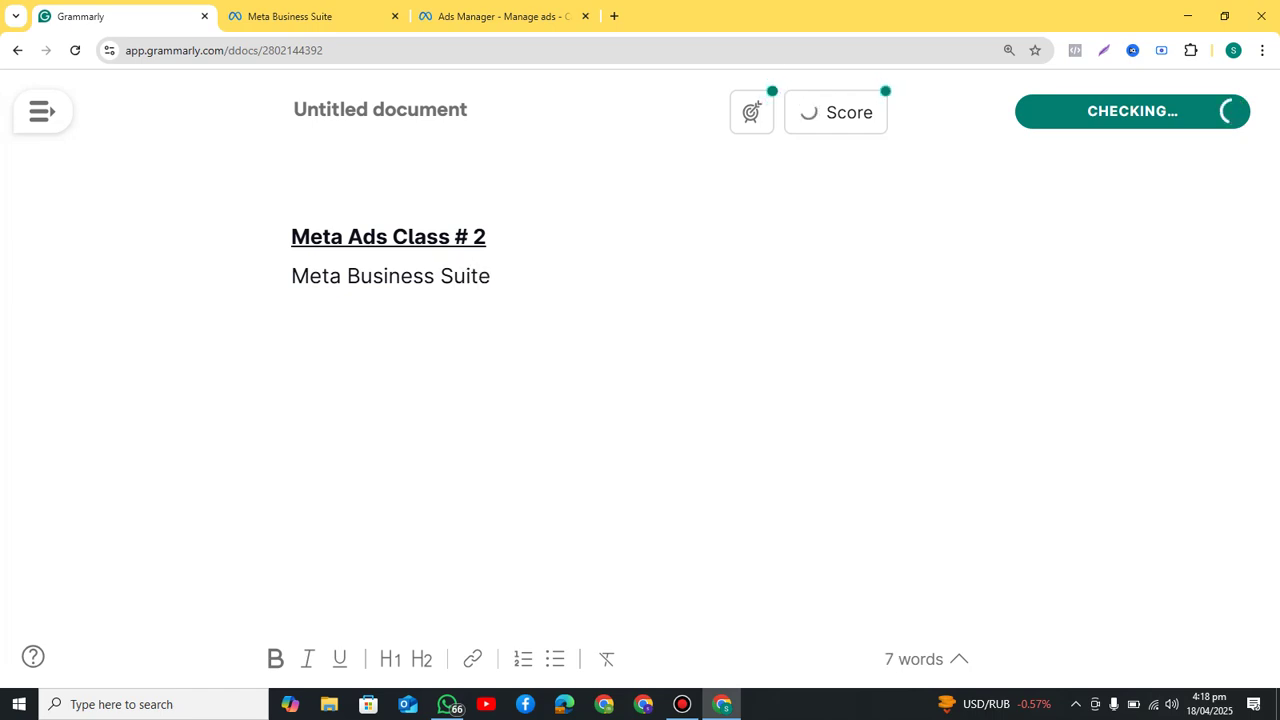
Open Facebook in a new tab and go to the Rathorez Digital Page via Your shortcuts.
{"action": "left_click", "coordinate": [614, 16]}
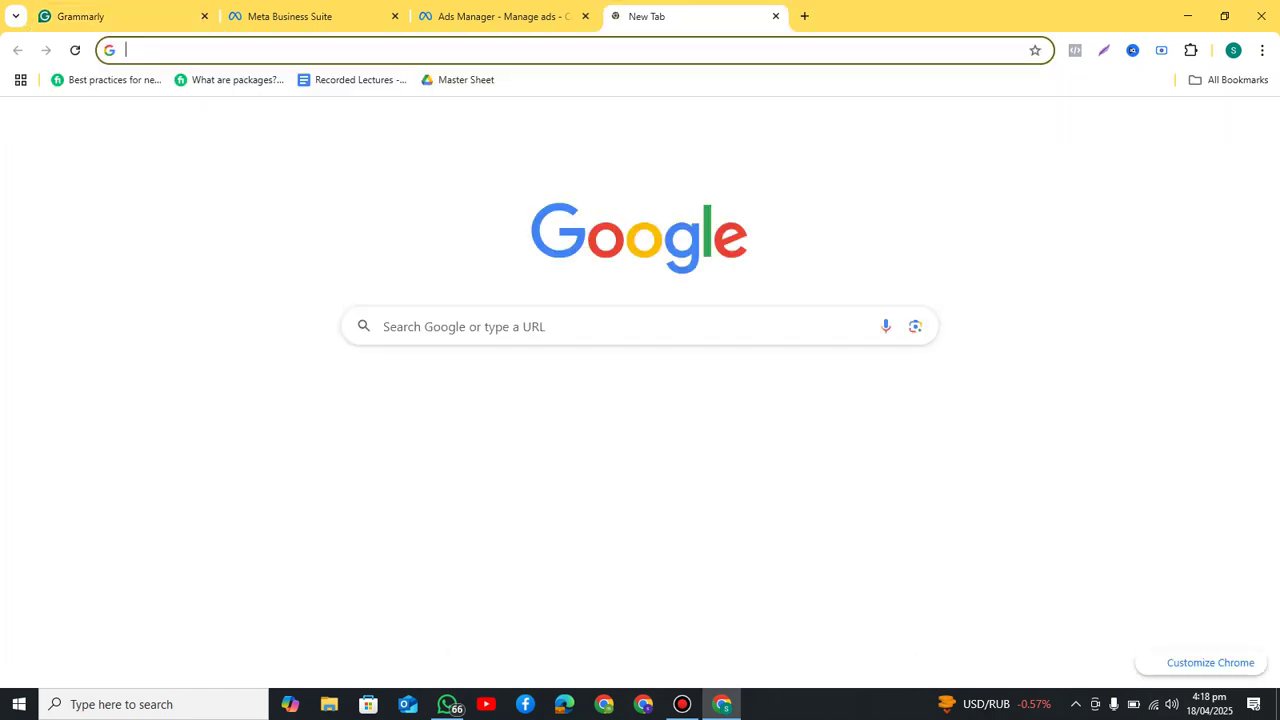
{"action": "left_click", "coordinate": [415, 398]}
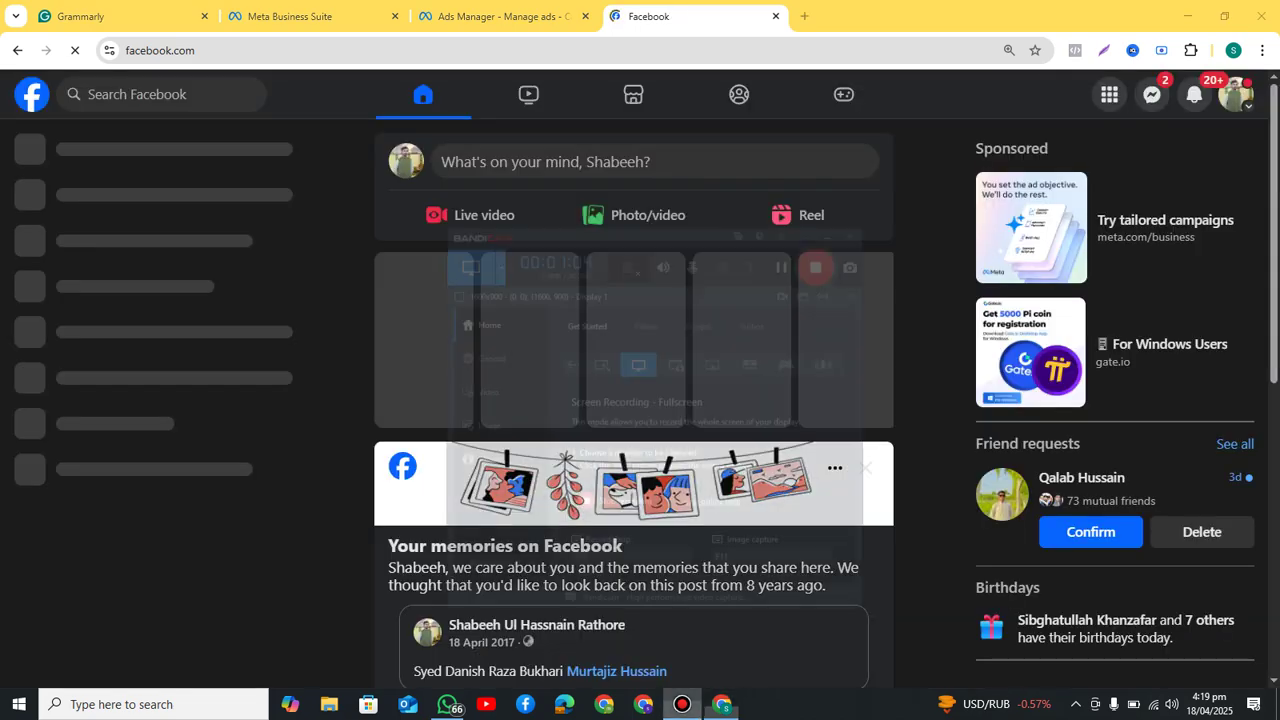
{"action": "left_click", "coordinate": [682, 704]}
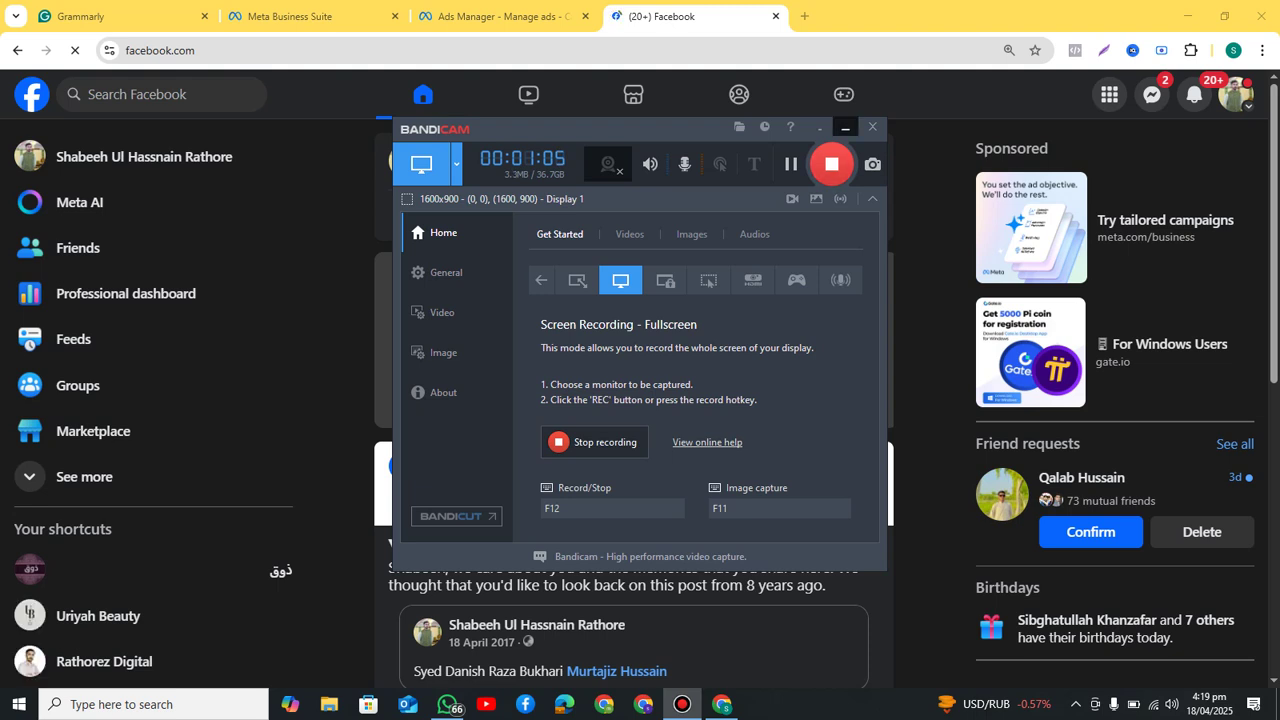
{"action": "left_click", "coordinate": [682, 704]}
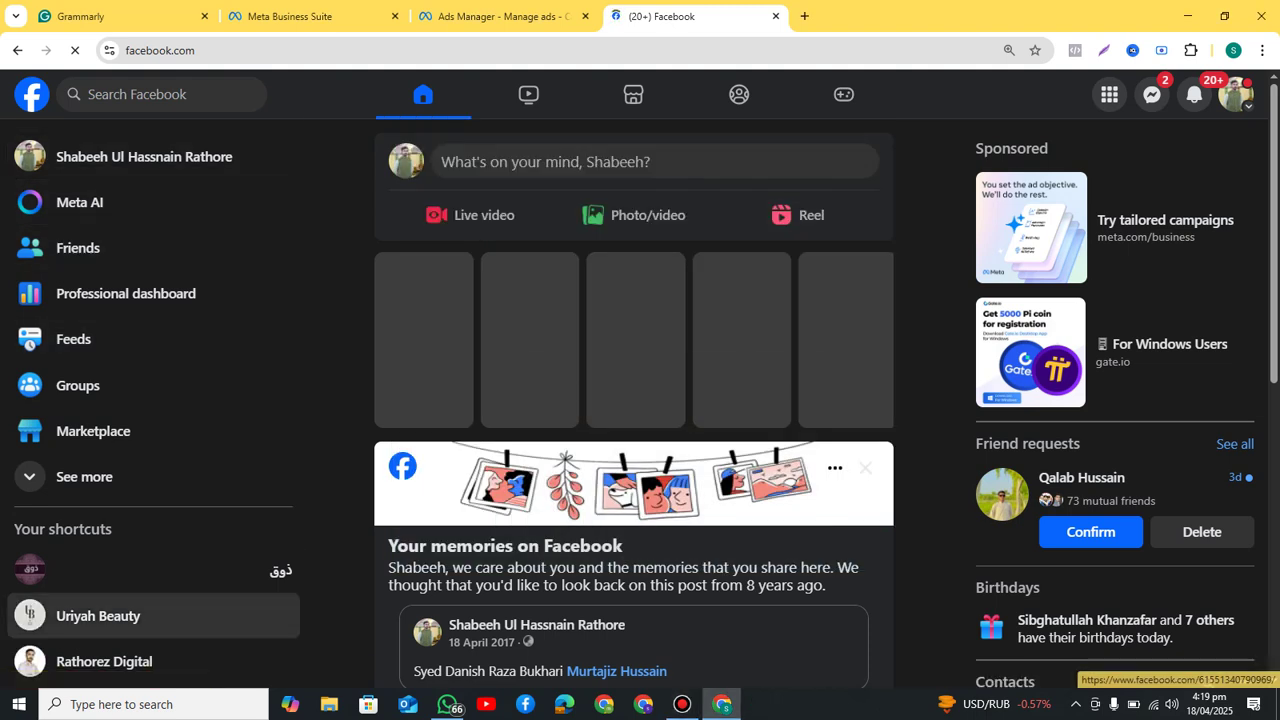
{"action": "left_click", "coordinate": [104, 661]}
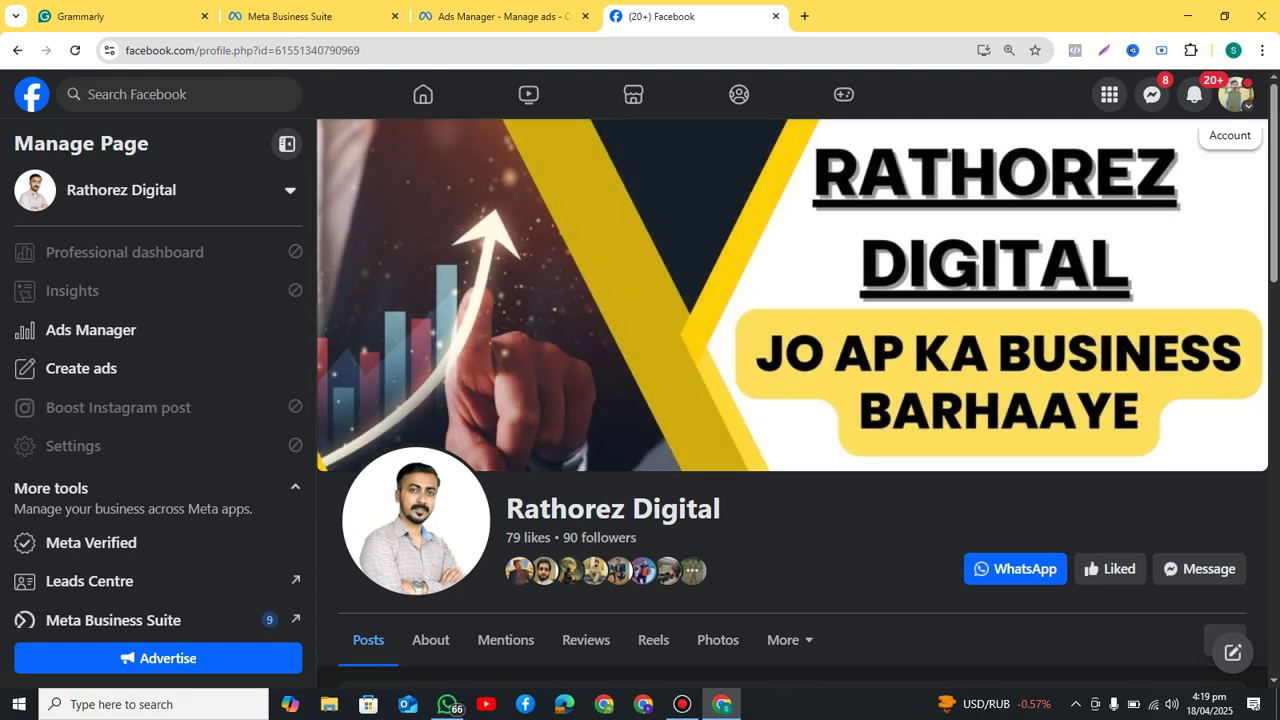
Check the account menu and home feed, then reopen Rathorez Digital and use Switch Now.
{"action": "left_click", "coordinate": [1236, 94]}
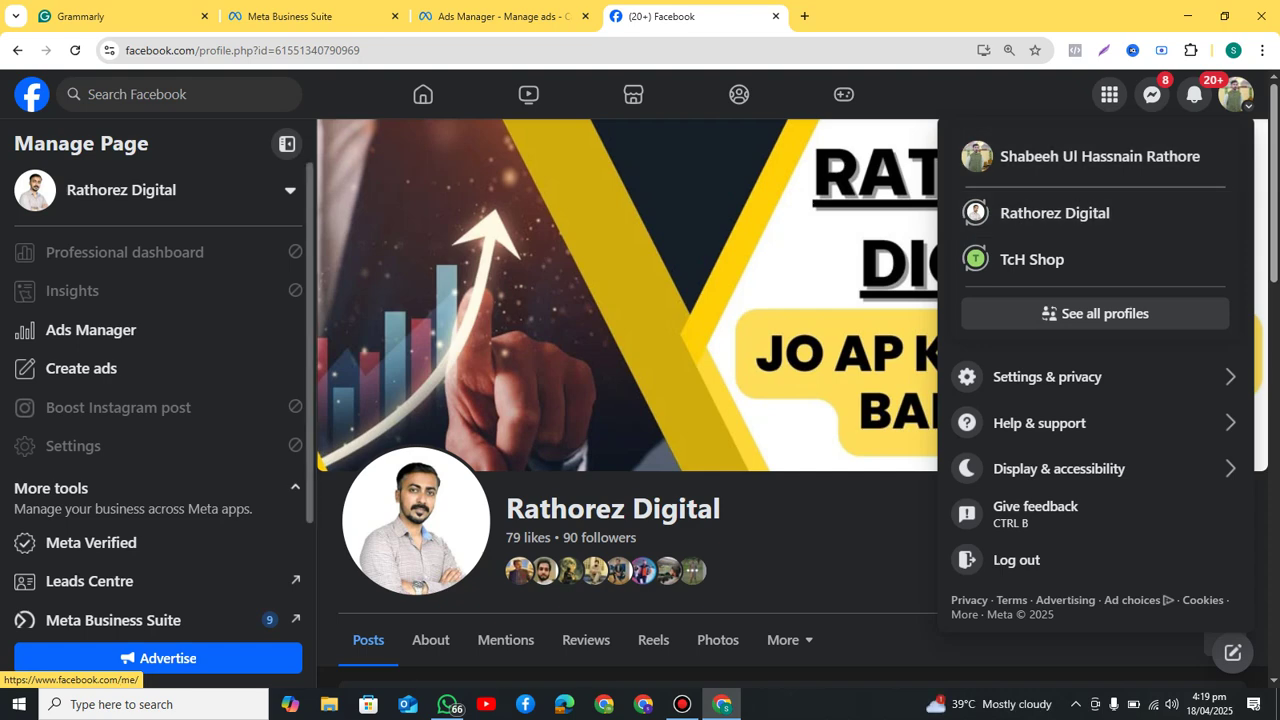
{"action": "left_click", "coordinate": [423, 94]}
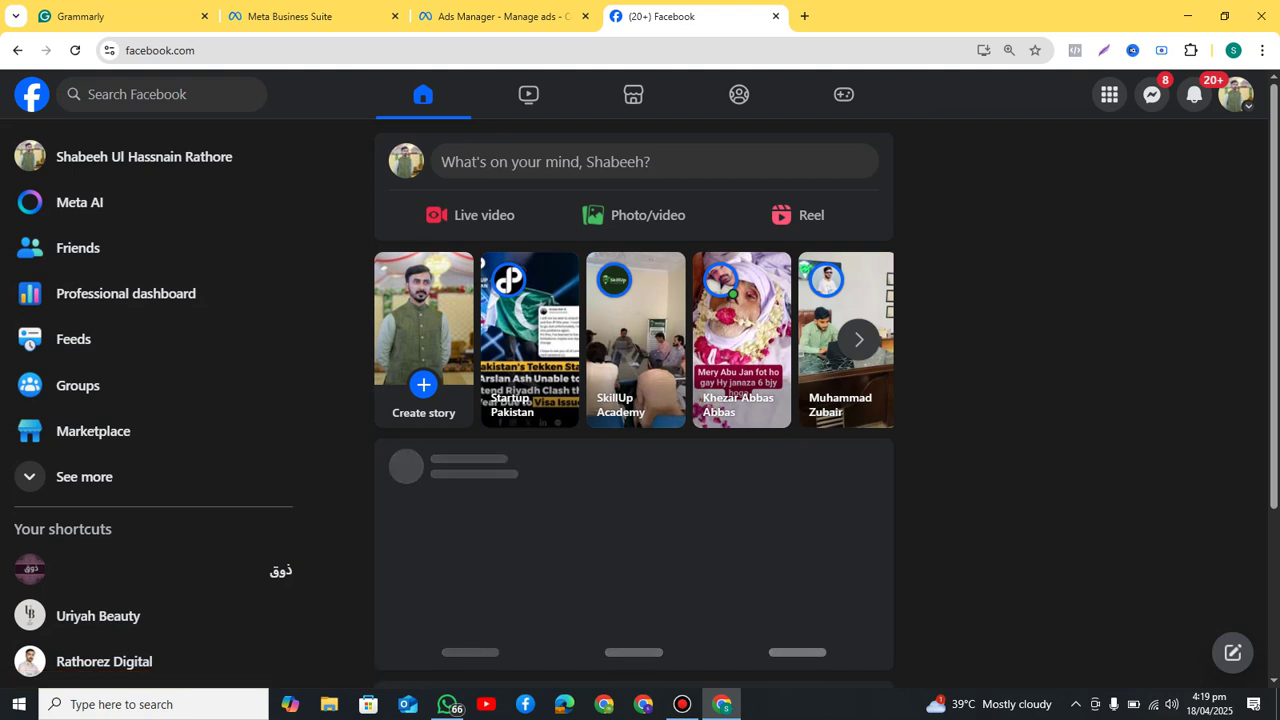
{"action": "scroll", "coordinate": [634, 450], "scroll_direction": "down", "scroll_amount": 3}
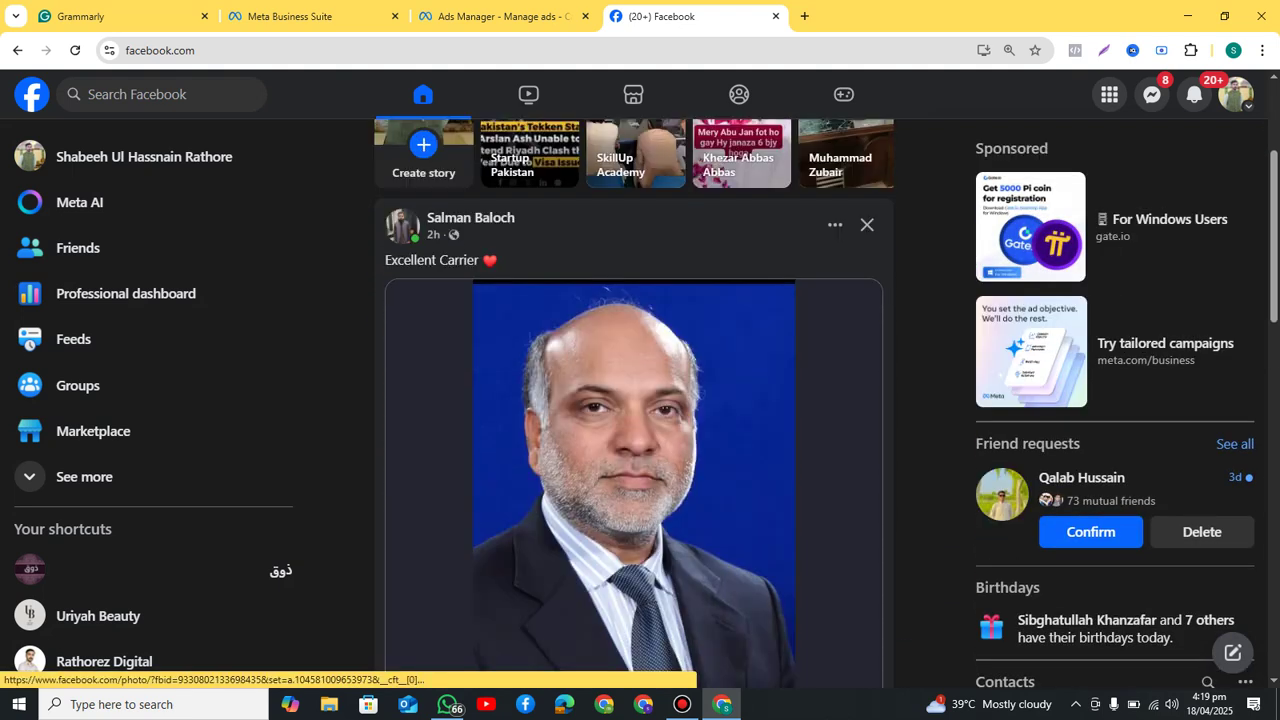
{"action": "scroll", "coordinate": [634, 400], "scroll_direction": "down", "scroll_amount": 2}
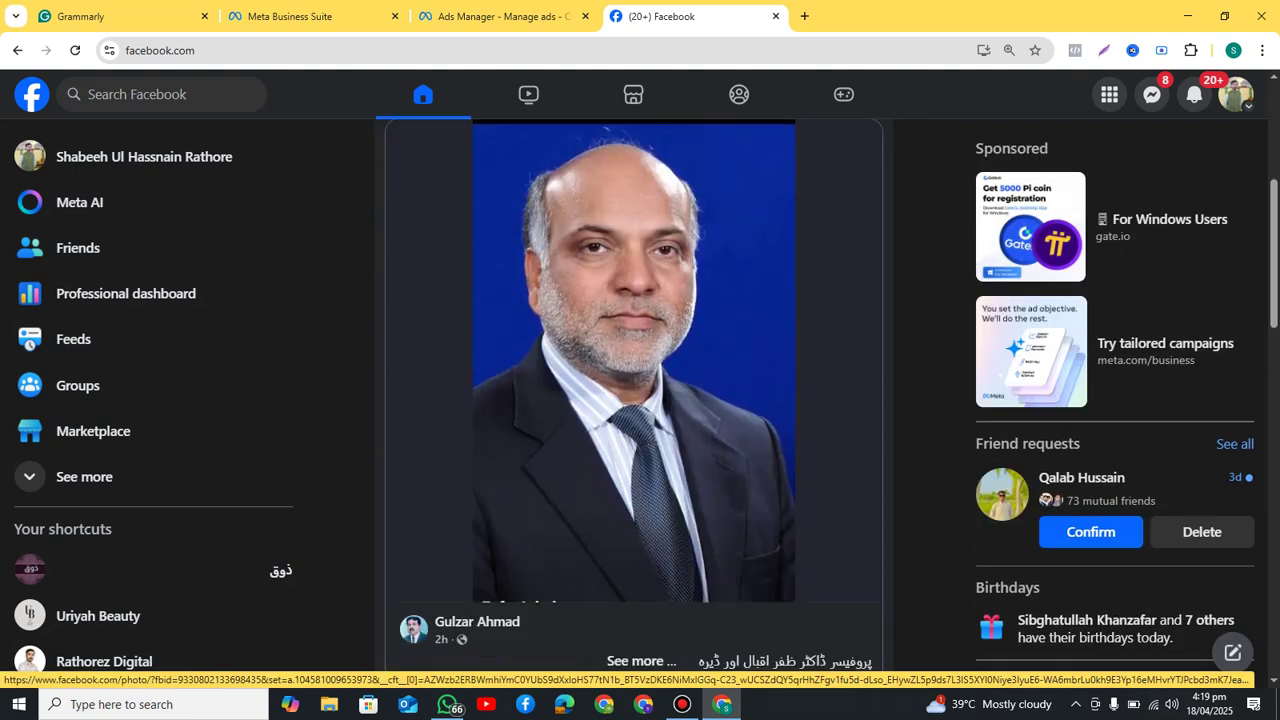
{"action": "scroll", "coordinate": [470, 488], "scroll_direction": "down", "scroll_amount": 3}
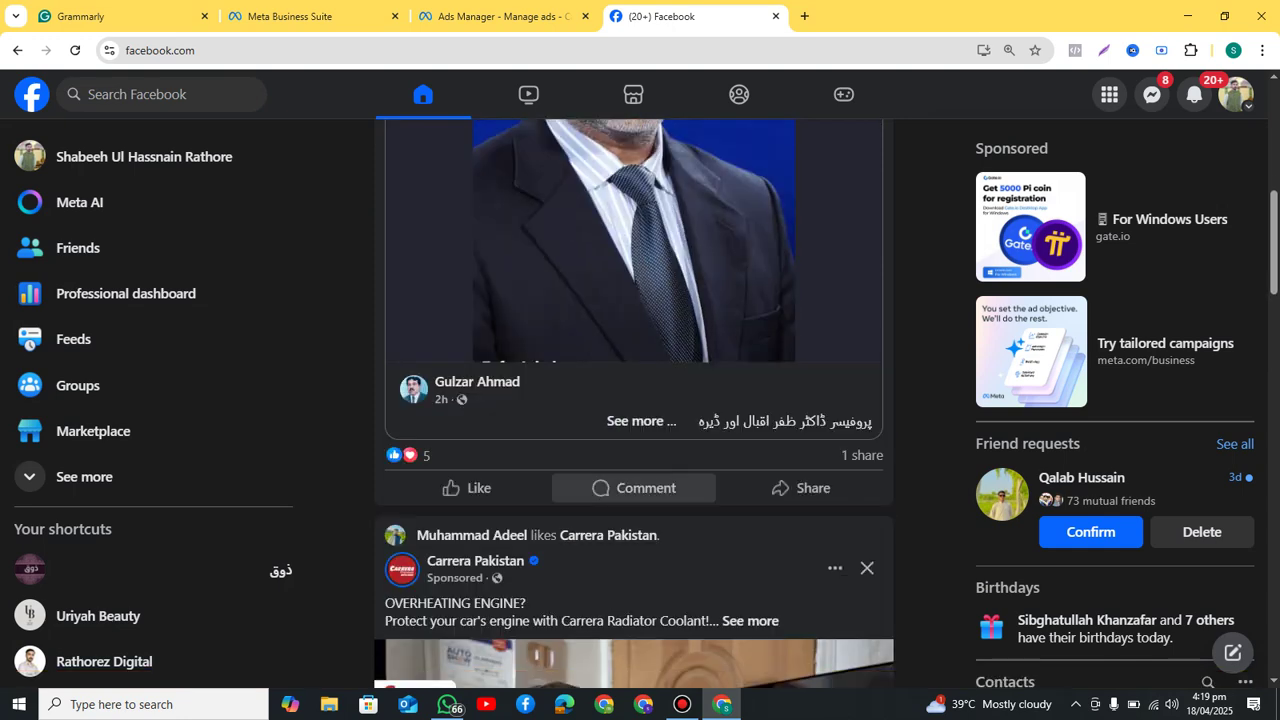
{"action": "left_click", "coordinate": [634, 488]}
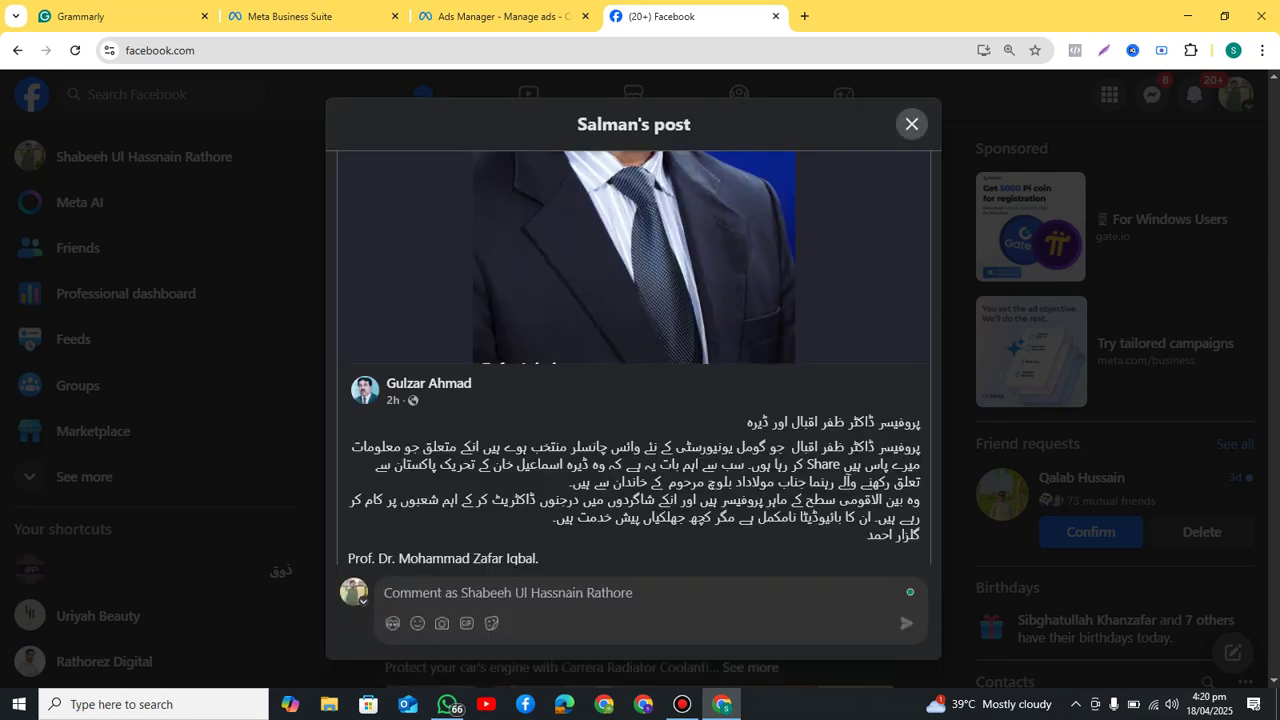
{"action": "key", "text": "Escape"}
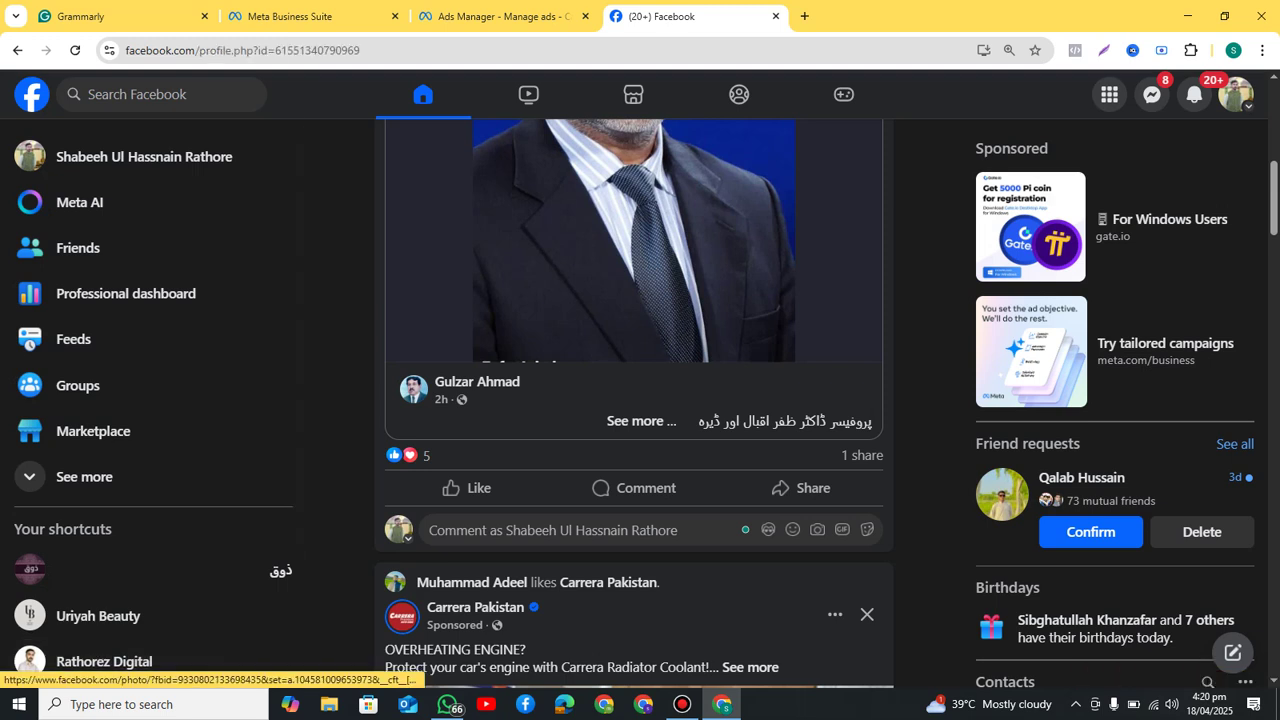
{"action": "left_click", "coordinate": [104, 661]}
{"action": "left_click", "coordinate": [1173, 416]}
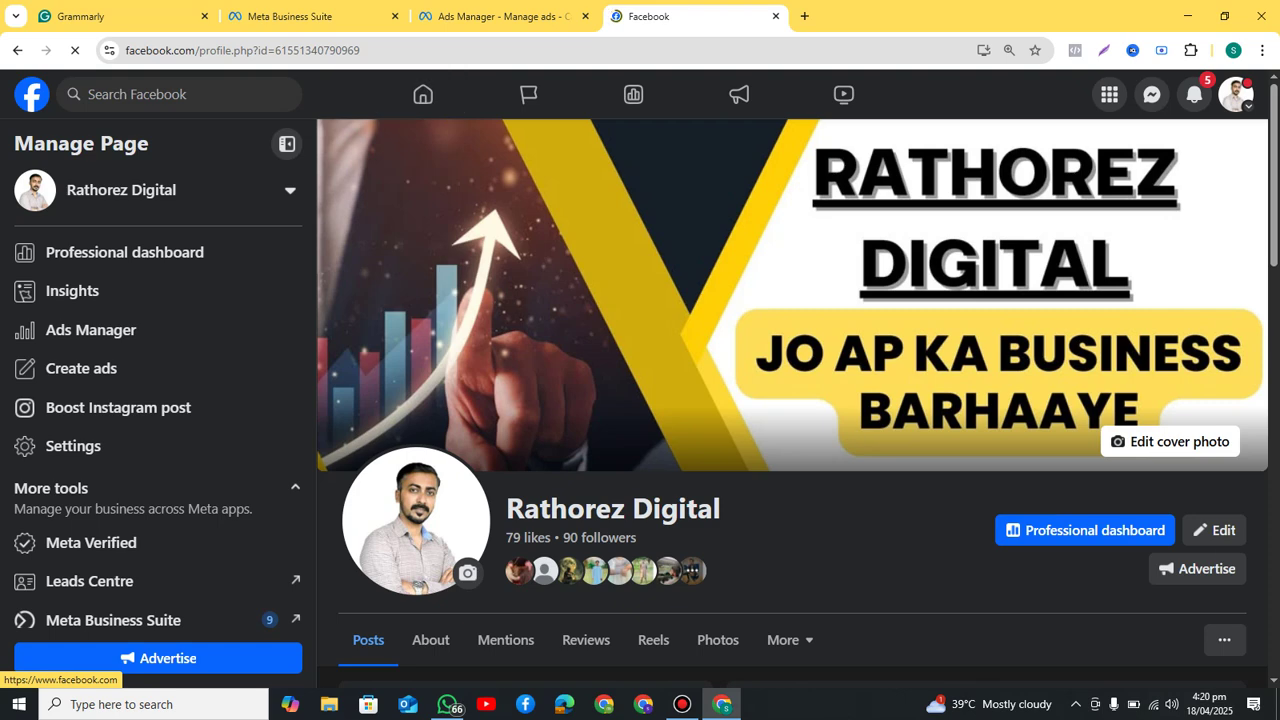
{"action": "scroll", "coordinate": [586, 344], "scroll_direction": "down", "scroll_amount": 3}
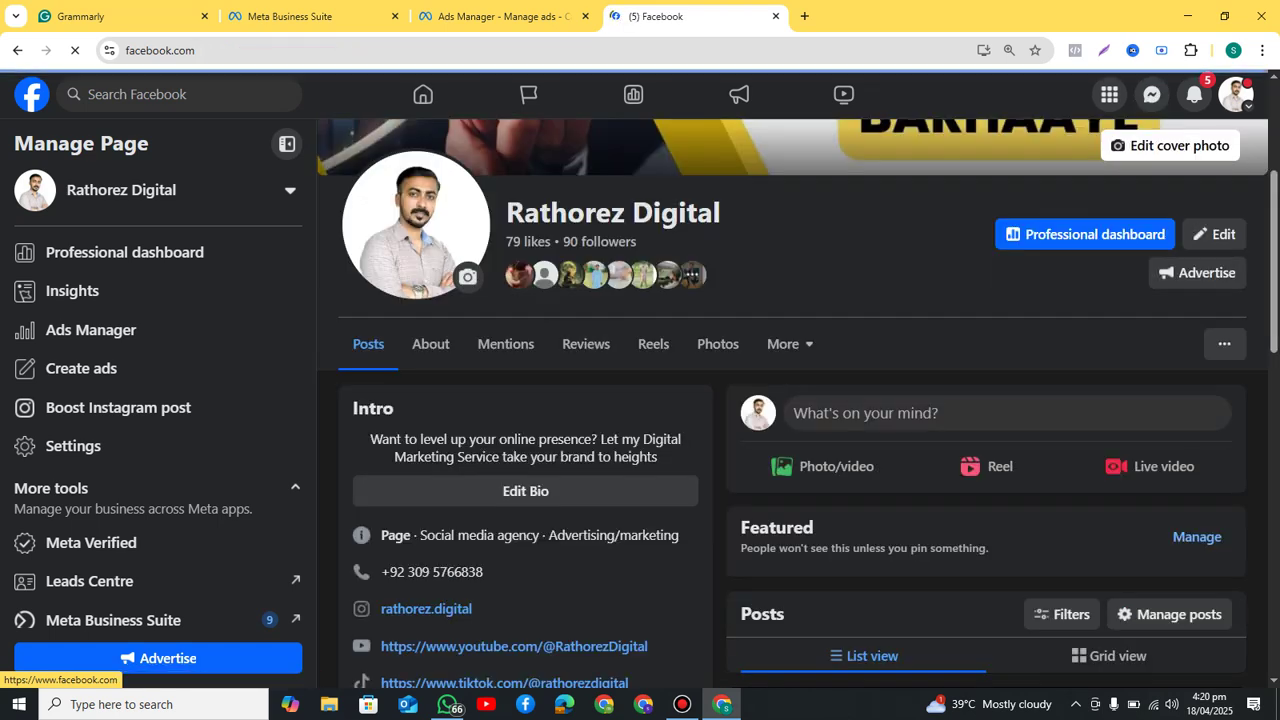
{"action": "left_click", "coordinate": [423, 94]}
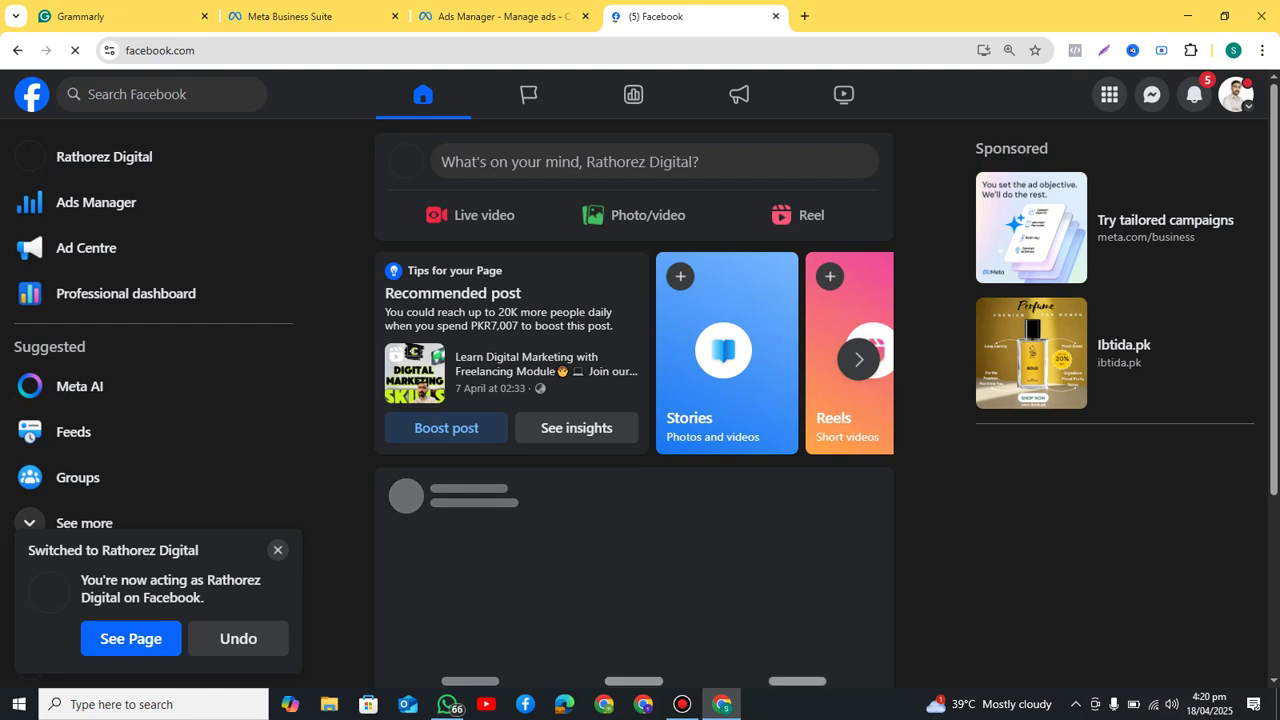
{"action": "scroll", "coordinate": [634, 400], "scroll_direction": "down", "scroll_amount": 6}
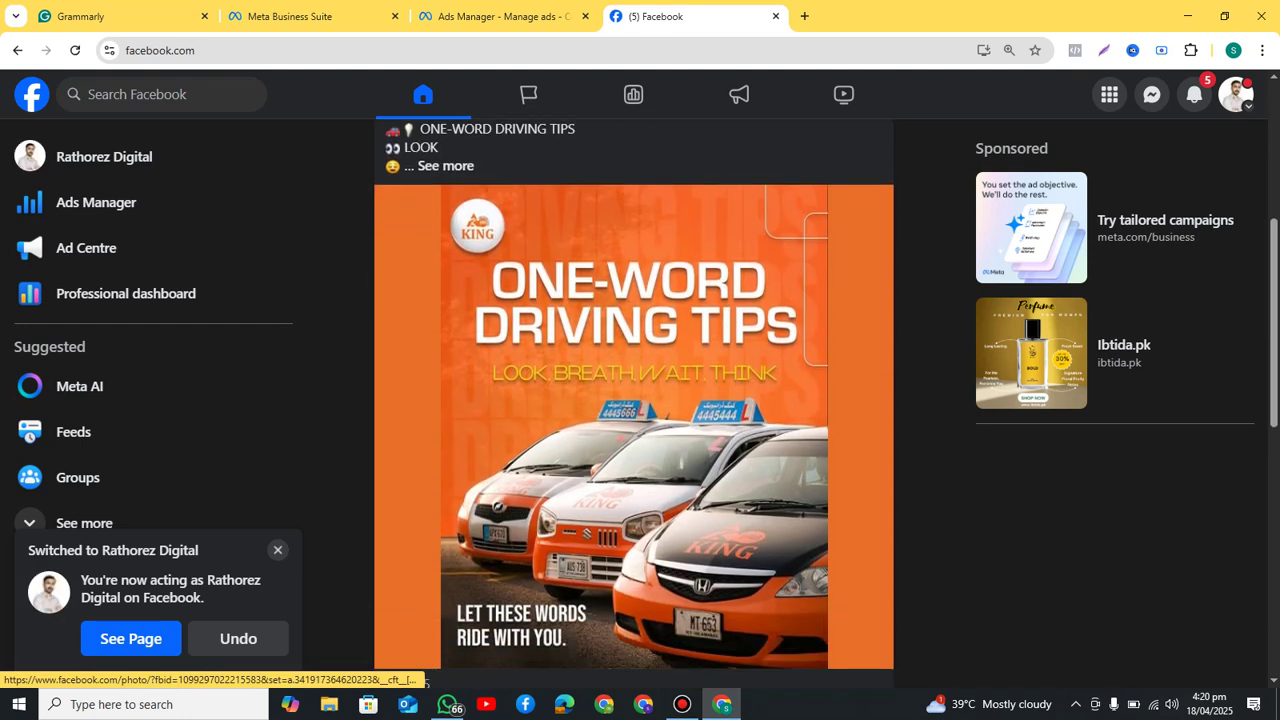
{"action": "left_click", "coordinate": [633, 476]}
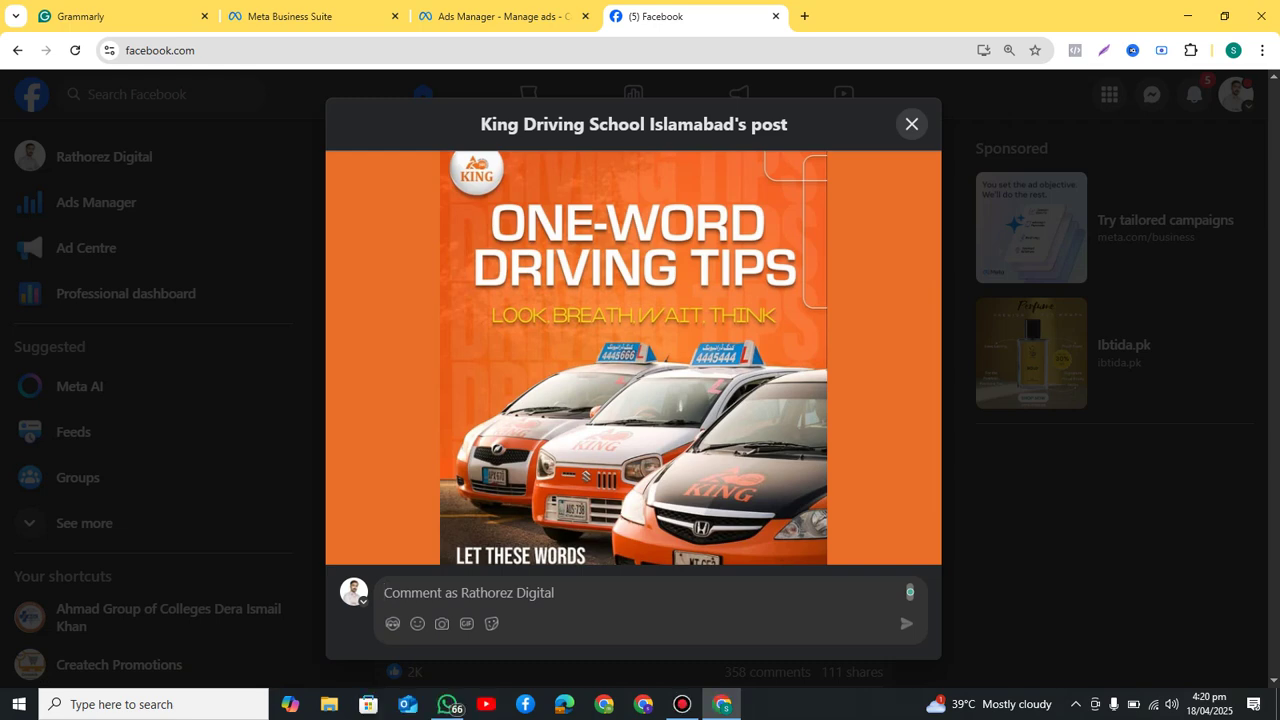
{"action": "left_click", "coordinate": [911, 124]}
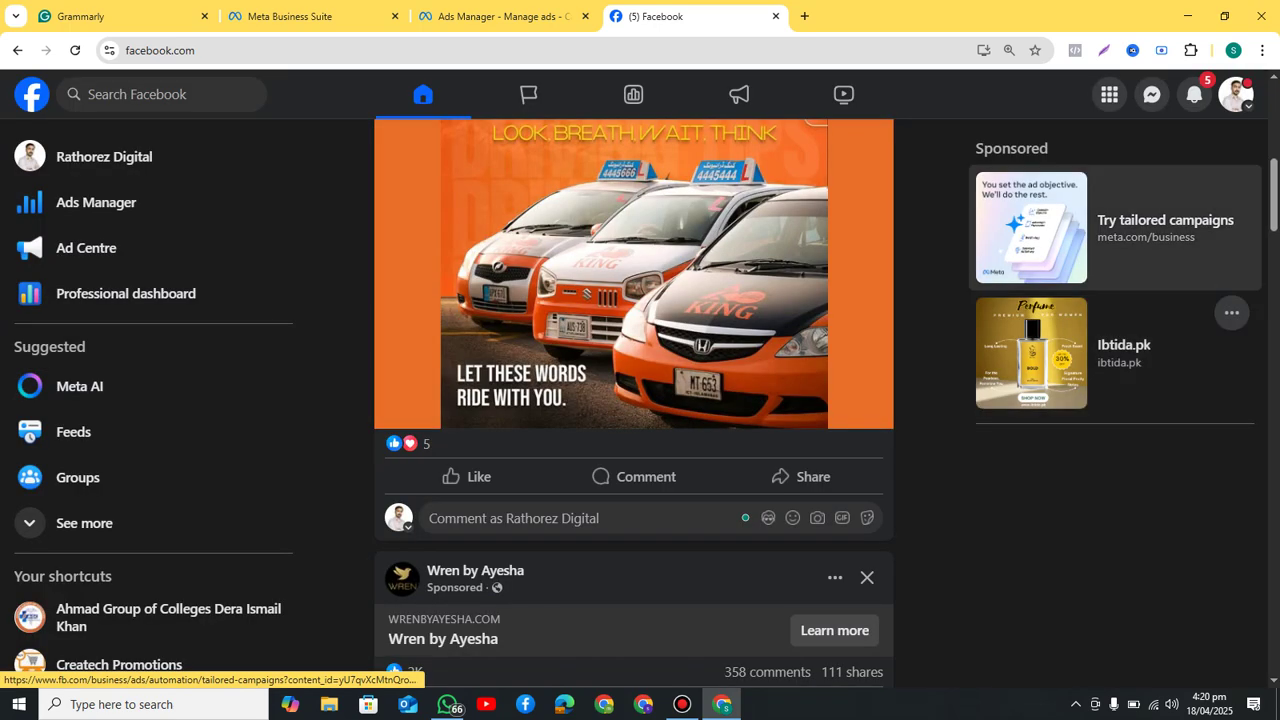
{"action": "scroll", "coordinate": [634, 403], "scroll_direction": "up", "scroll_amount": 7}
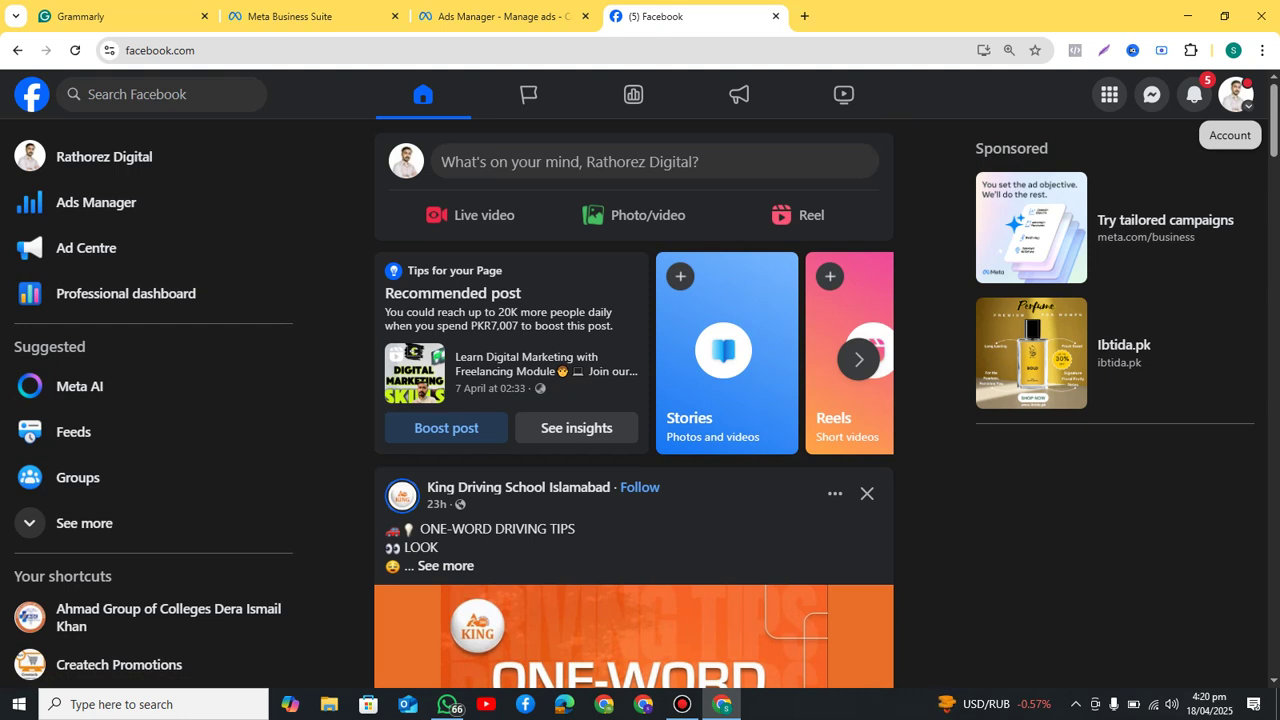
{"action": "left_click", "coordinate": [1236, 94]}
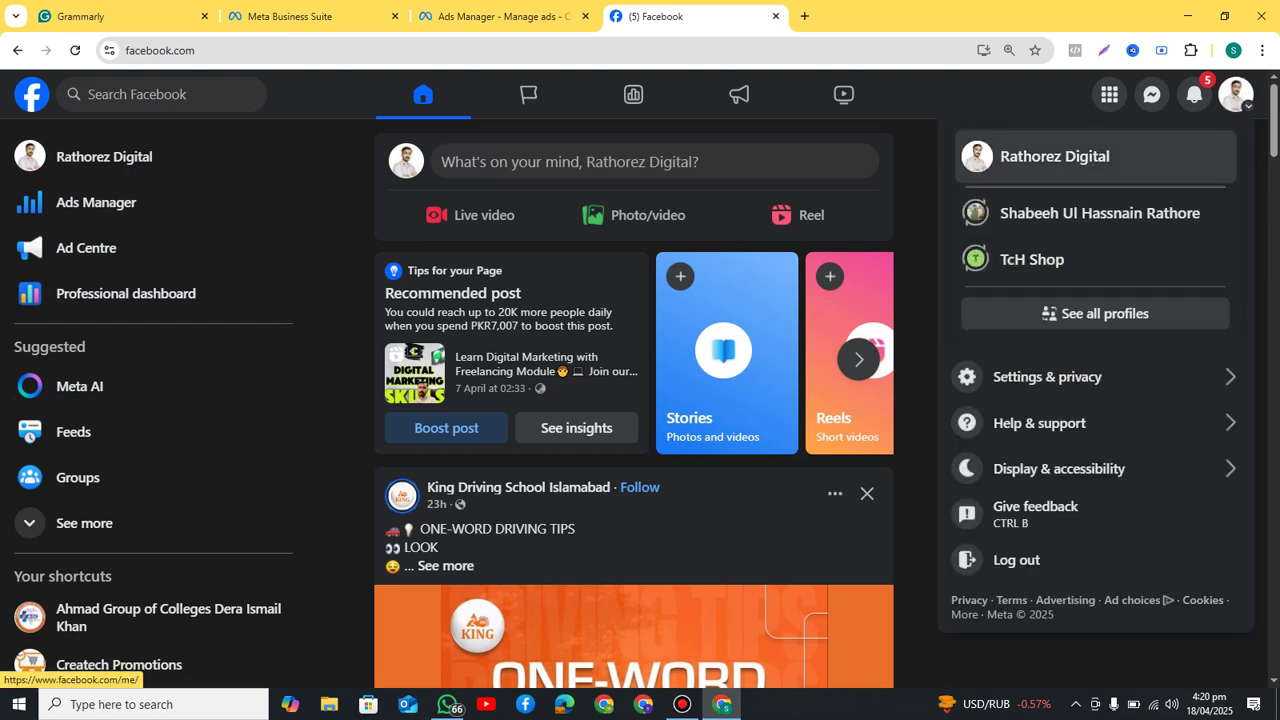
{"action": "key", "text": "Escape"}
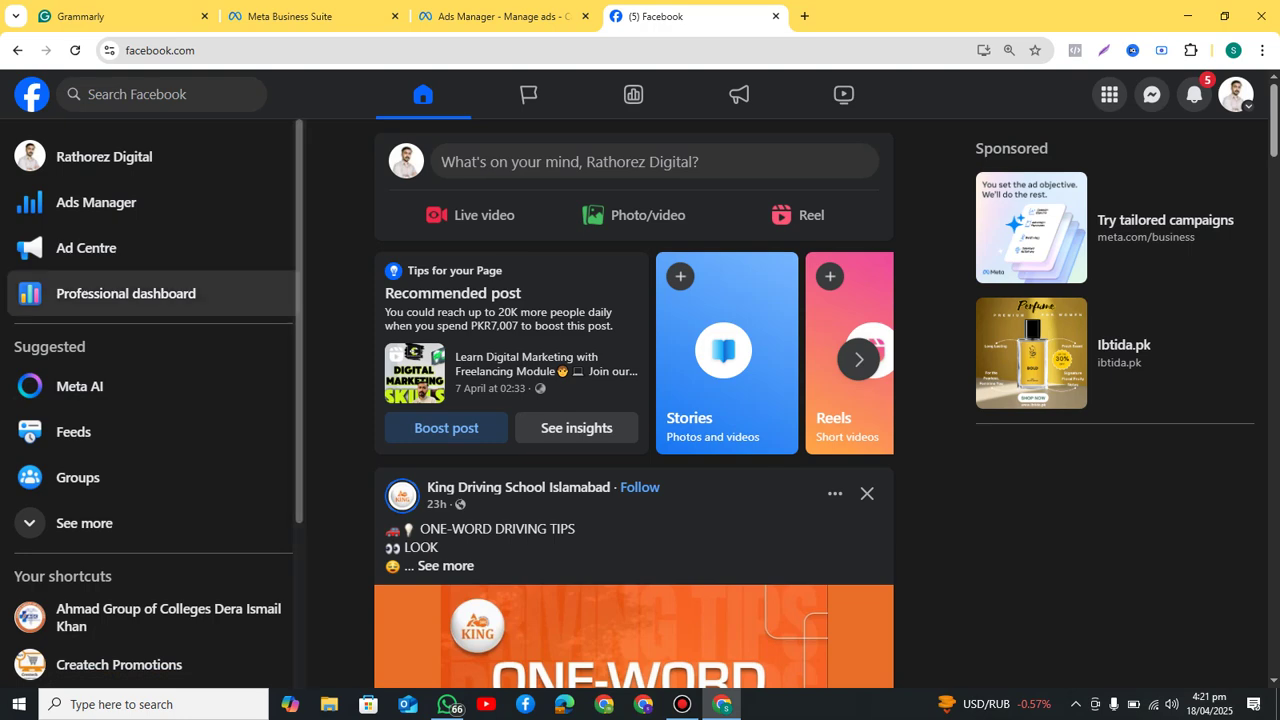
{"action": "left_click", "coordinate": [104, 157]}
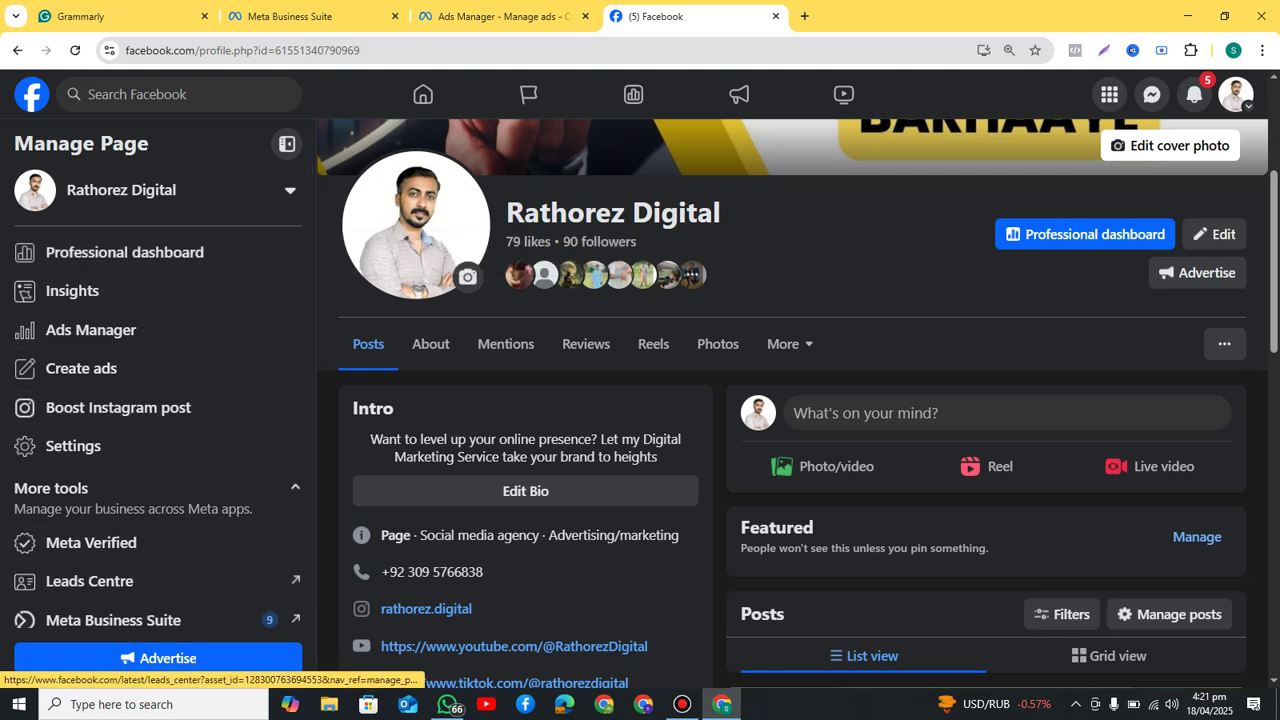
{"action": "scroll", "coordinate": [150, 530], "scroll_direction": "down", "scroll_amount": 1}
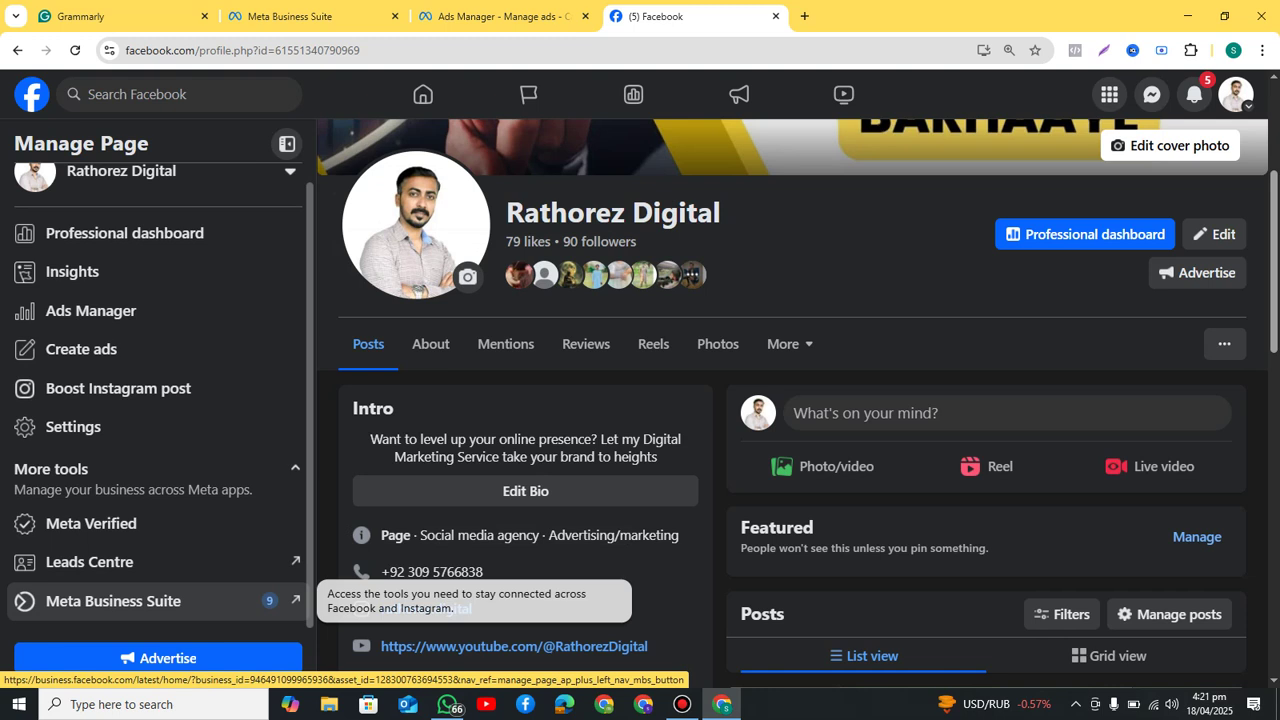
Open Meta Business Suite for Rathorez Digital and scroll through its home page.
{"action": "left_click", "coordinate": [150, 600]}
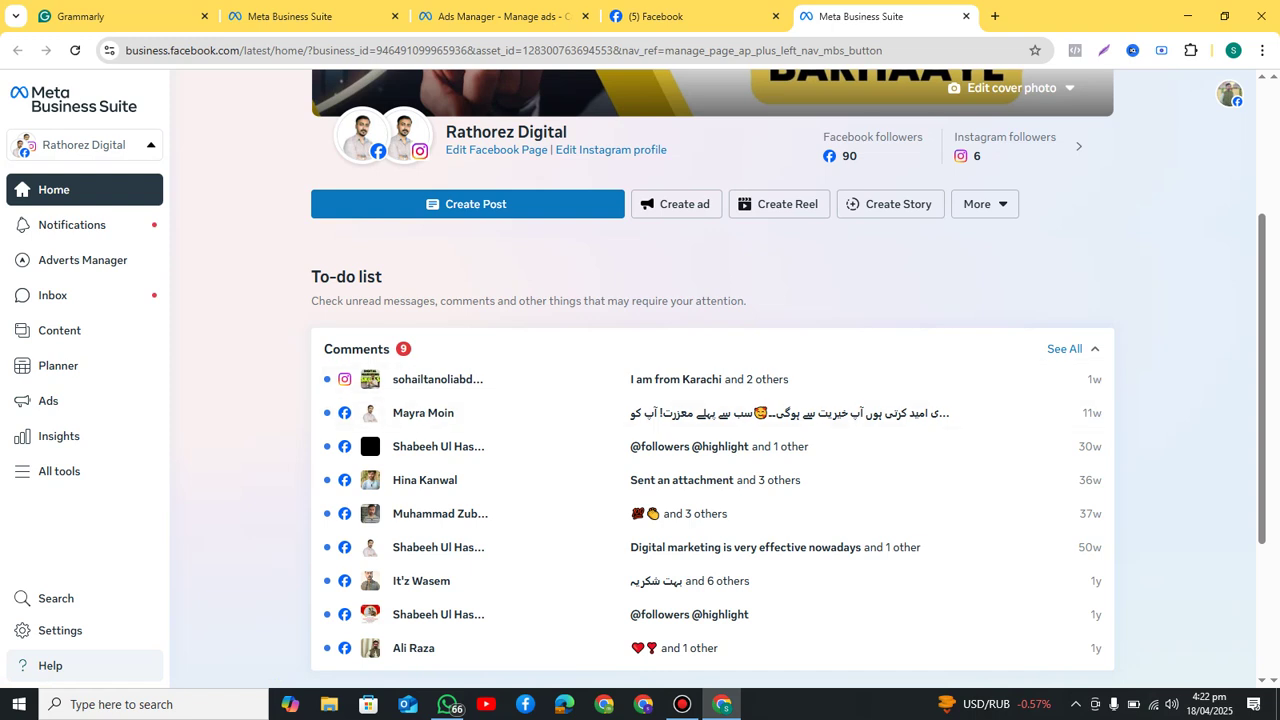
{"action": "scroll", "coordinate": [712, 400], "scroll_direction": "down", "scroll_amount": 3}
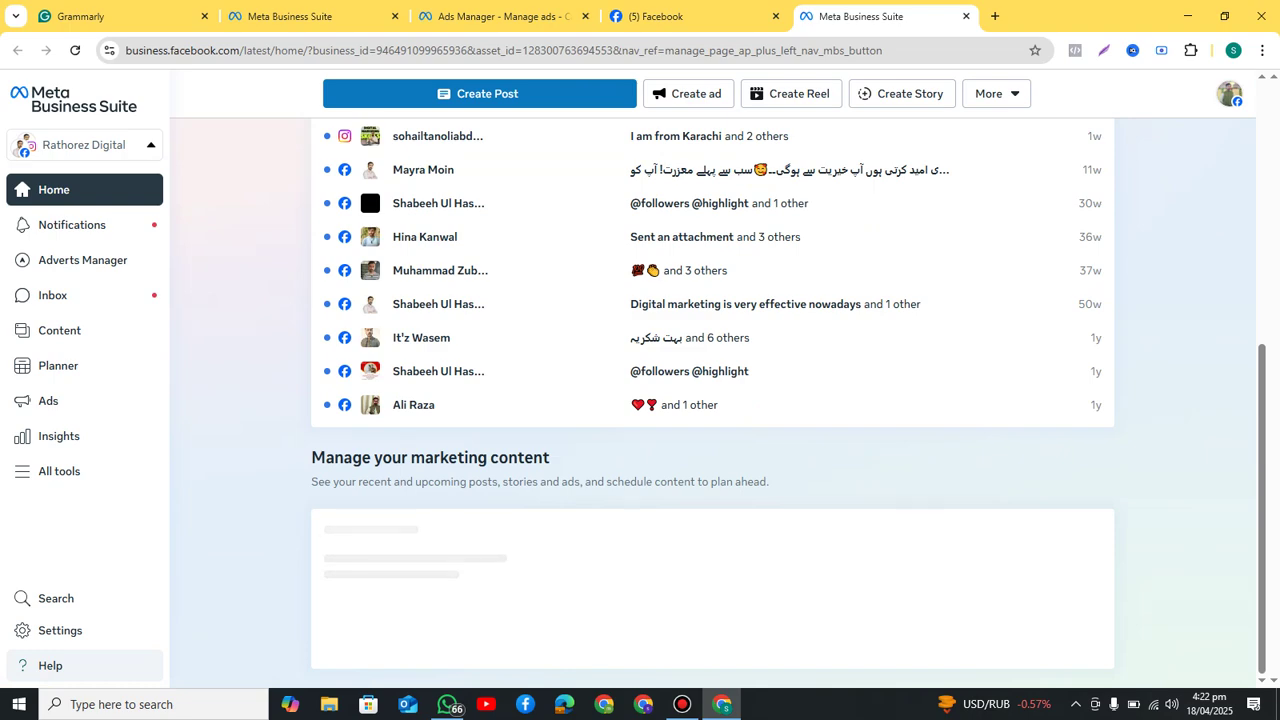
{"action": "scroll", "coordinate": [712, 400], "scroll_direction": "down", "scroll_amount": 4}
{"action": "scroll", "coordinate": [712, 400], "scroll_direction": "down", "scroll_amount": 6}
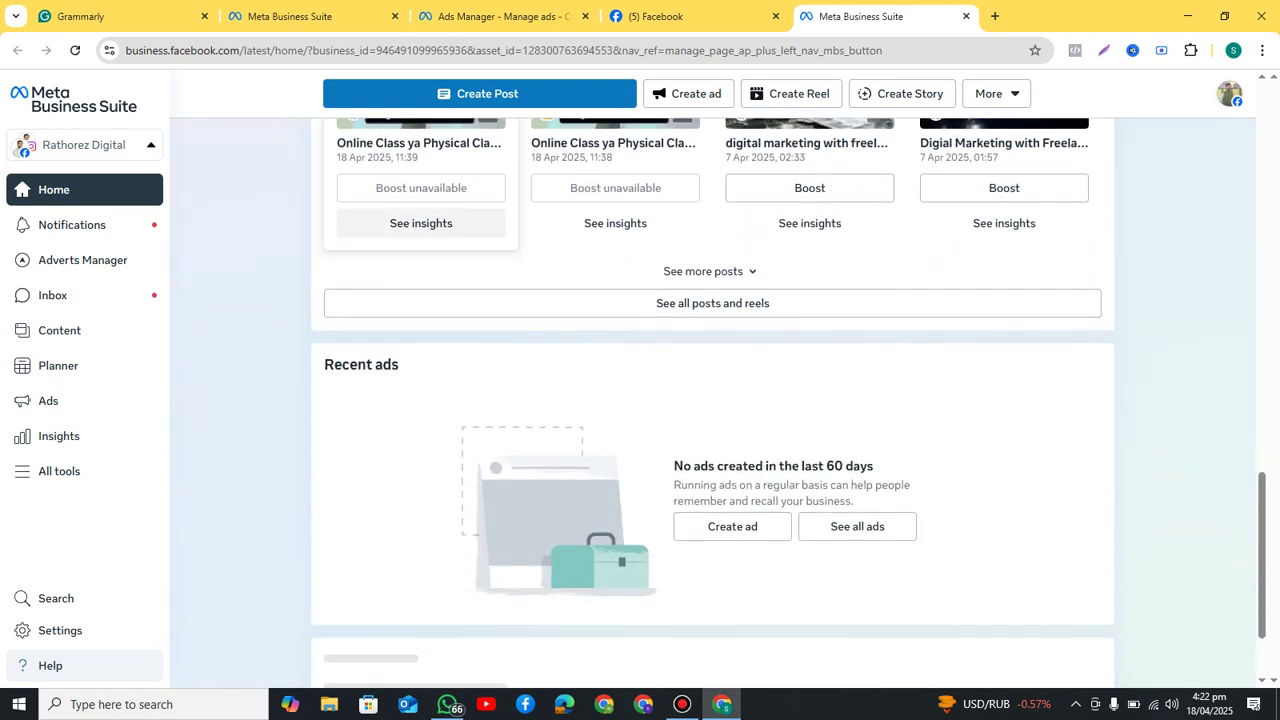
{"action": "scroll", "coordinate": [712, 400], "scroll_direction": "up", "scroll_amount": 3}
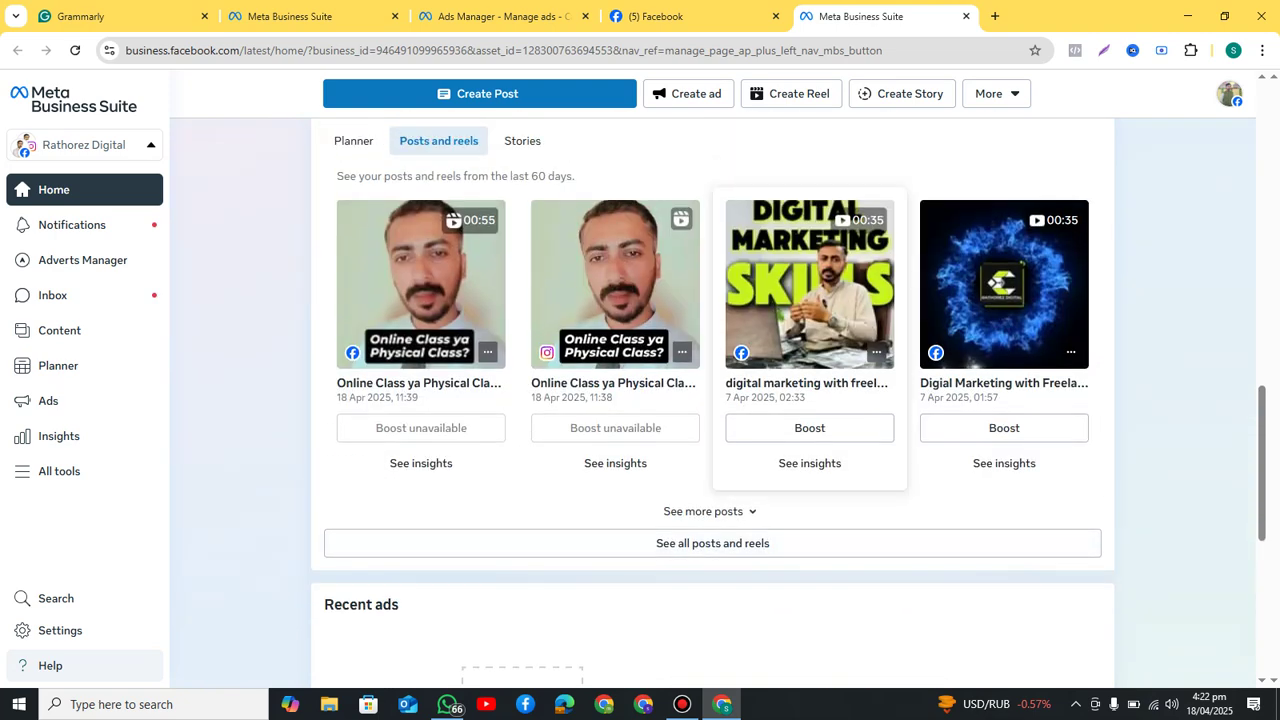
{"action": "scroll", "coordinate": [712, 400], "scroll_direction": "down", "scroll_amount": 3}
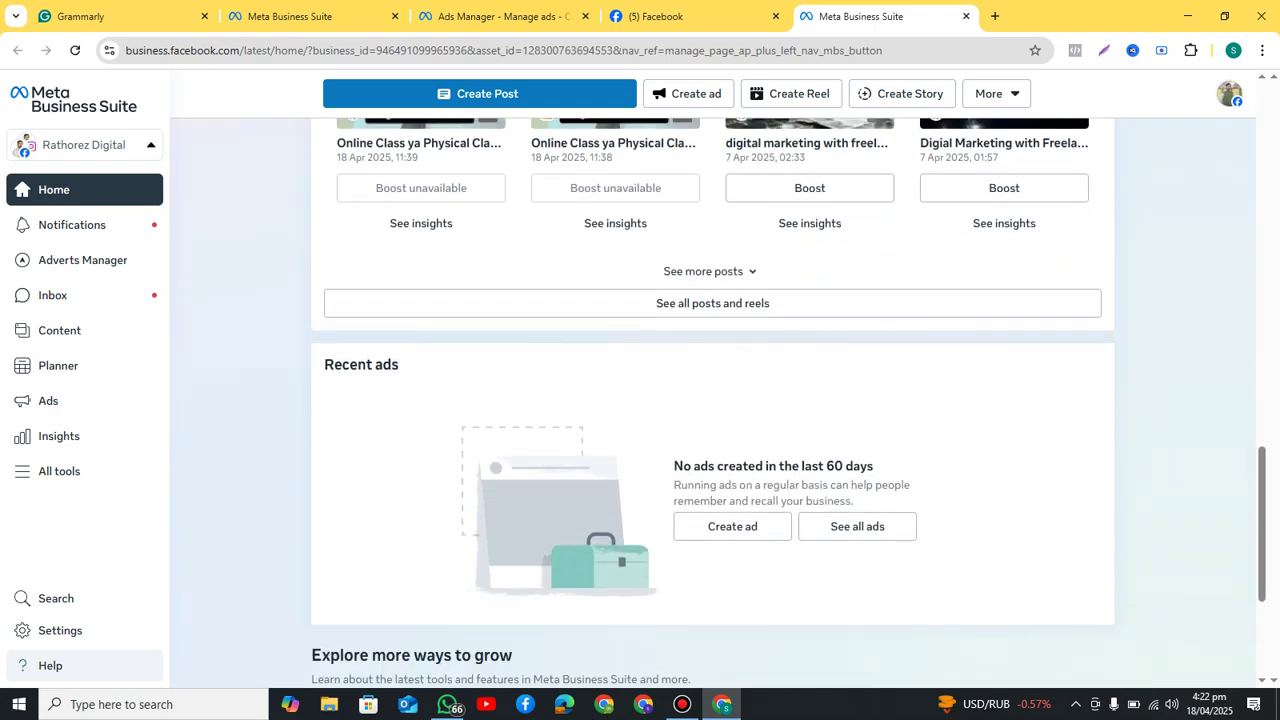
{"action": "scroll", "coordinate": [712, 400], "scroll_direction": "down", "scroll_amount": 3}
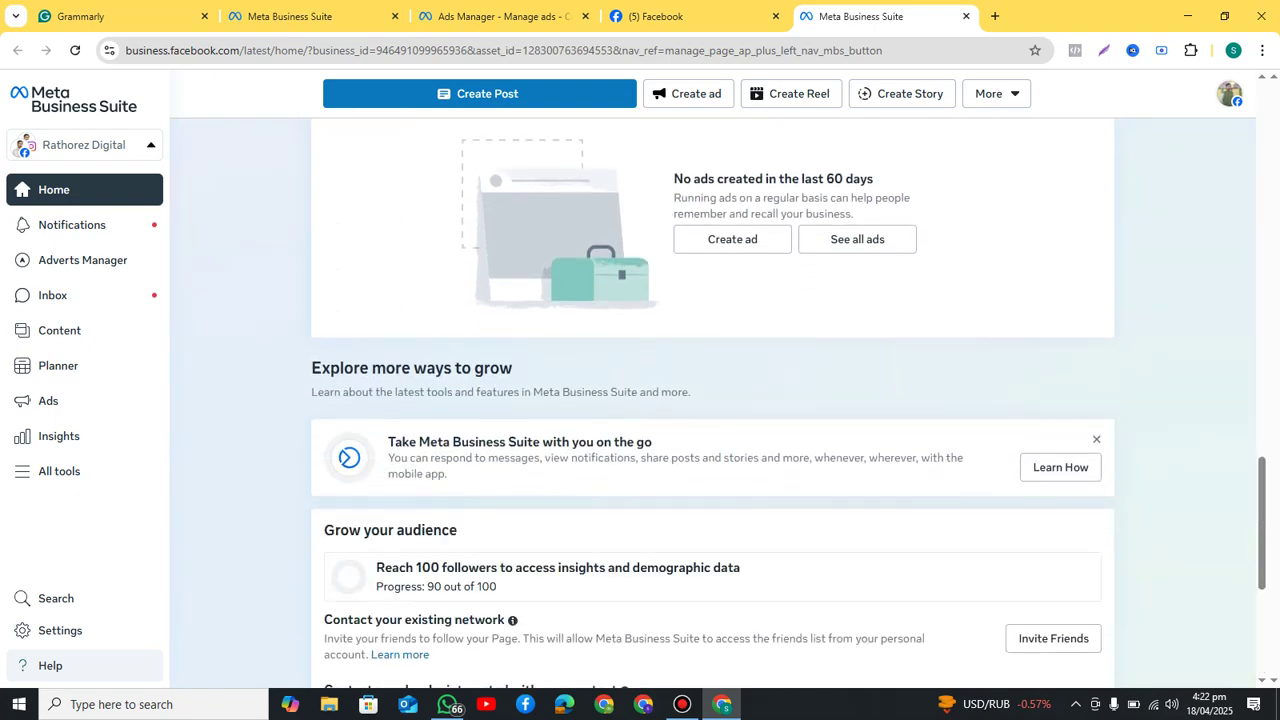
{"action": "scroll", "coordinate": [712, 400], "scroll_direction": "up", "scroll_amount": 15}
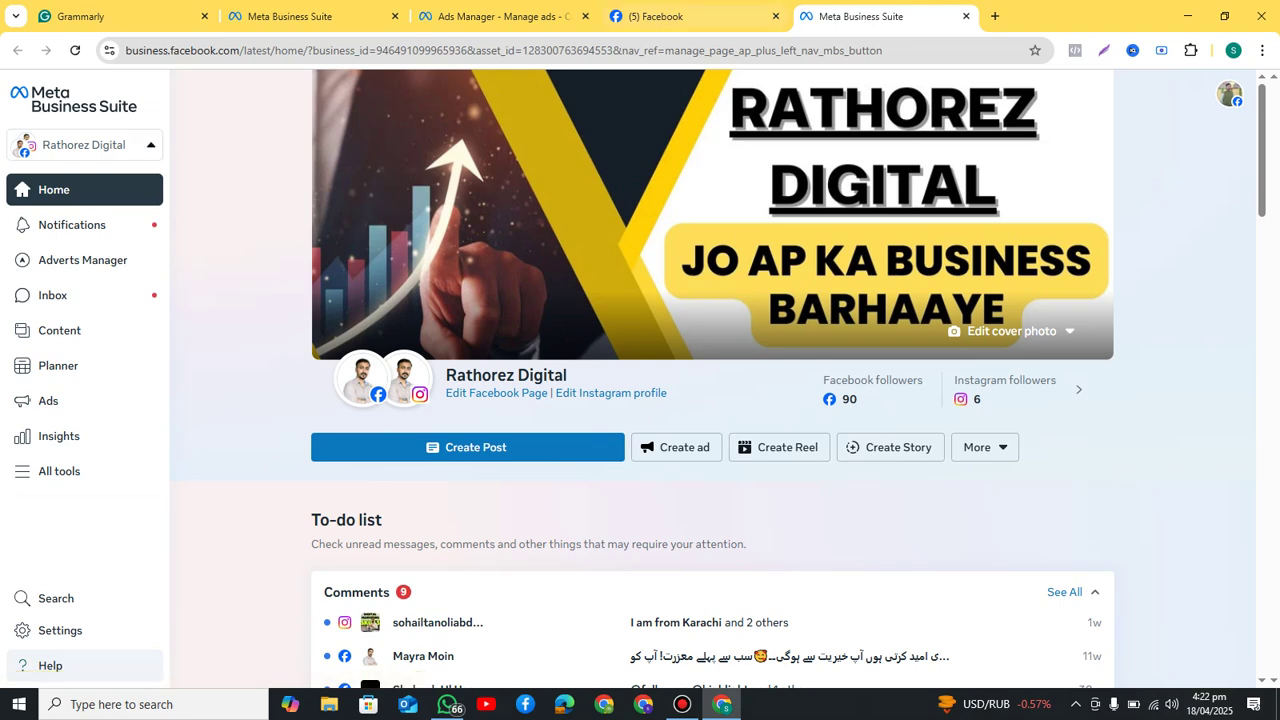
Close the second Business Suite tab and start a fresh browser tab.
{"action": "left_click", "coordinate": [655, 16]}
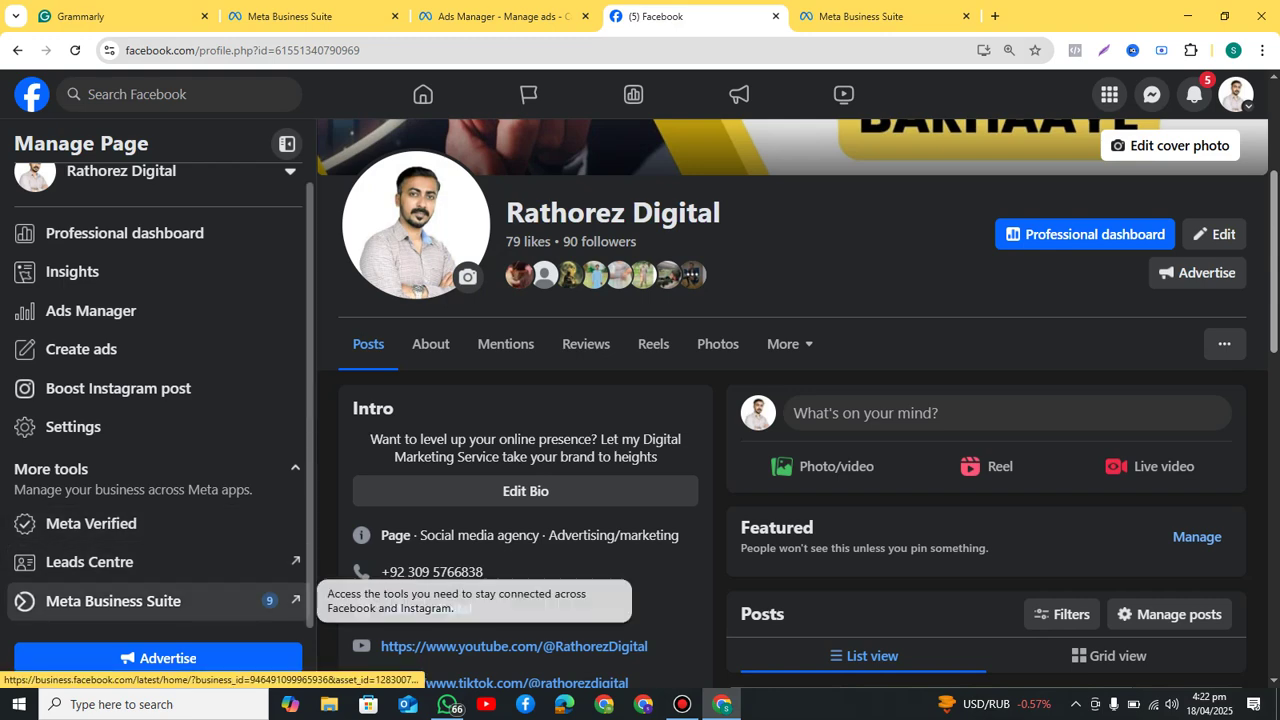
{"action": "left_click", "coordinate": [300, 16]}
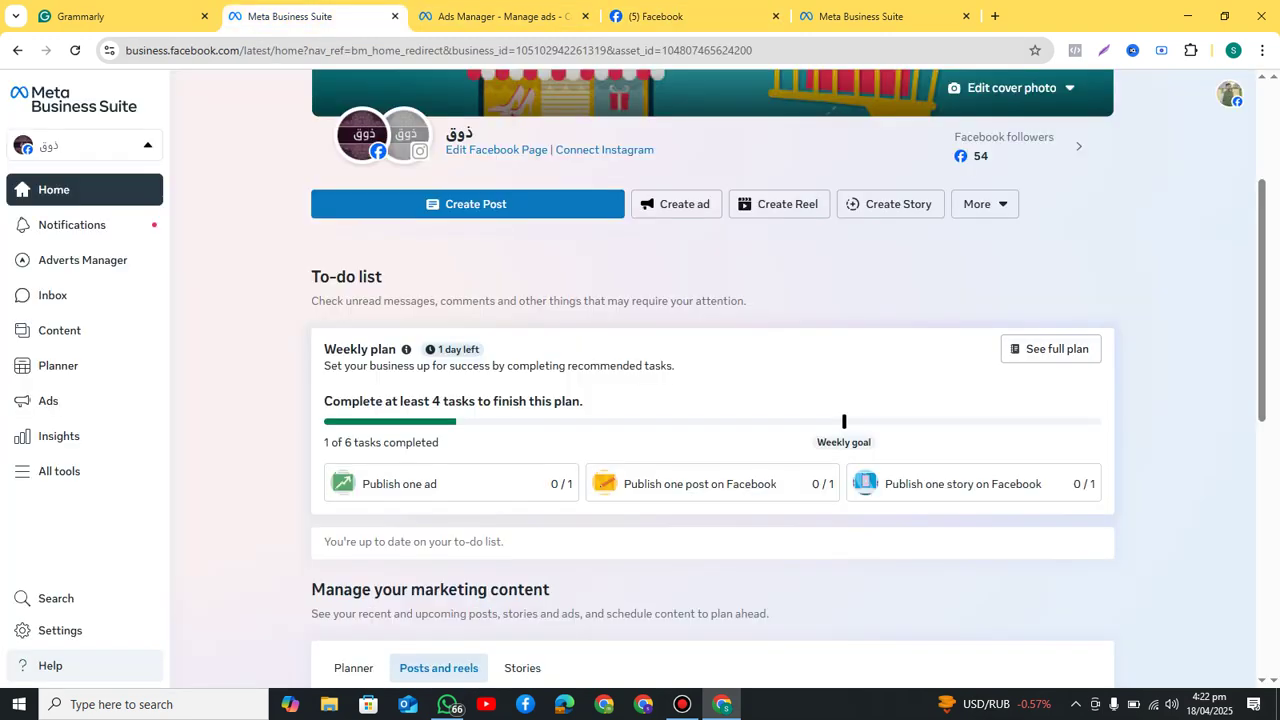
{"action": "left_click", "coordinate": [395, 16]}
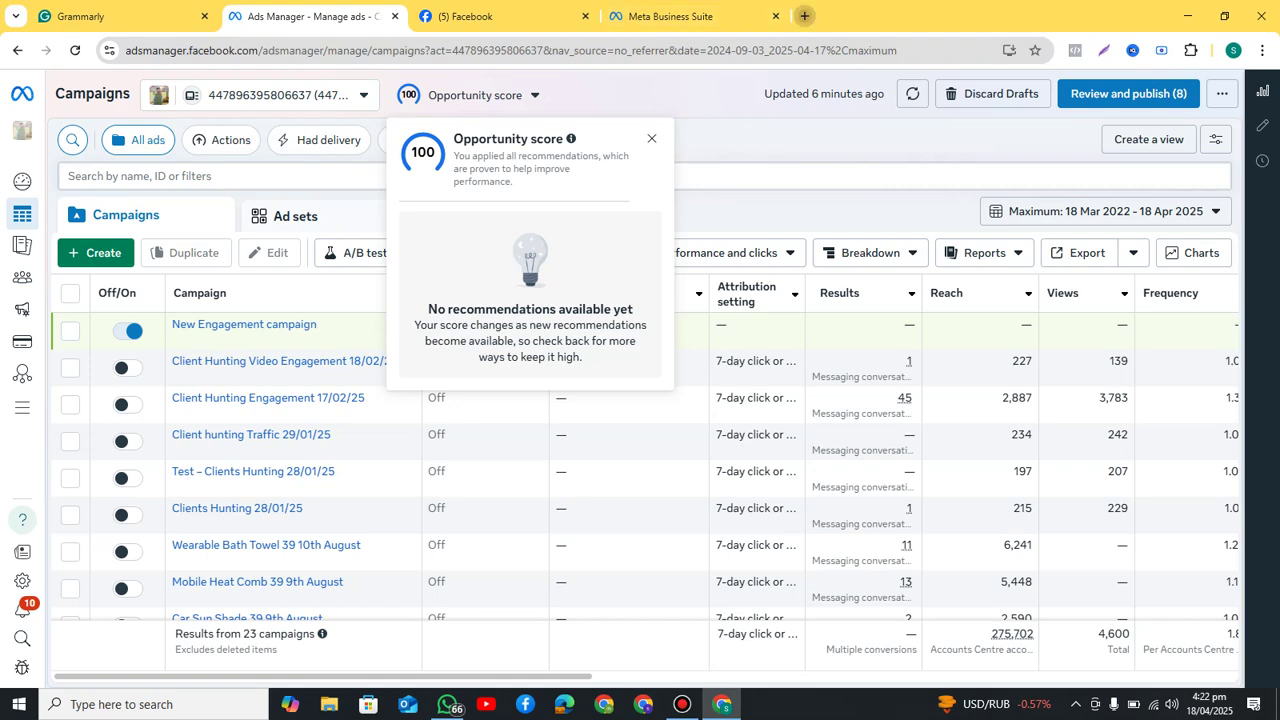
{"action": "key", "text": "ctrl+t"}
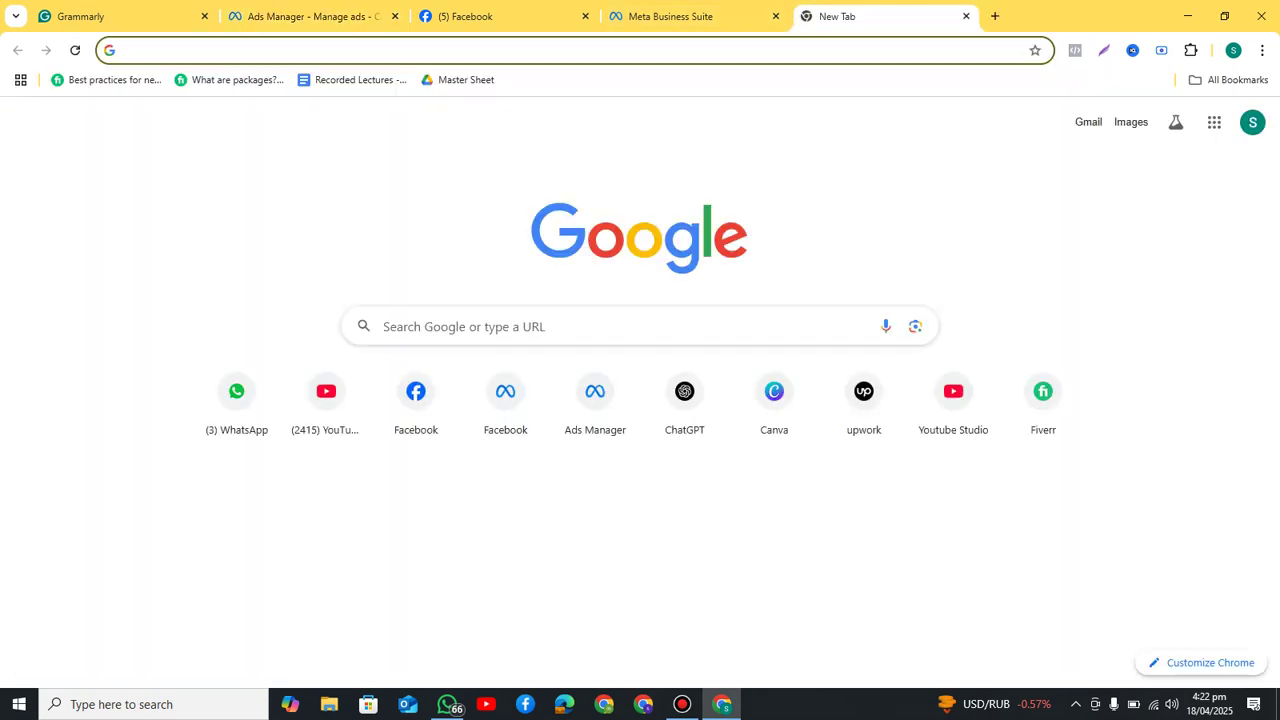
Search Google for 'meta business suite', try Get started, then close the search and landing tabs.
{"action": "type", "text": "meta business suite"}
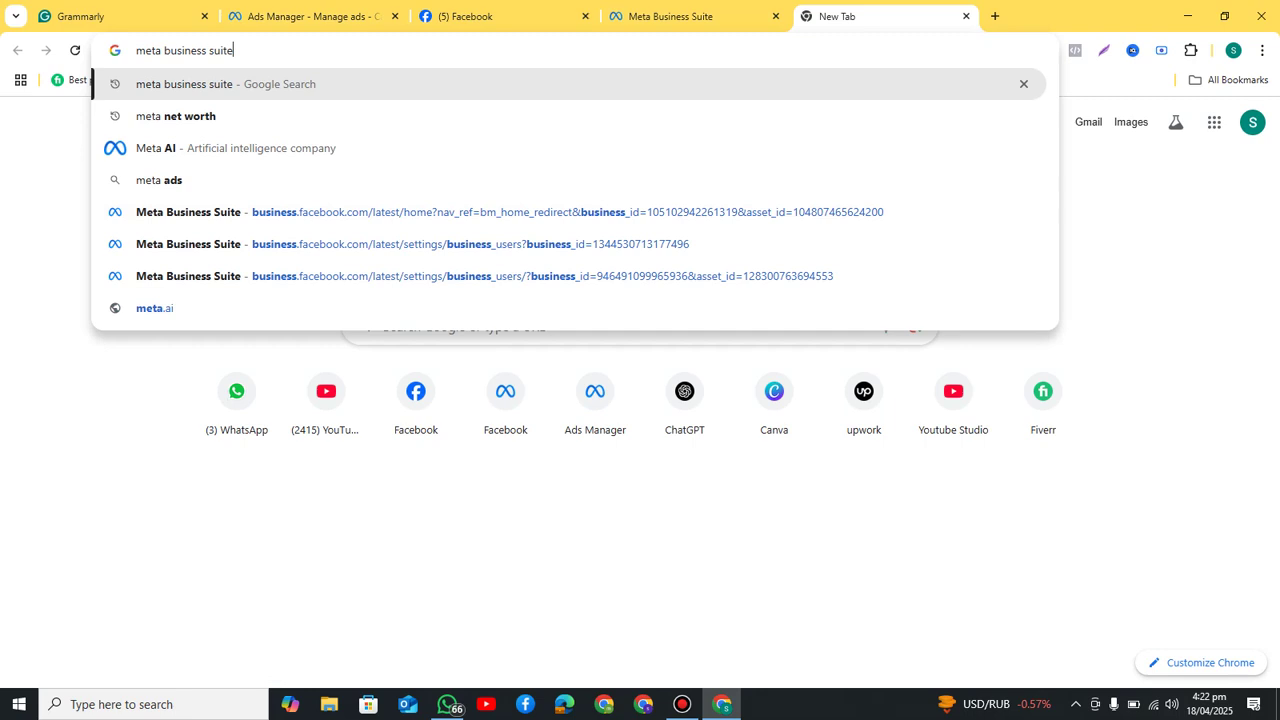
{"action": "key", "text": "Right"}
{"action": "key", "text": "Return"}
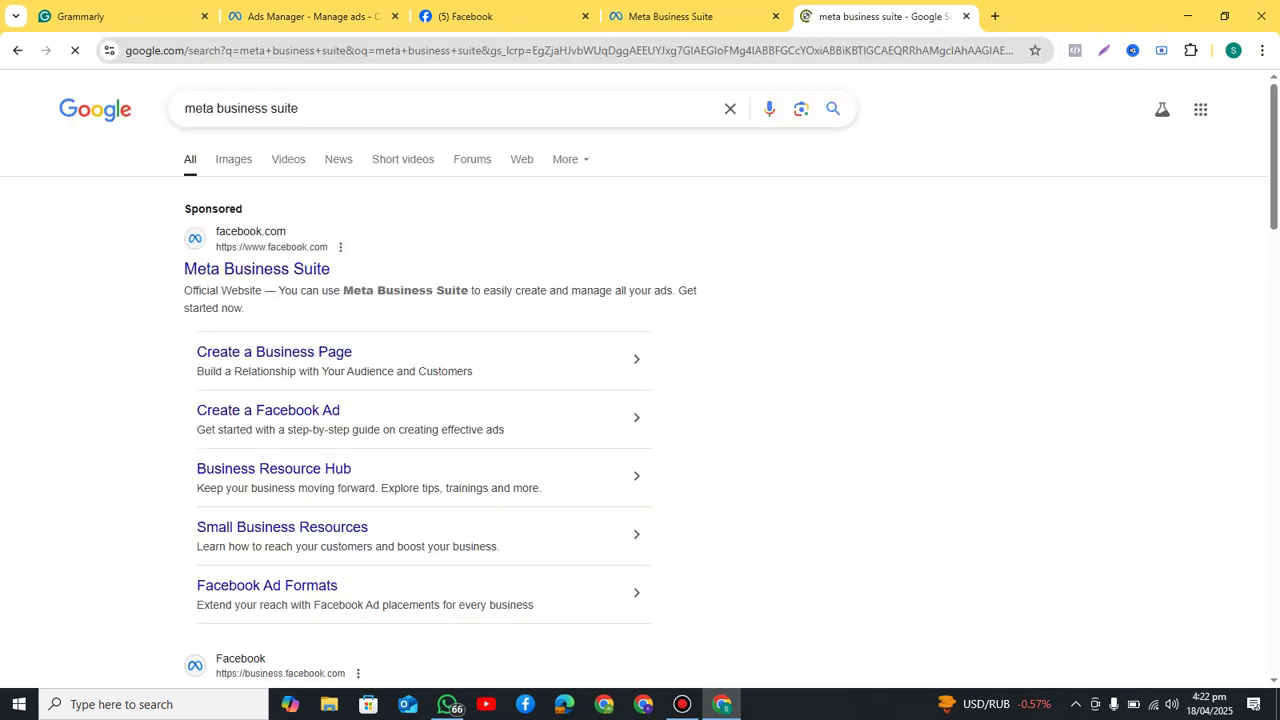
{"action": "left_click", "coordinate": [257, 269]}
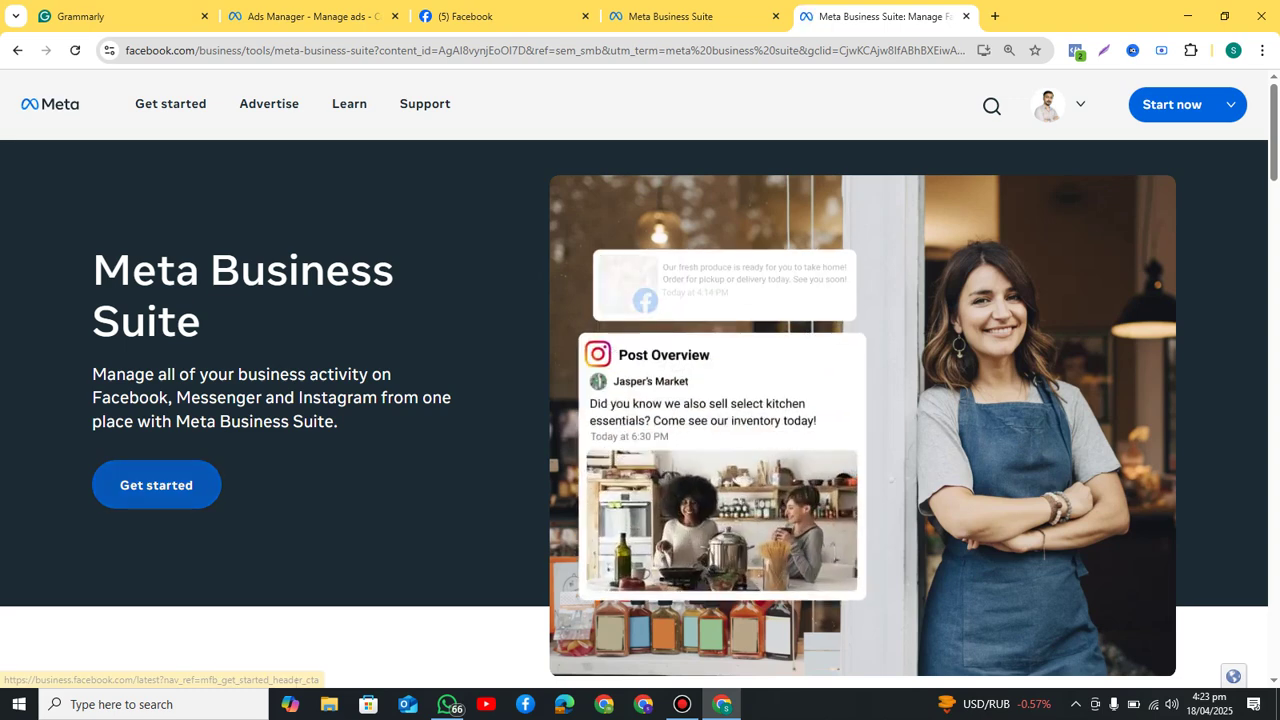
{"action": "left_click", "coordinate": [156, 484]}
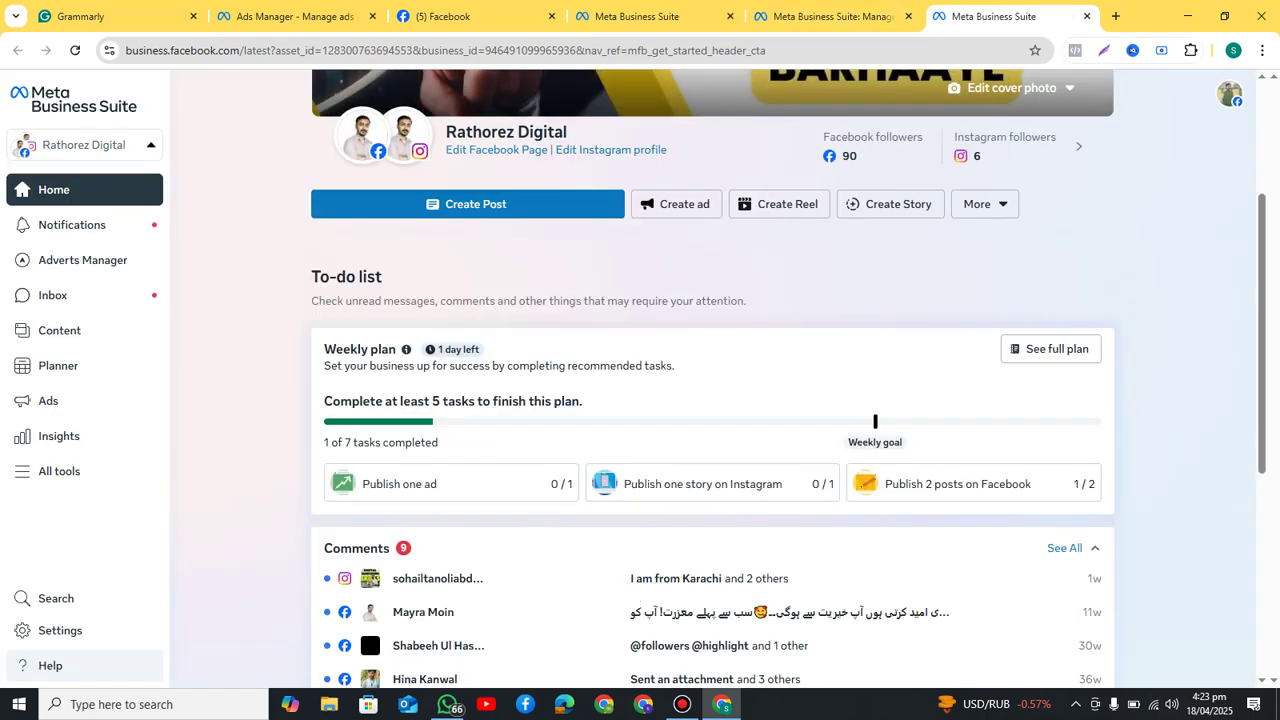
{"action": "left_click", "coordinate": [1087, 16]}
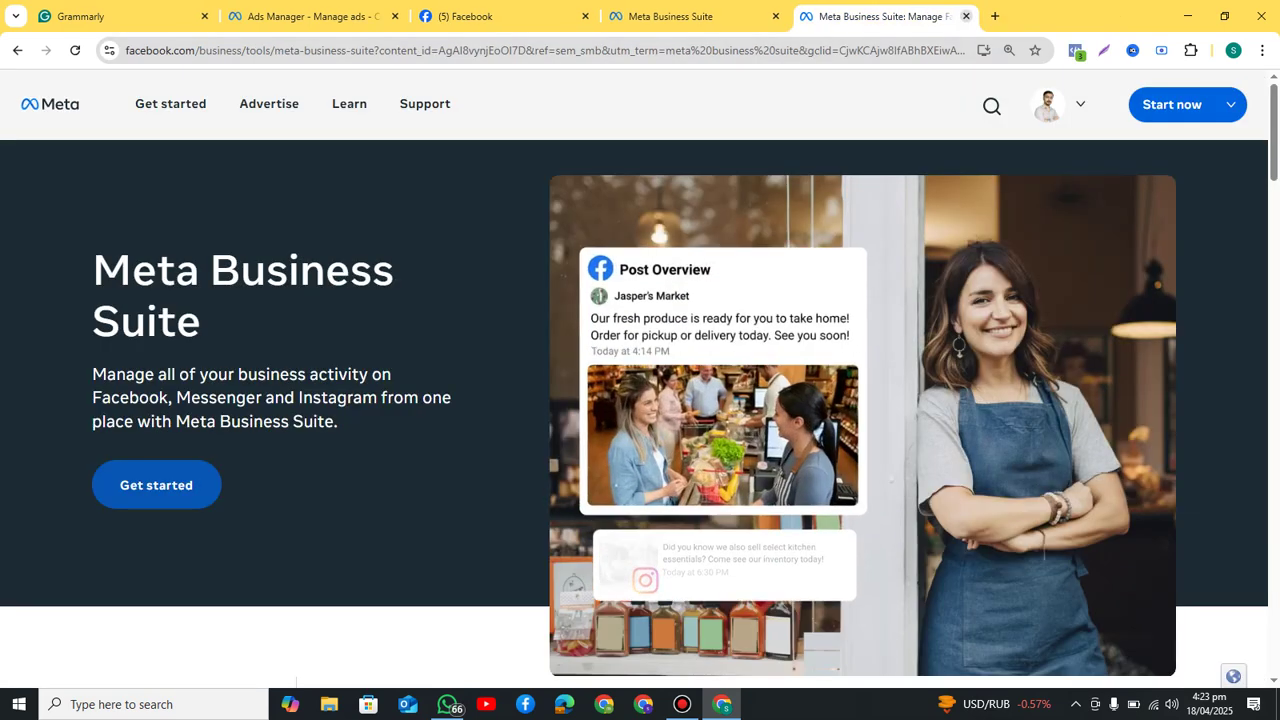
{"action": "left_click", "coordinate": [966, 16]}
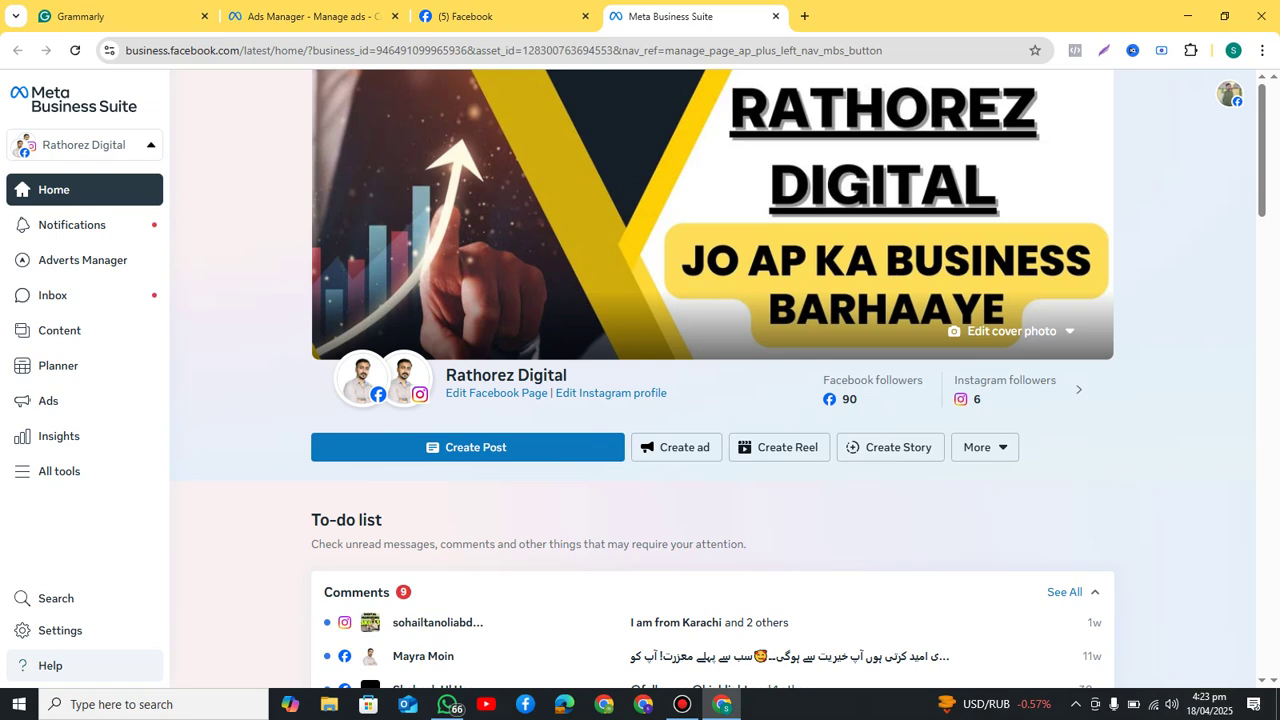
Add an underlined 'Business Manager' heading below 'Meta Business Suite' in the notes.
{"action": "left_click", "coordinate": [108, 18]}
{"action": "key", "text": "Return"}
{"action": "key", "text": "Return"}
{"action": "type", "text": "Business Manager"}
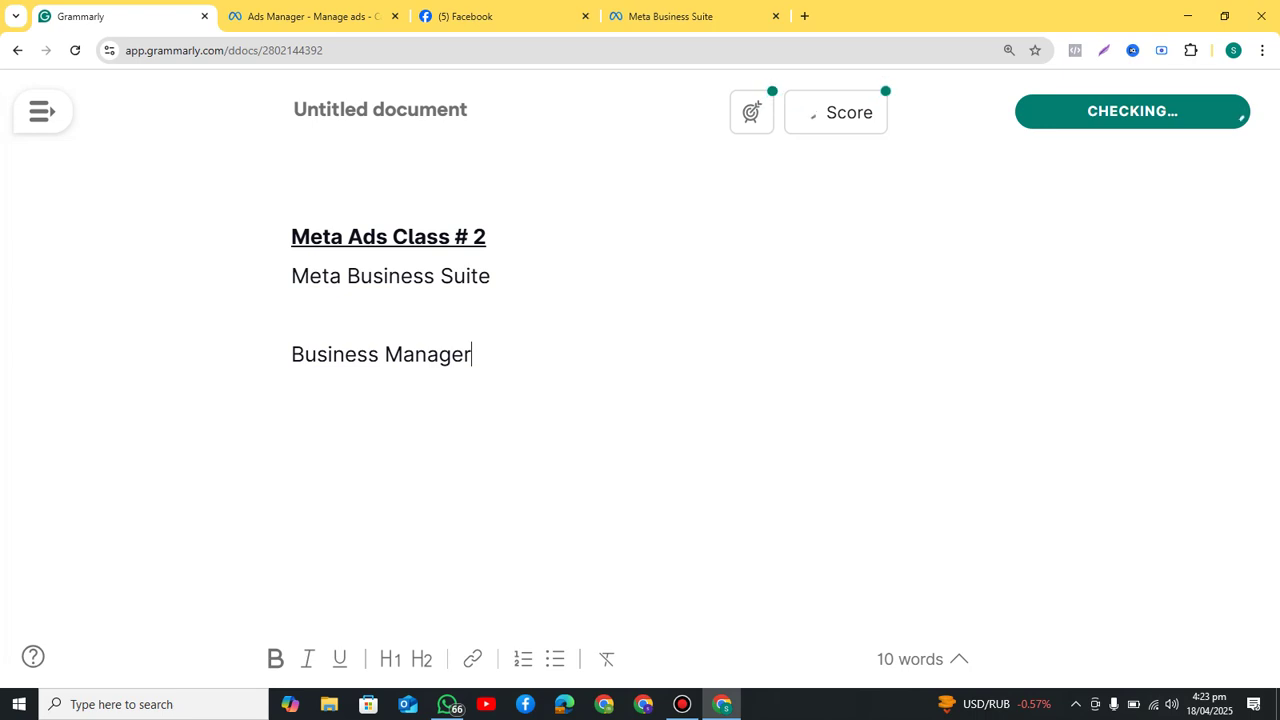
{"action": "key", "text": "ctrl+shift+Left"}
{"action": "key", "text": "ctrl+shift+Left"}
{"action": "key", "text": "ctrl+u"}
{"action": "key", "text": "End"}
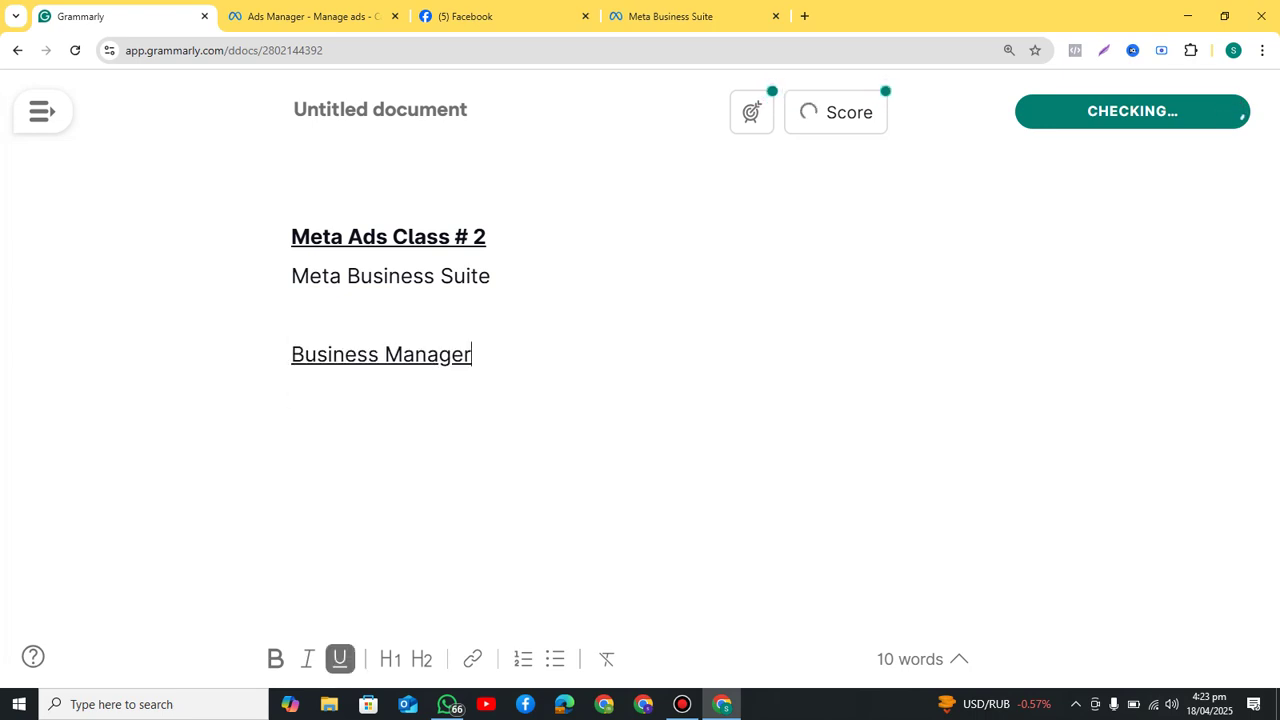
{"action": "key", "text": "Return"}
{"action": "key", "text": "ctrl+u"}
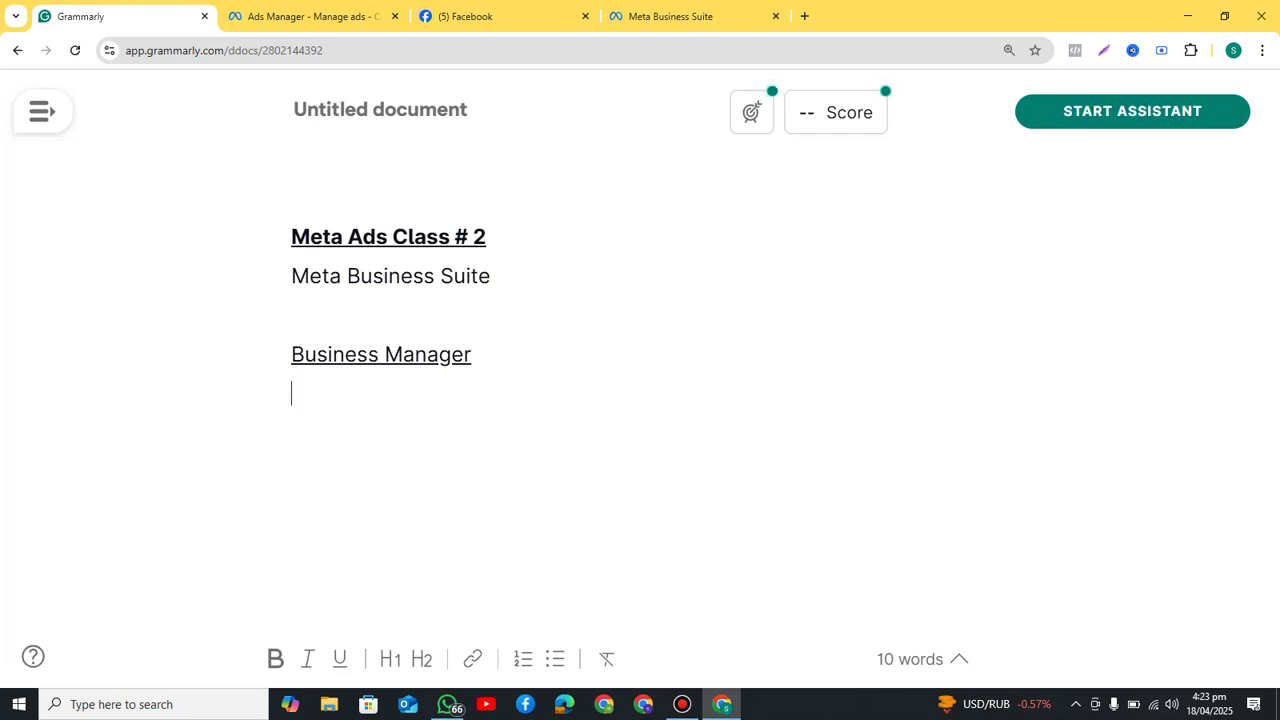
List Page, Instagram Account, Ad Account, Whatsaap account and Pixel on separate lines beneath it.
{"action": "type", "text": "Page"}
{"action": "key", "text": "Return"}
{"action": "type", "text": "Instagram "}
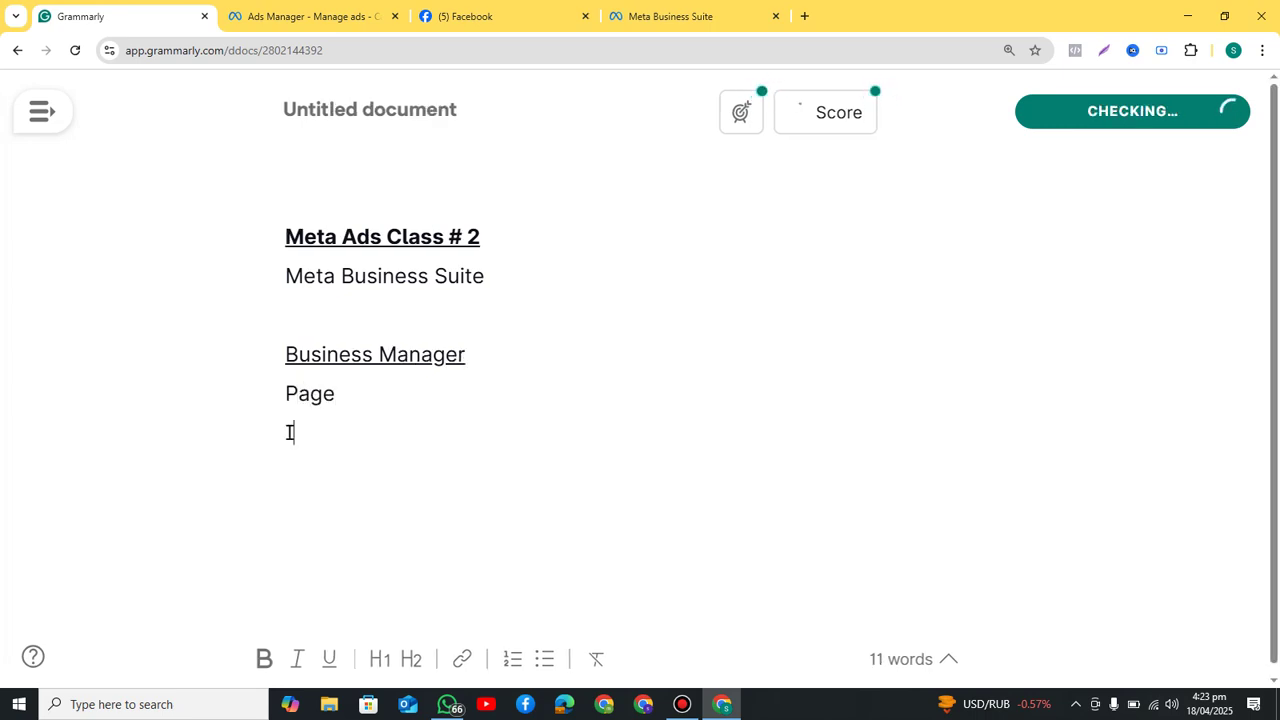
{"action": "type", "text": "Account"}
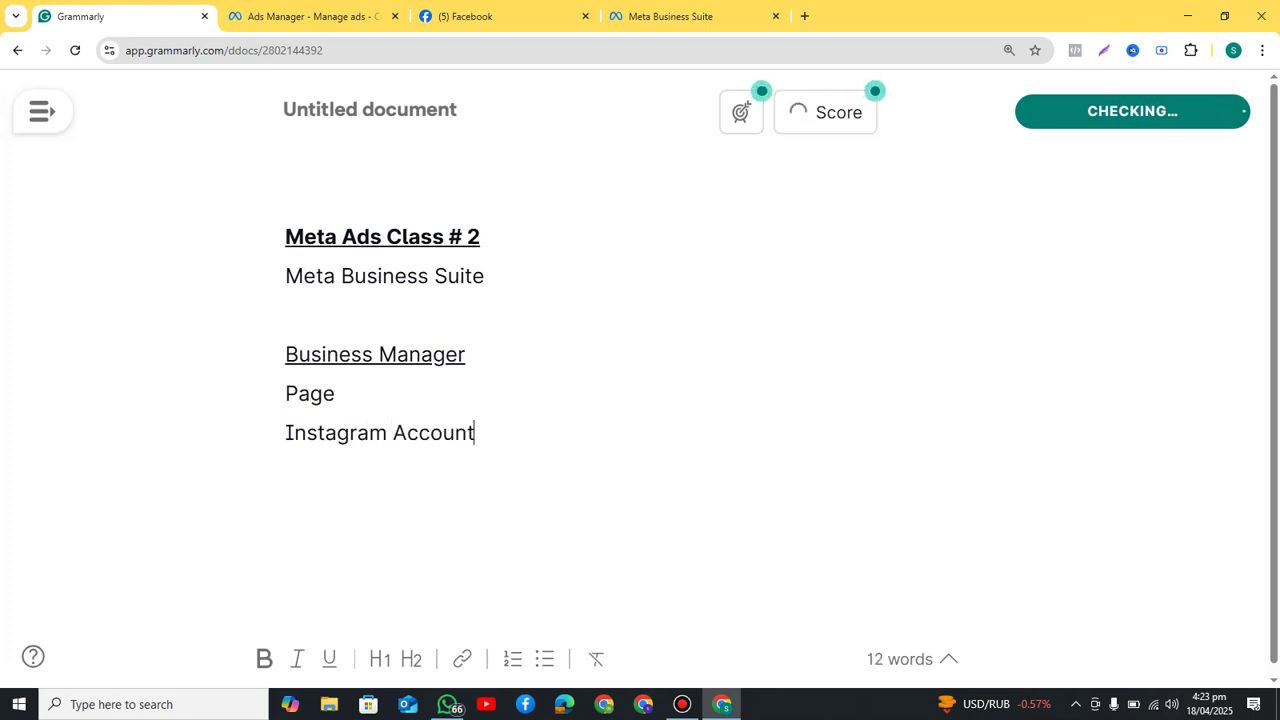
{"action": "key", "text": "Return"}
{"action": "type", "text": "Ad a"}
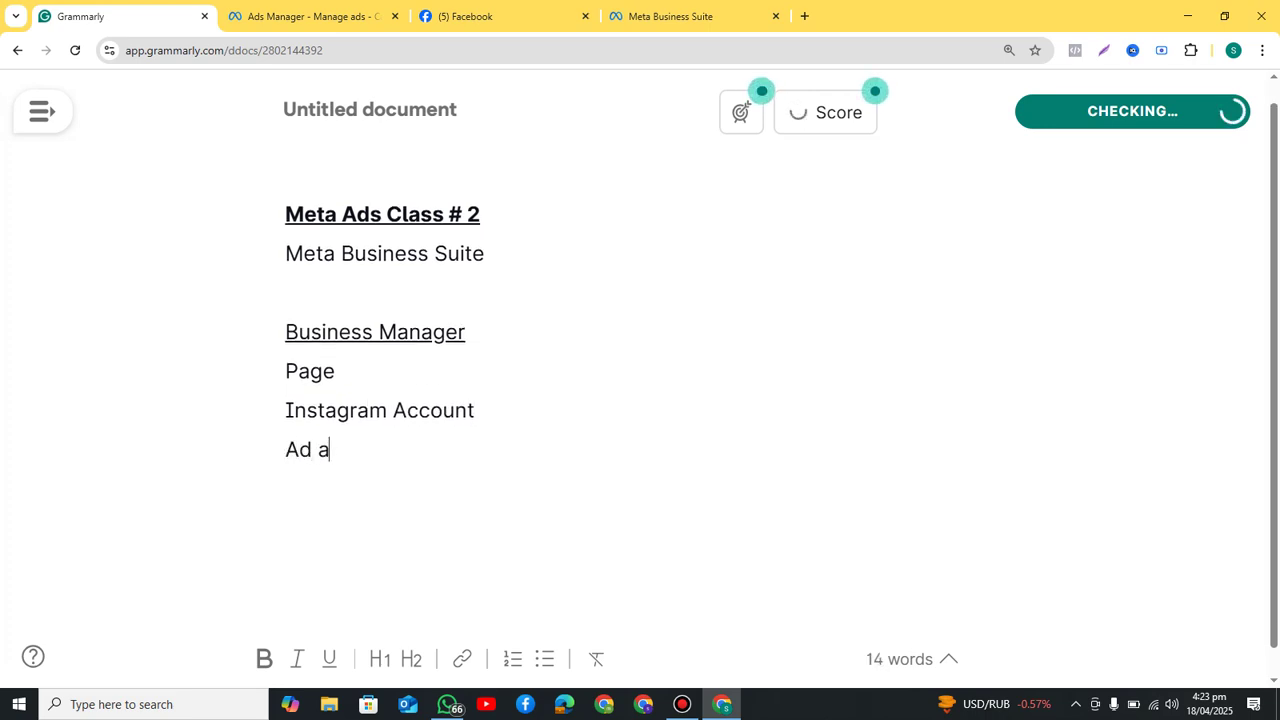
{"action": "key", "text": "BackSpace"}
{"action": "type", "text": "Account"}
{"action": "key", "text": "Return"}
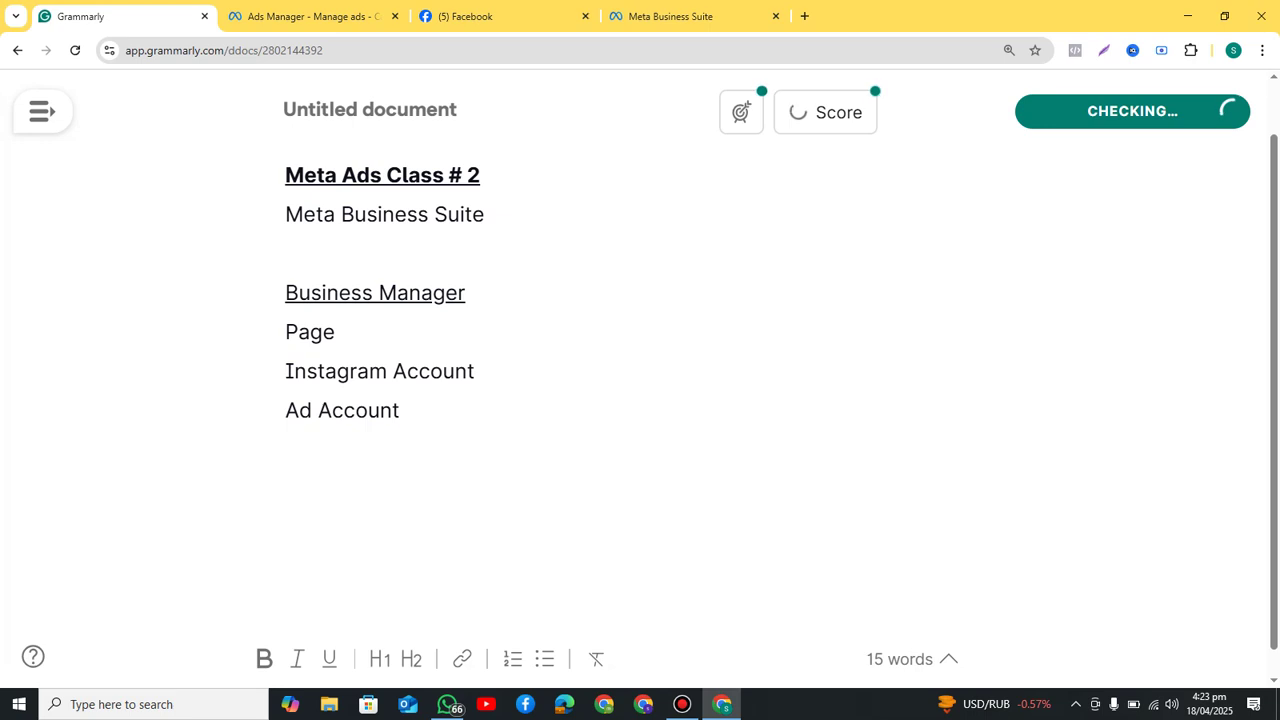
{"action": "type", "text": "Whatsaap"}
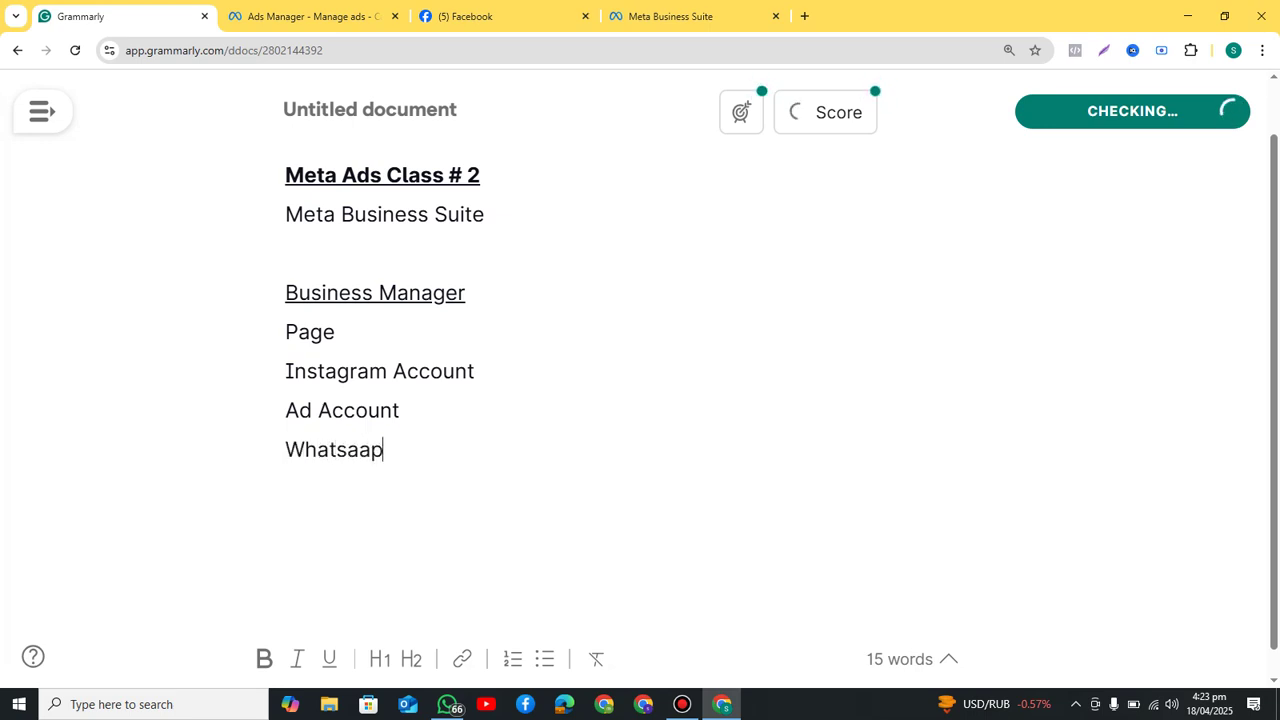
{"action": "type", "text": " account"}
{"action": "key", "text": "Return"}
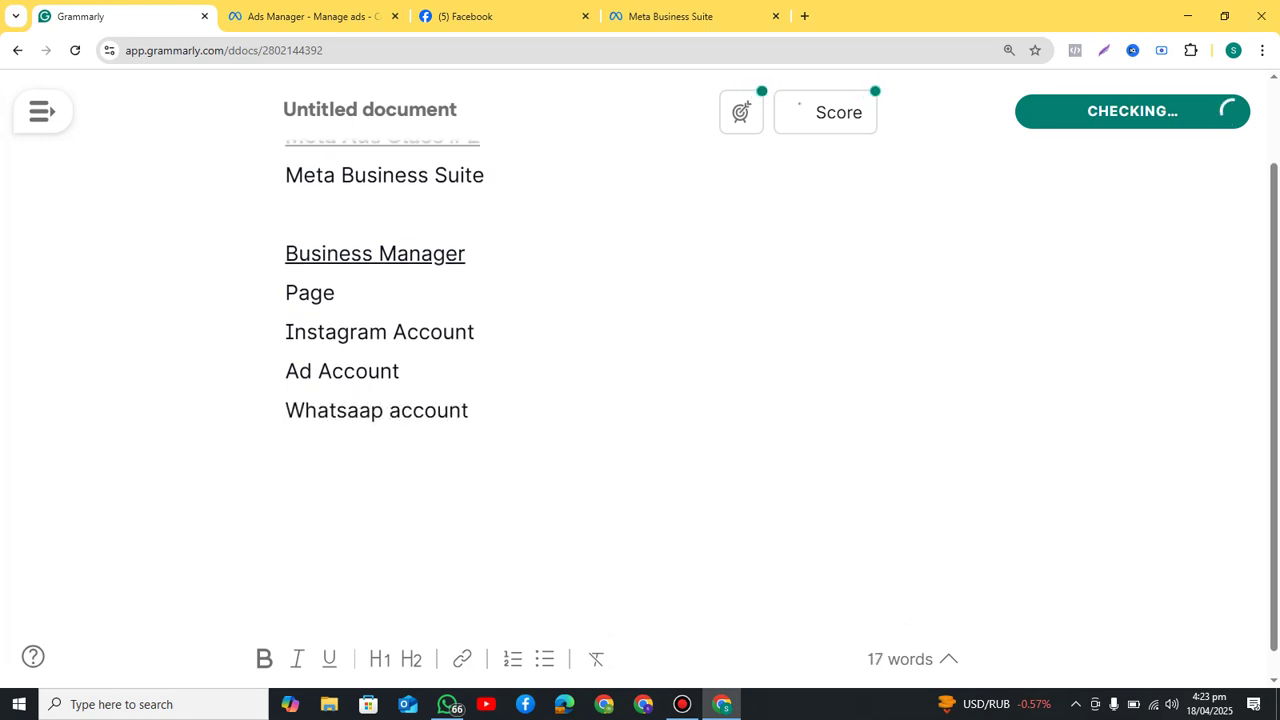
{"action": "type", "text": "Pixel"}
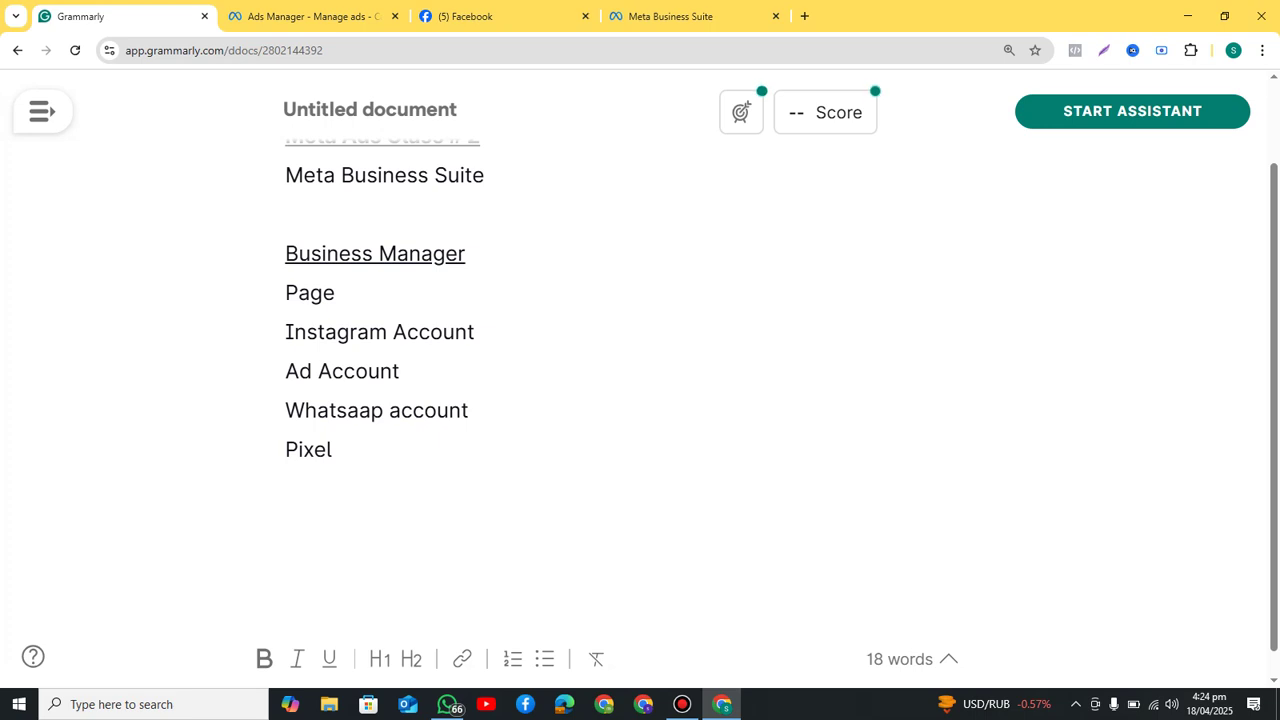
{"action": "left_click", "coordinate": [286, 292]}
{"action": "key", "text": "shift+End"}
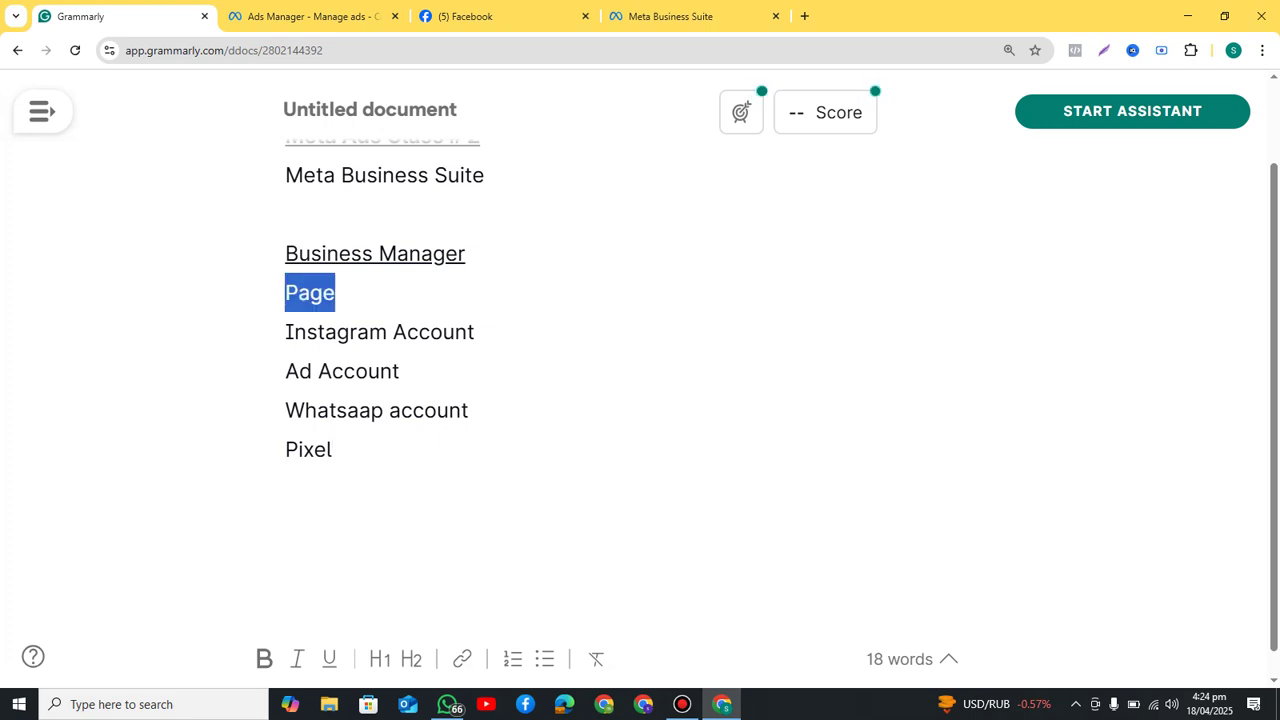
{"action": "key", "text": "Right"}
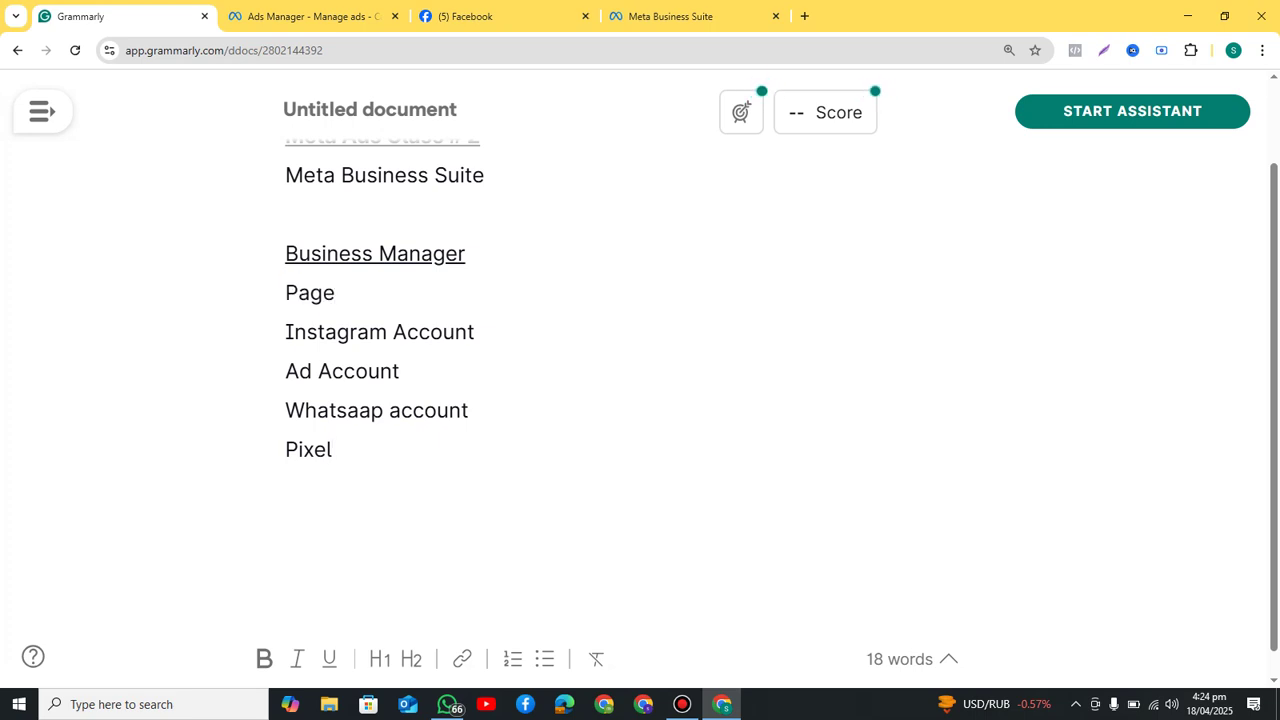
{"action": "left_click", "coordinate": [474, 332]}
{"action": "left_click_drag", "start_coordinate": [454, 332], "coordinate": [318, 332]}
{"action": "left_click", "coordinate": [474, 332]}
{"action": "left_click_drag", "start_coordinate": [474, 332], "coordinate": [285, 332]}
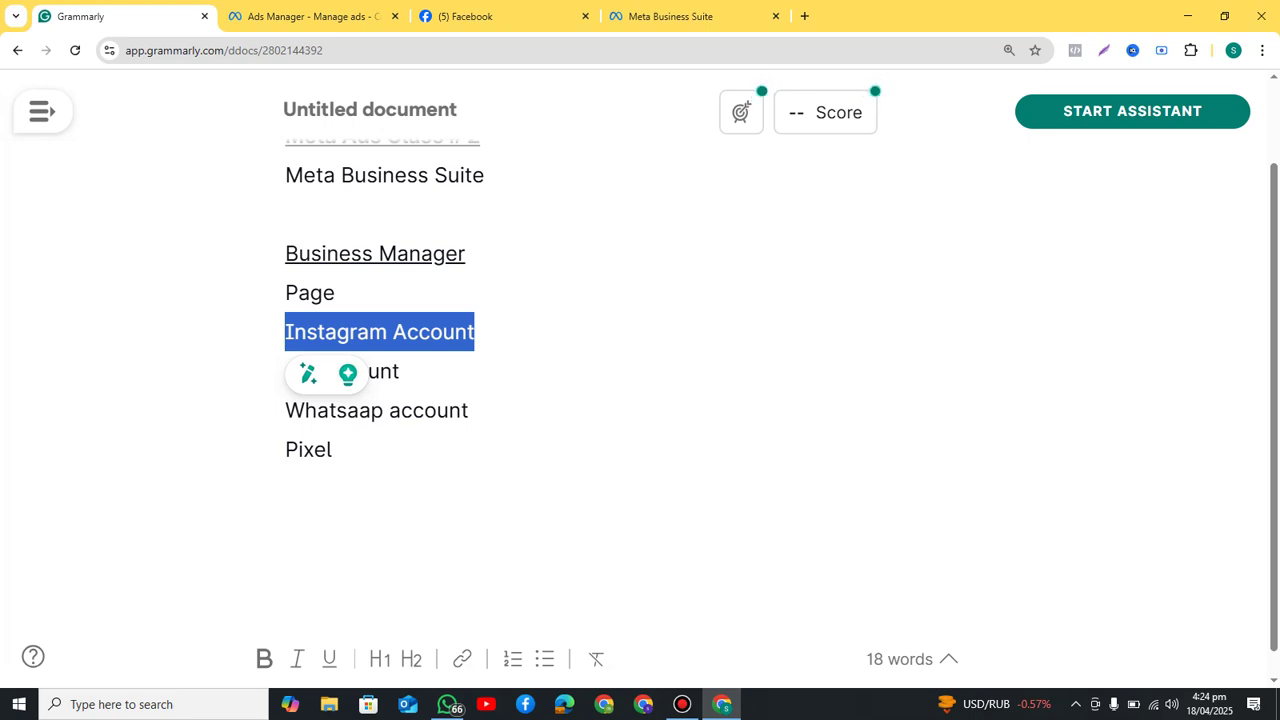
{"action": "left_click", "coordinate": [474, 332]}
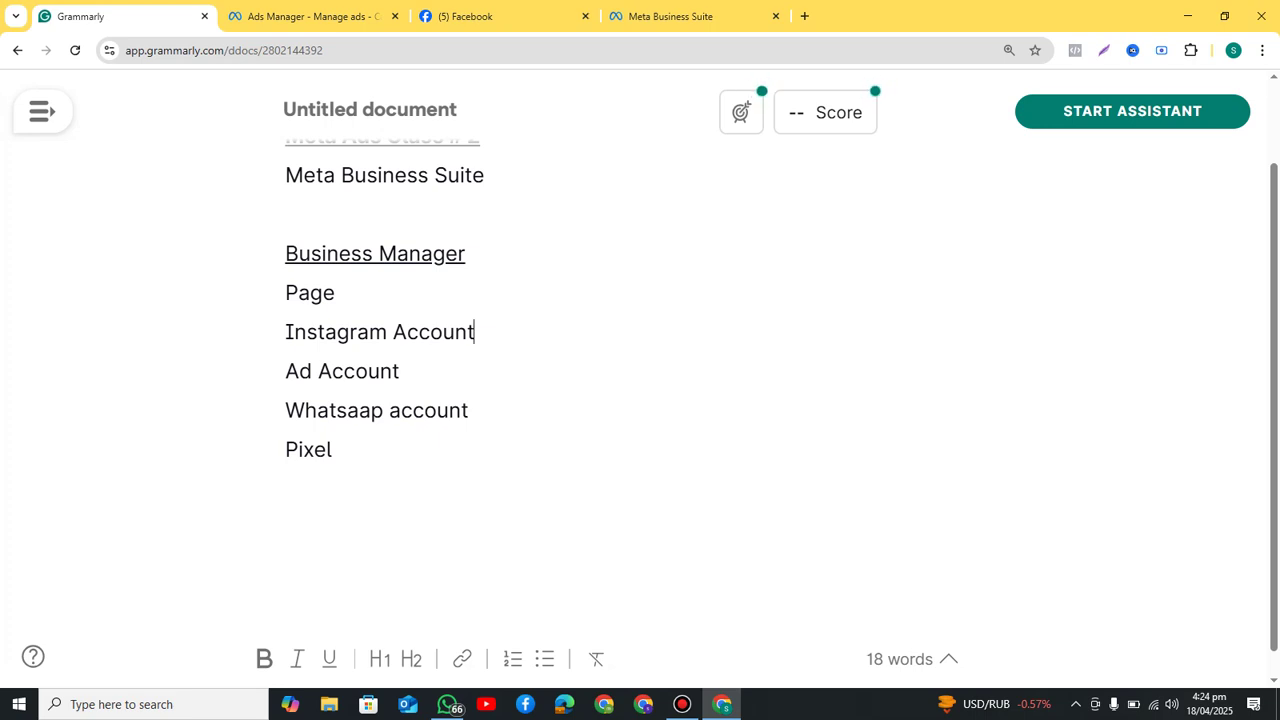
{"action": "key", "text": "Down"}
{"action": "key", "text": "shift+Left"}
{"action": "key", "text": "shift+Left"}
{"action": "key", "text": "shift+Left"}
{"action": "key", "text": "shift+Left"}
{"action": "key", "text": "shift+Left"}
{"action": "key", "text": "shift+Left"}
{"action": "key", "text": "shift+Left"}
{"action": "key", "text": "shift+Left"}
{"action": "key", "text": "shift+Left"}
{"action": "key", "text": "shift+Left"}
{"action": "key", "text": "shift+Right"}
{"action": "key", "text": "Right"}
{"action": "key", "text": "shift+Left"}
{"action": "key", "text": "shift+Left"}
{"action": "key", "text": "shift+Left"}
{"action": "key", "text": "shift+Left"}
{"action": "key", "text": "shift+Left"}
{"action": "key", "text": "shift+Left"}
{"action": "key", "text": "shift+Left"}
{"action": "key", "text": "shift+Left"}
{"action": "key", "text": "shift+Left"}
{"action": "key", "text": "shift+Left"}
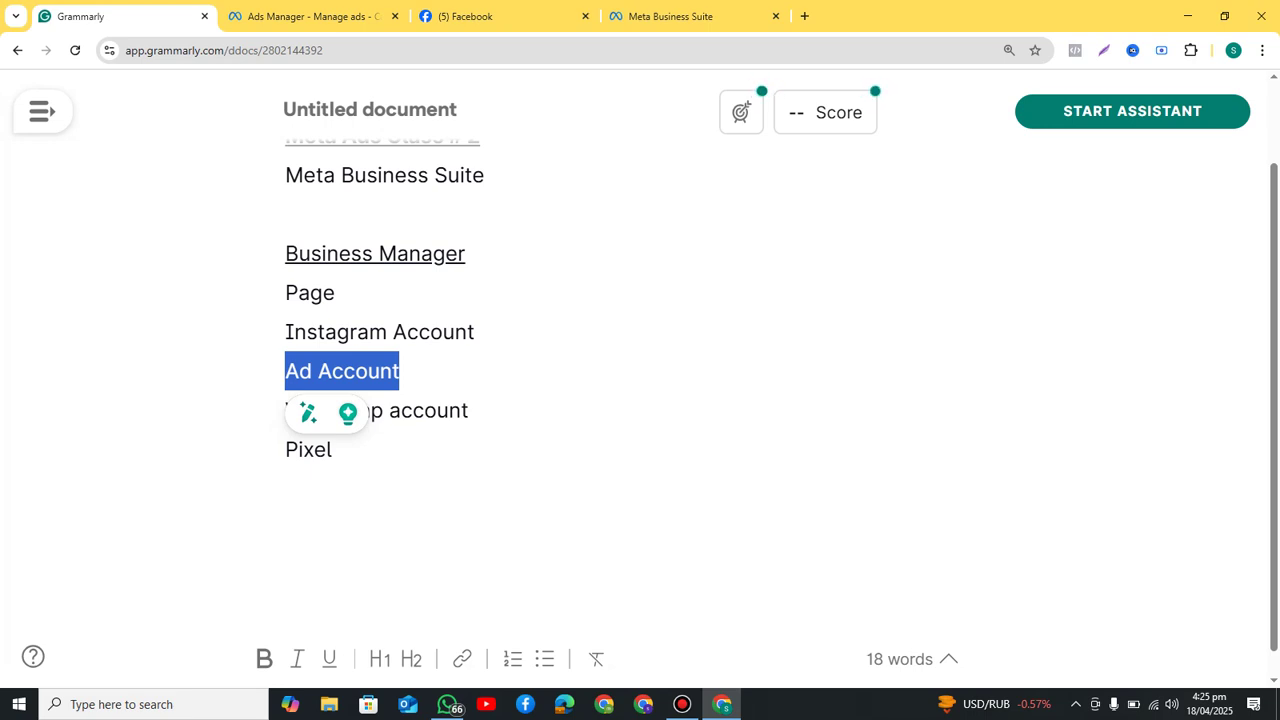
{"action": "left_click", "coordinate": [400, 371]}
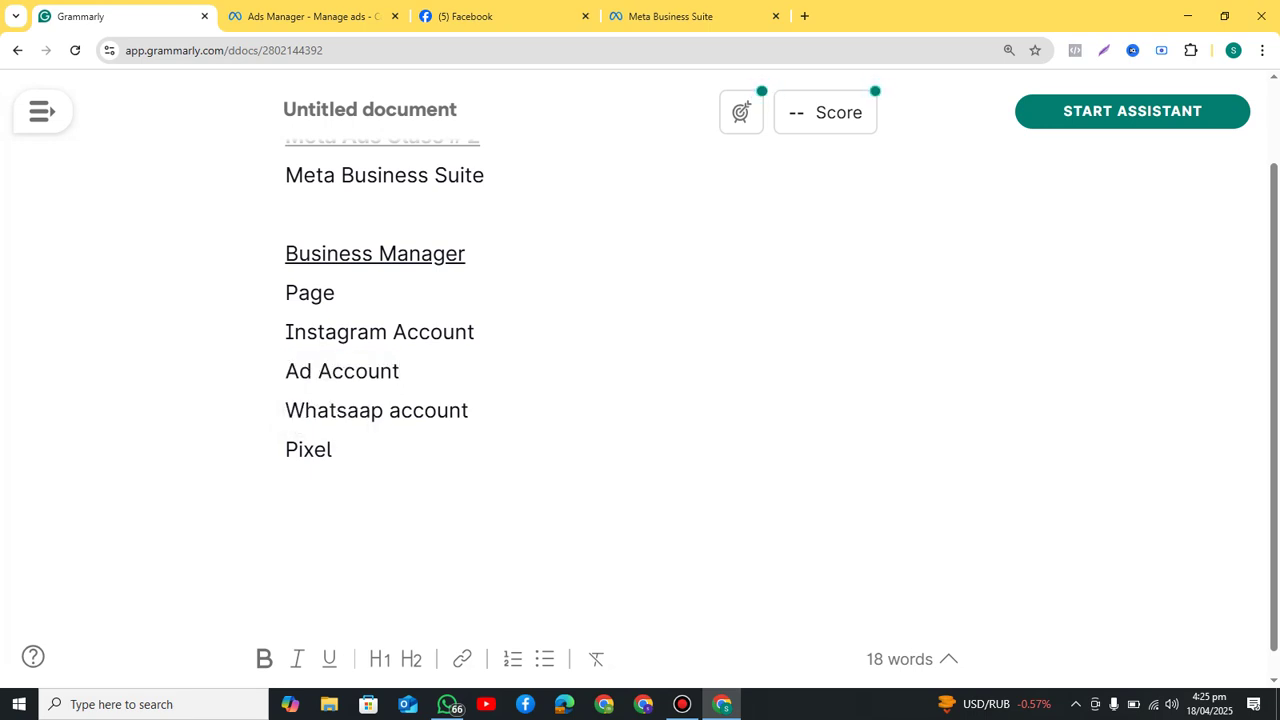
{"action": "left_click_drag", "start_coordinate": [400, 371], "coordinate": [285, 371]}
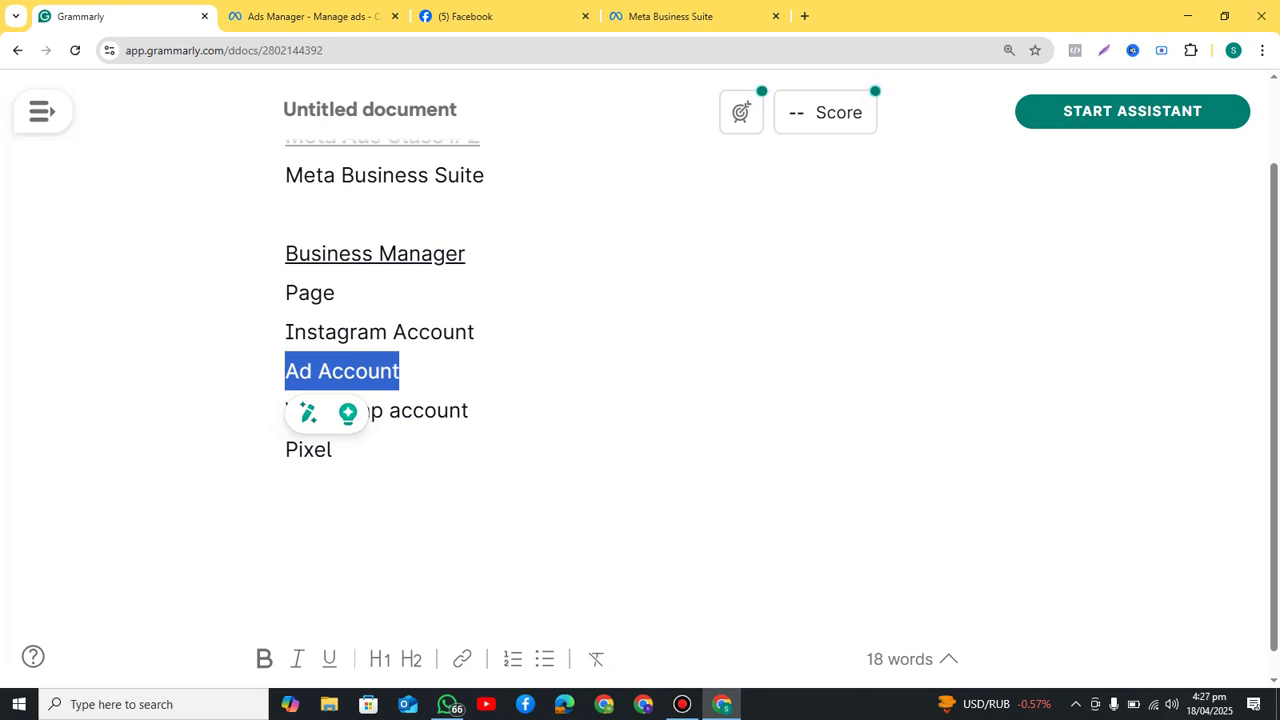
{"action": "left_click", "coordinate": [400, 371]}
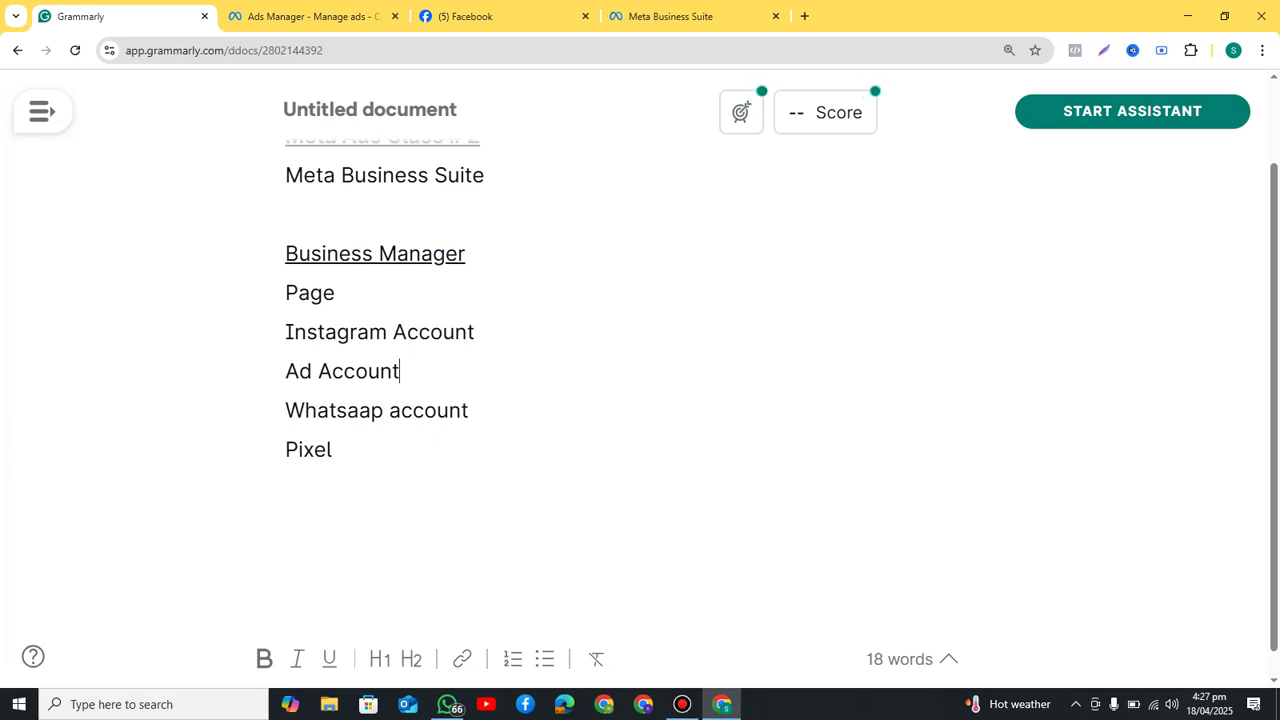
{"action": "key", "text": "shift+Left"}
{"action": "key", "text": "shift+Left"}
{"action": "key", "text": "shift+Left"}
{"action": "key", "text": "shift+Left"}
{"action": "key", "text": "shift+Left"}
{"action": "key", "text": "shift+Left"}
{"action": "key", "text": "shift+Left"}
{"action": "key", "text": "shift+Left"}
{"action": "key", "text": "shift+Left"}
{"action": "key", "text": "shift+Left"}
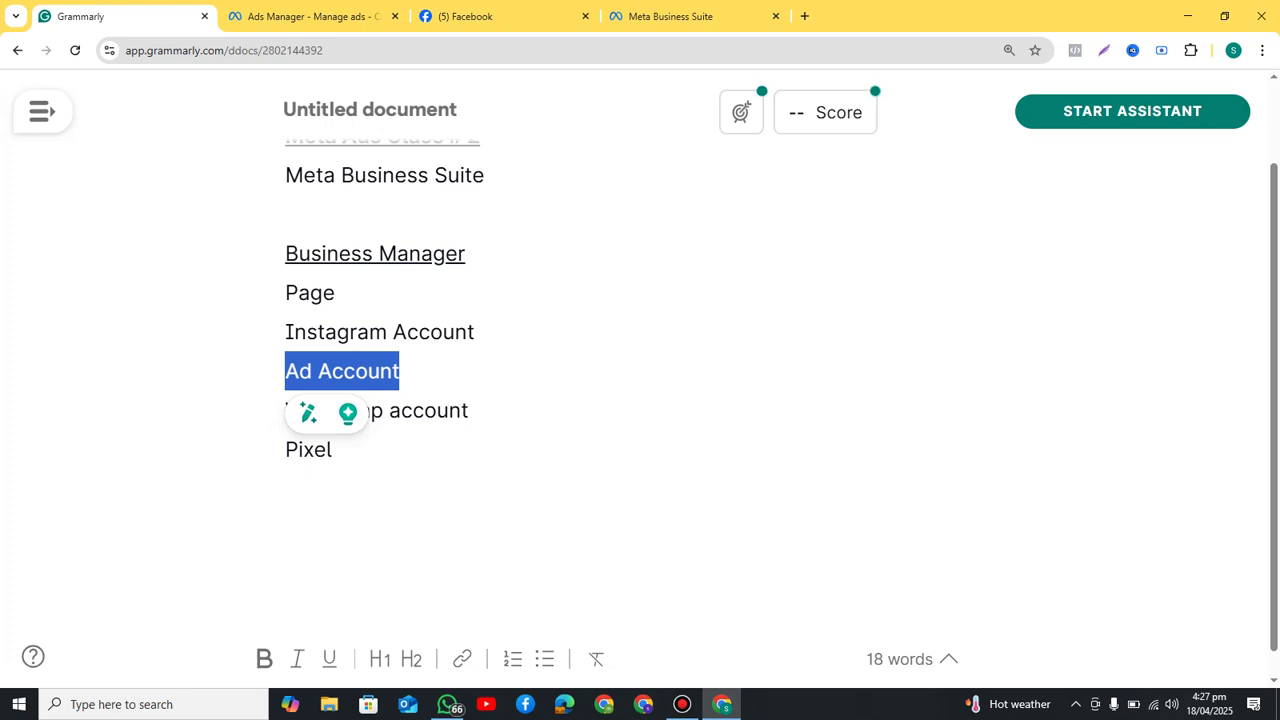
{"action": "key", "text": "Right"}
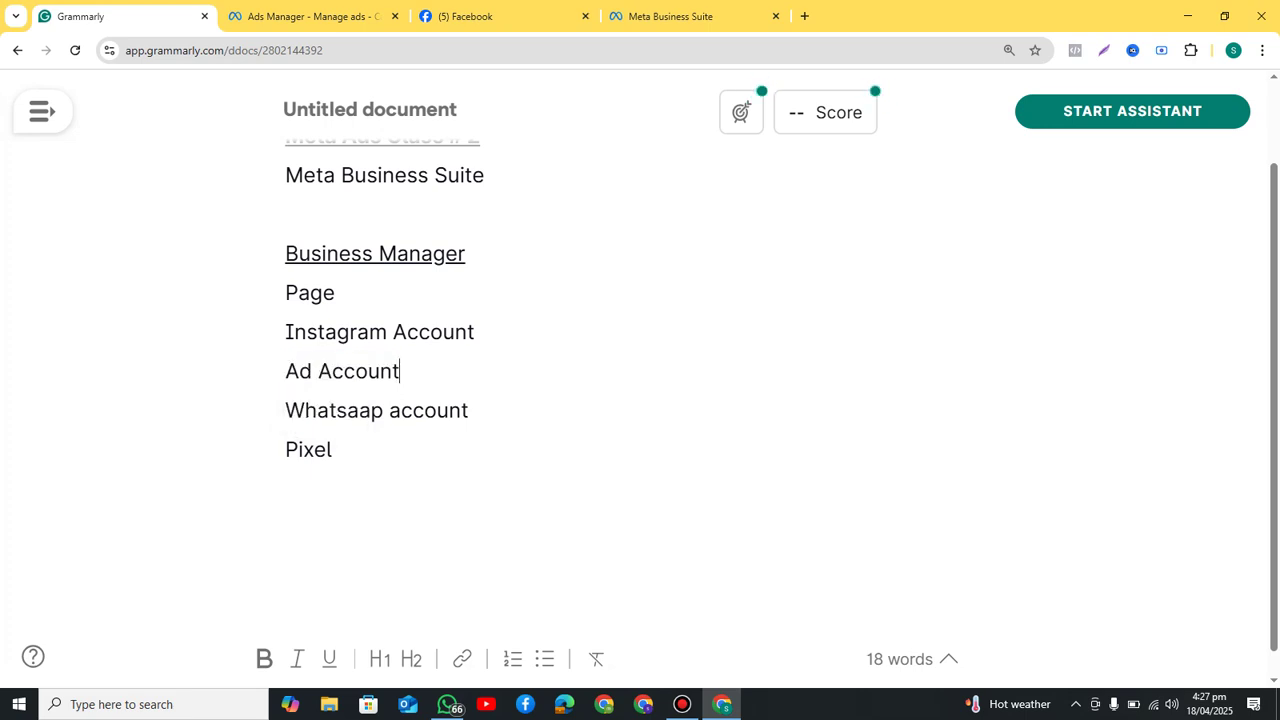
{"action": "key", "text": "Down"}
{"action": "key", "text": "End"}
{"action": "key", "text": "shift+Left"}
{"action": "key", "text": "shift+Left"}
{"action": "key", "text": "shift+Left"}
{"action": "key", "text": "shift+Left"}
{"action": "key", "text": "shift+Left"}
{"action": "key", "text": "shift+Left"}
{"action": "key", "text": "shift+Left"}
{"action": "key", "text": "shift+Left"}
{"action": "key", "text": "shift+Left"}
{"action": "key", "text": "shift+Left"}
{"action": "key", "text": "shift+Left"}
{"action": "key", "text": "shift+Left"}
{"action": "key", "text": "shift+Left"}
{"action": "key", "text": "shift+Left"}
{"action": "key", "text": "shift+Left"}
{"action": "key", "text": "shift+Left"}
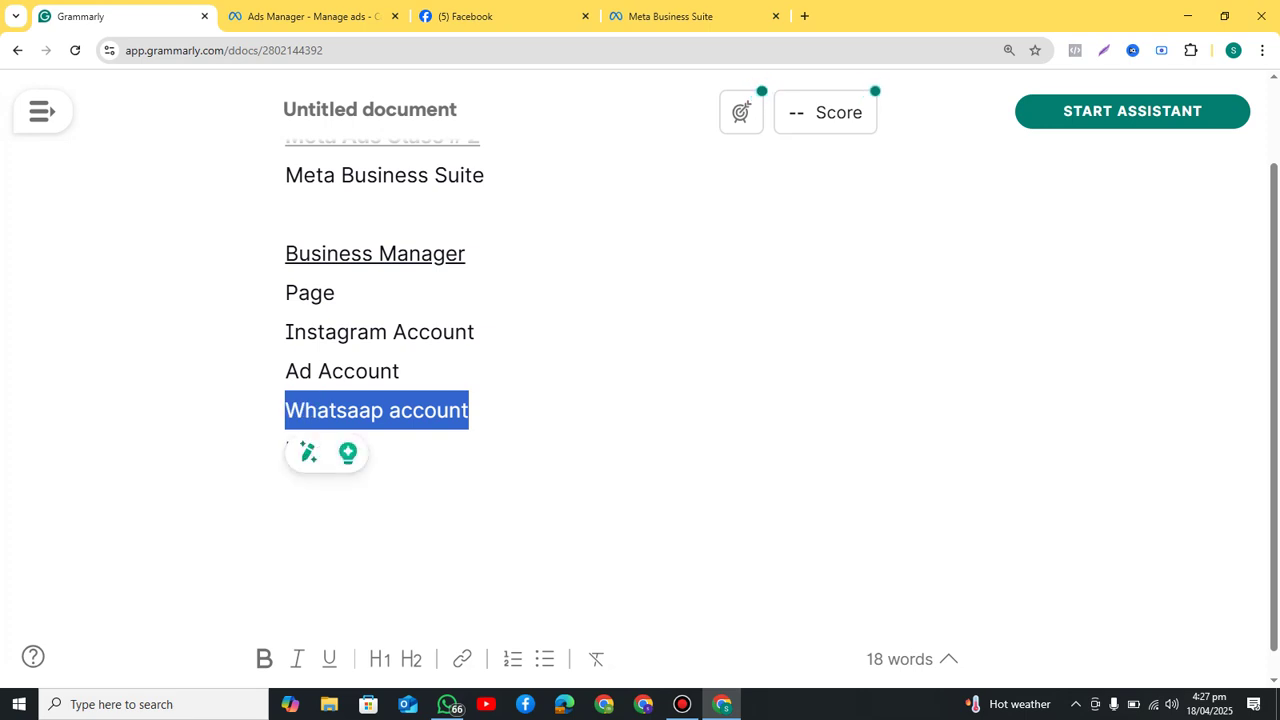
{"action": "key", "text": "Right"}
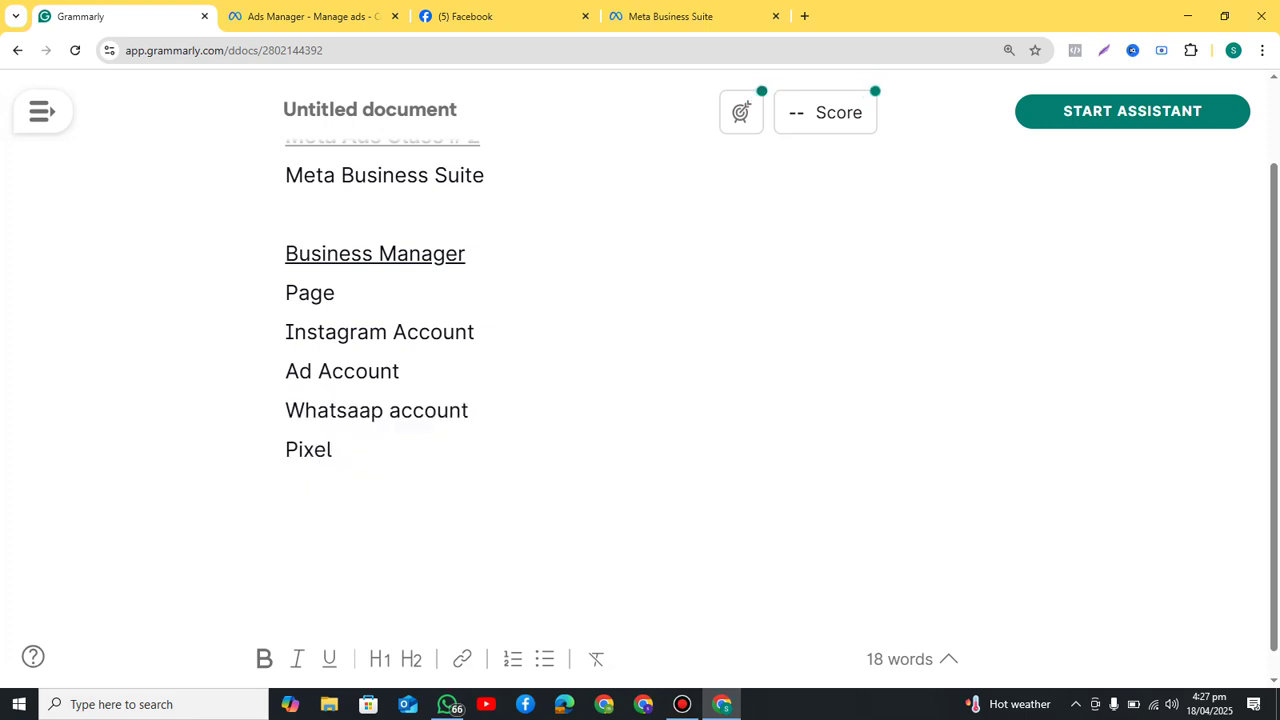
{"action": "key", "text": "Down"}
{"action": "key", "text": "shift+Left"}
{"action": "key", "text": "shift+Left"}
{"action": "key", "text": "shift+Left"}
{"action": "key", "text": "shift+Left"}
{"action": "key", "text": "shift+Left"}
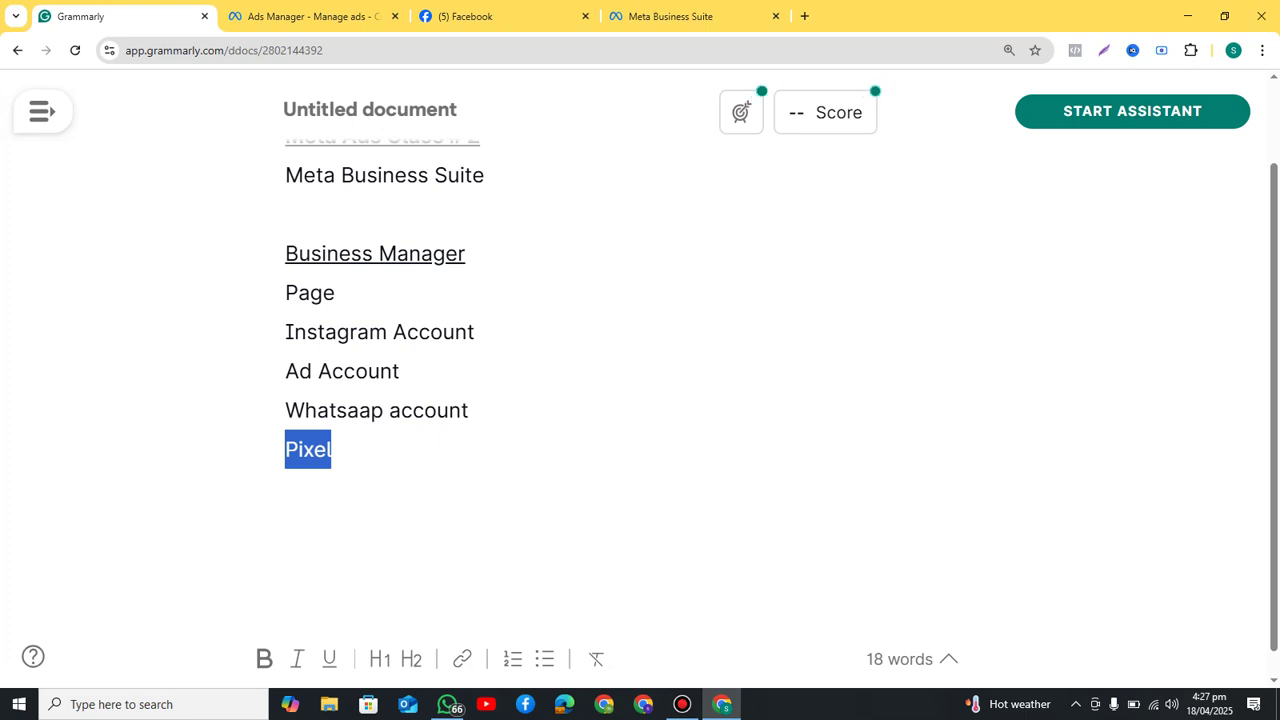
{"action": "left_click", "coordinate": [332, 449]}
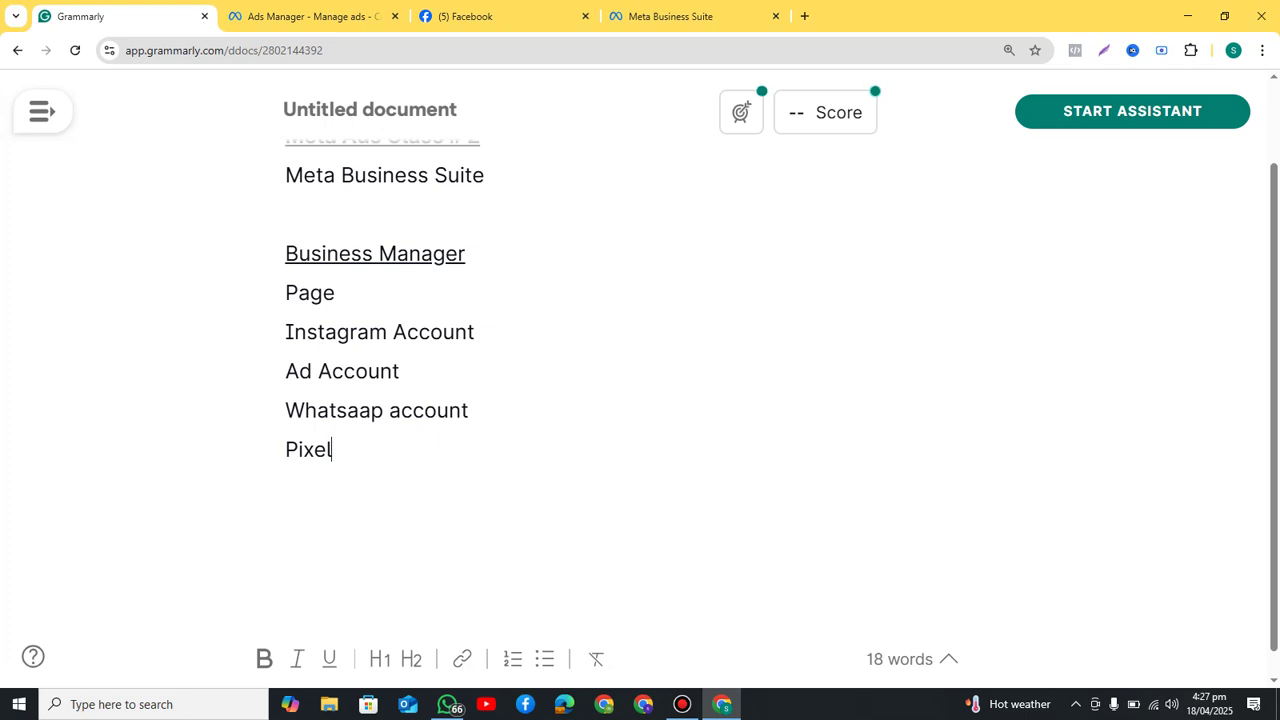
{"action": "key", "text": "shift+Left"}
{"action": "key", "text": "shift+Left"}
{"action": "key", "text": "shift+Left"}
{"action": "key", "text": "shift+Left"}
{"action": "key", "text": "shift+Left"}
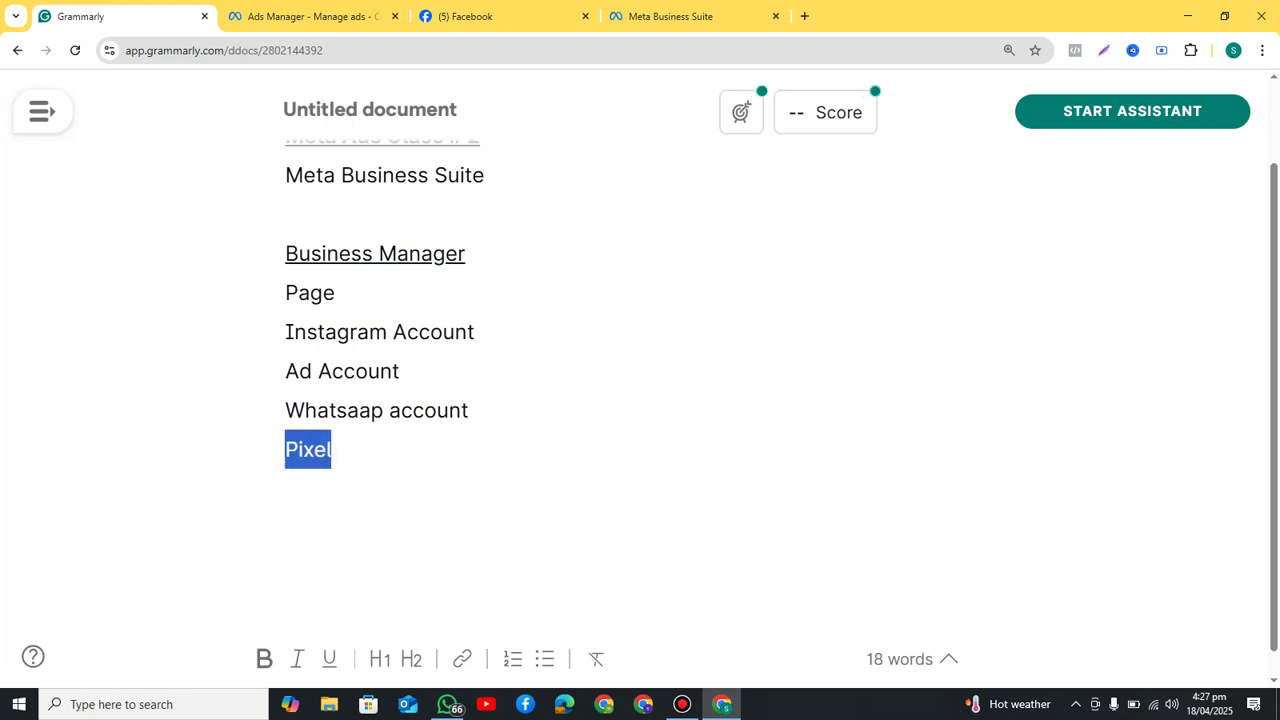
{"action": "left_click", "coordinate": [332, 449]}
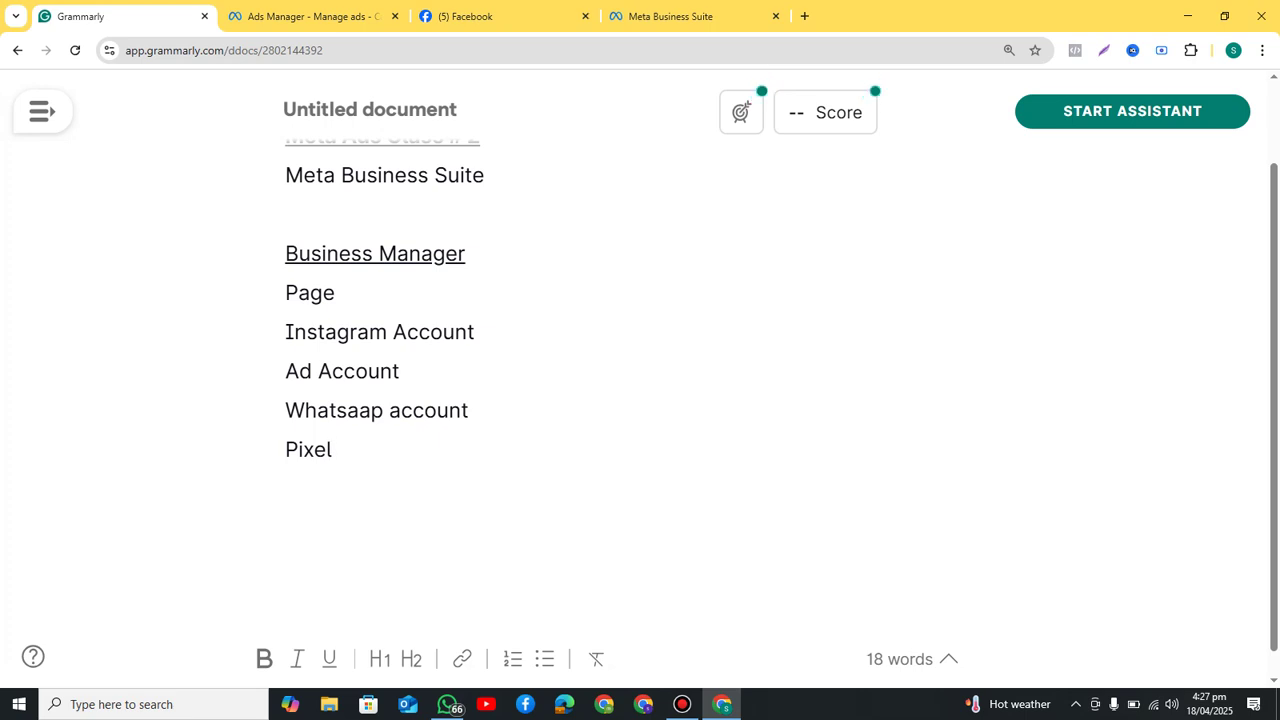
{"action": "key", "text": "Left"}
{"action": "key", "text": "shift+Left"}
{"action": "key", "text": "shift+Left"}
{"action": "key", "text": "shift+Left"}
{"action": "key", "text": "shift+Left"}
{"action": "key", "text": "End"}
{"action": "key", "text": "shift+Left"}
{"action": "key", "text": "shift+Left"}
{"action": "key", "text": "shift+Left"}
{"action": "key", "text": "shift+Left"}
{"action": "key", "text": "shift+Left"}
{"action": "key", "text": "End"}
{"action": "key", "text": "Up"}
{"action": "key", "text": "Up"}
{"action": "key", "text": "Up"}
{"action": "key", "text": "Up"}
{"action": "key", "text": "Home"}
{"action": "key", "text": "shift+Right"}
{"action": "key", "text": "shift+Down"}
{"action": "key", "text": "shift+Down"}
{"action": "key", "text": "shift+Down"}
{"action": "key", "text": "shift+Down"}
{"action": "key", "text": "shift+Down"}
{"action": "key", "text": "shift+End"}
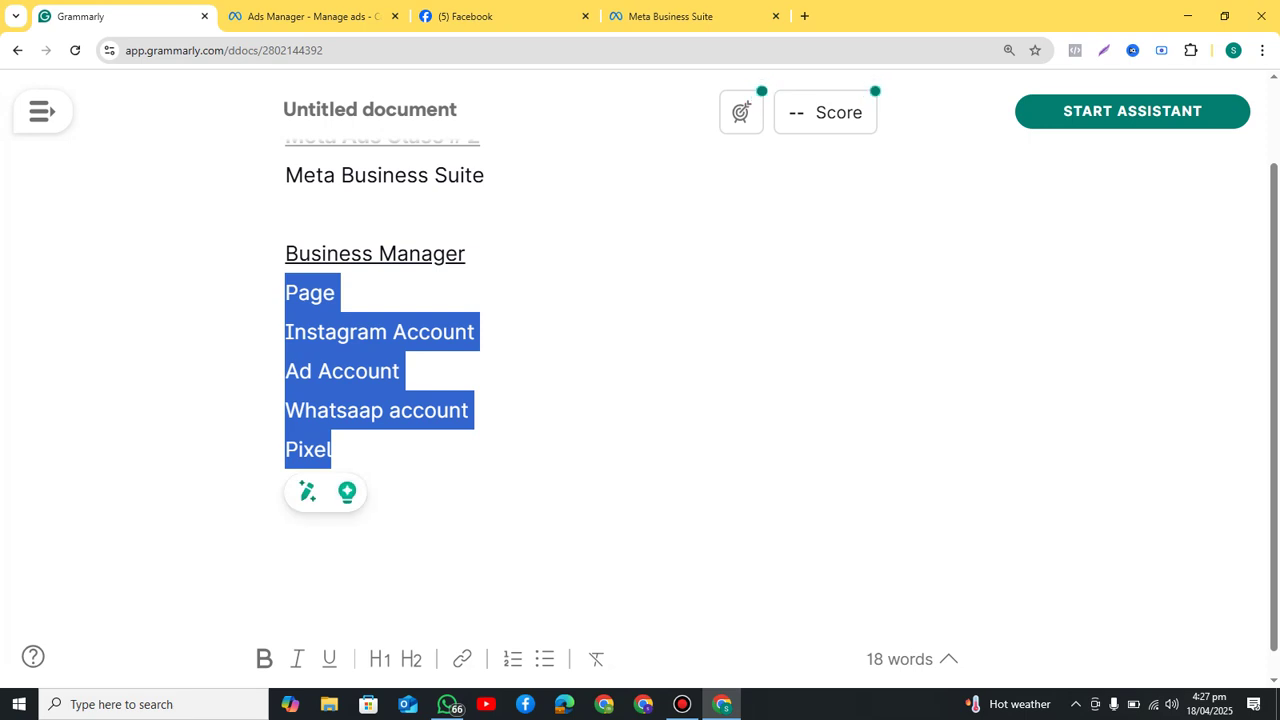
{"action": "key", "text": "End"}
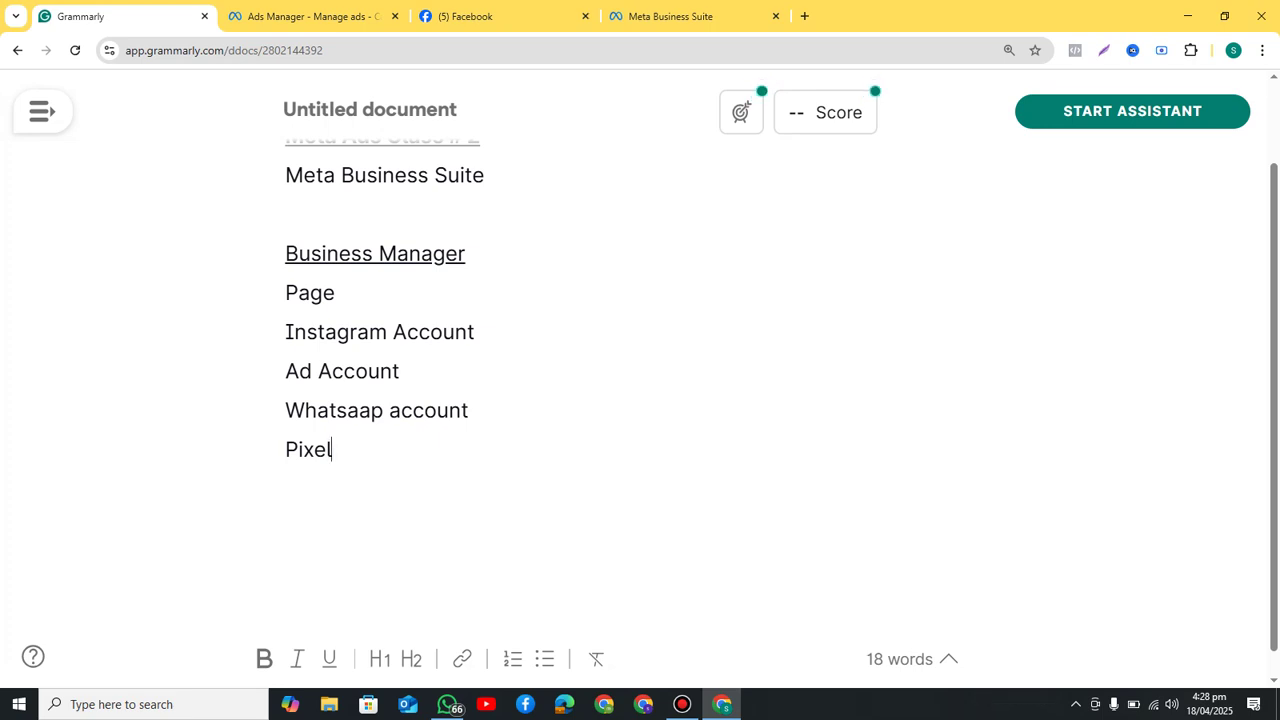
{"action": "left_click", "coordinate": [286, 292]}
{"action": "key", "text": "shift+Right"}
{"action": "key", "text": "shift+Right"}
{"action": "key", "text": "shift+Right"}
{"action": "key", "text": "shift+Right"}
{"action": "key", "text": "Right"}
{"action": "key", "text": "shift+End"}
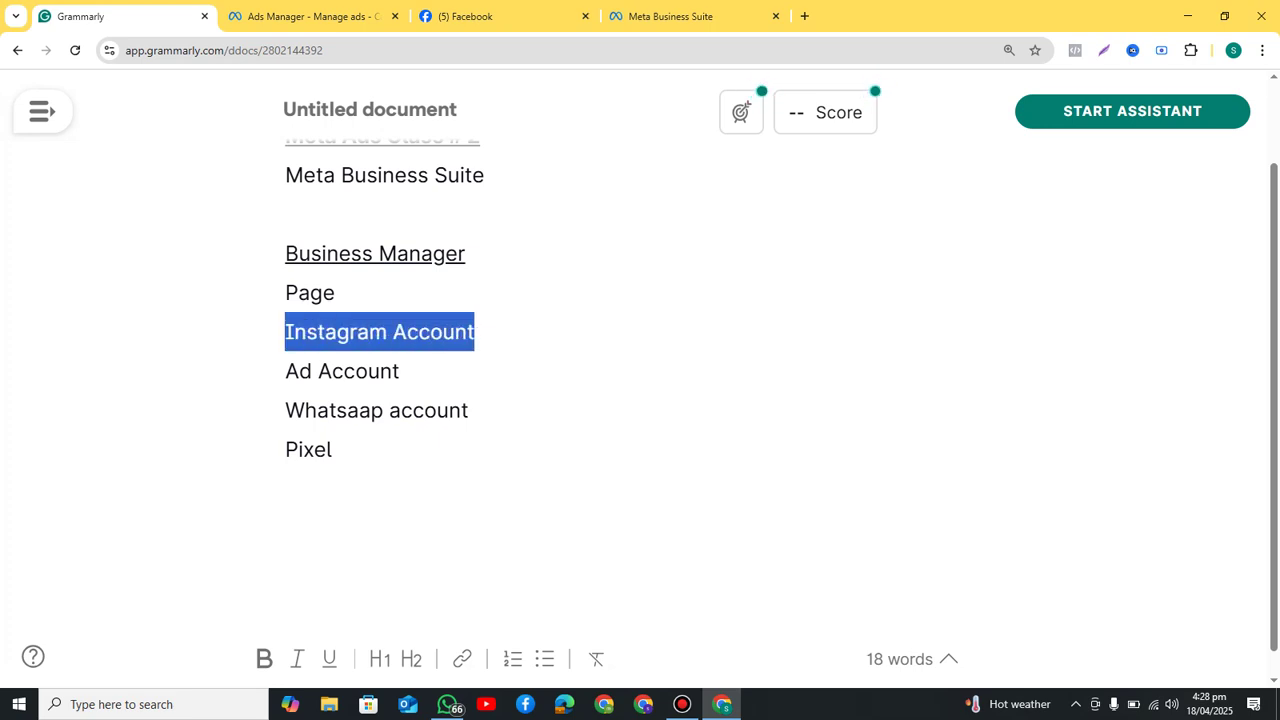
{"action": "key", "text": "Right"}
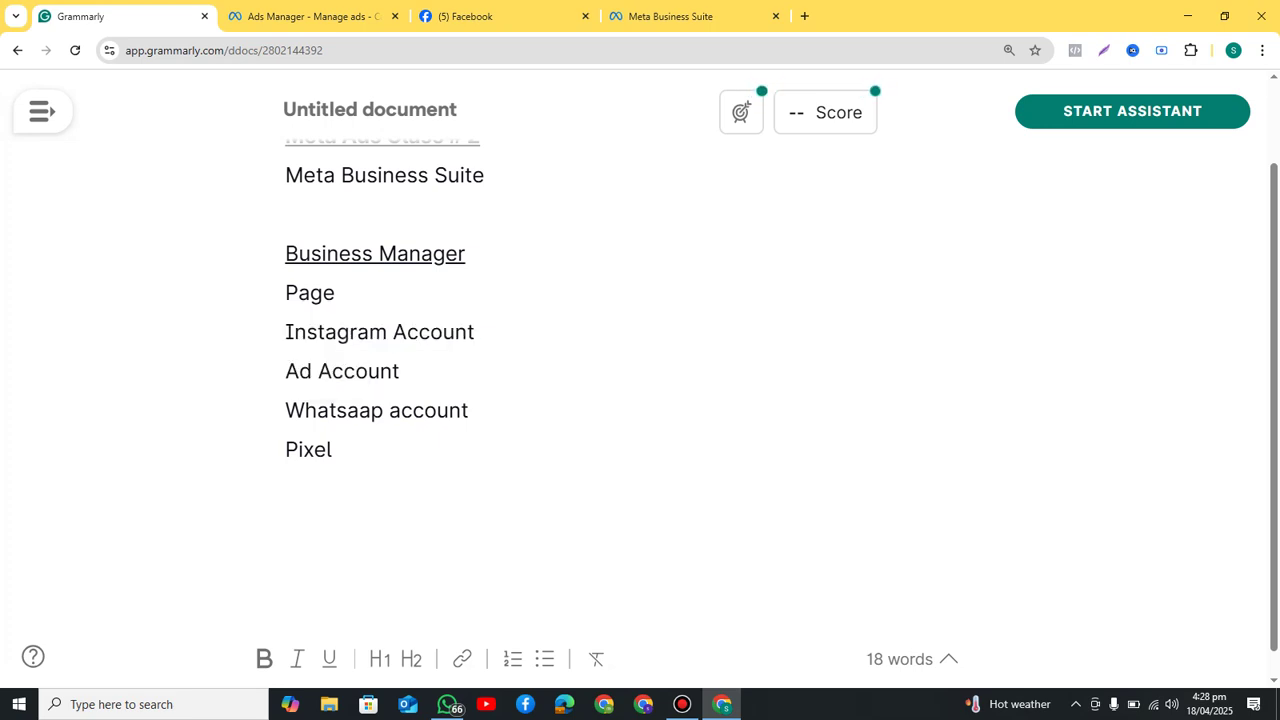
{"action": "key", "text": "Right"}
{"action": "key", "text": "shift+Right"}
{"action": "key", "text": "shift+Right"}
{"action": "key", "text": "shift+Right"}
{"action": "key", "text": "shift+Right"}
{"action": "key", "text": "shift+Right"}
{"action": "key", "text": "shift+Right"}
{"action": "key", "text": "shift+Right"}
{"action": "key", "text": "shift+Right"}
{"action": "key", "text": "shift+Right"}
{"action": "key", "text": "shift+Right"}
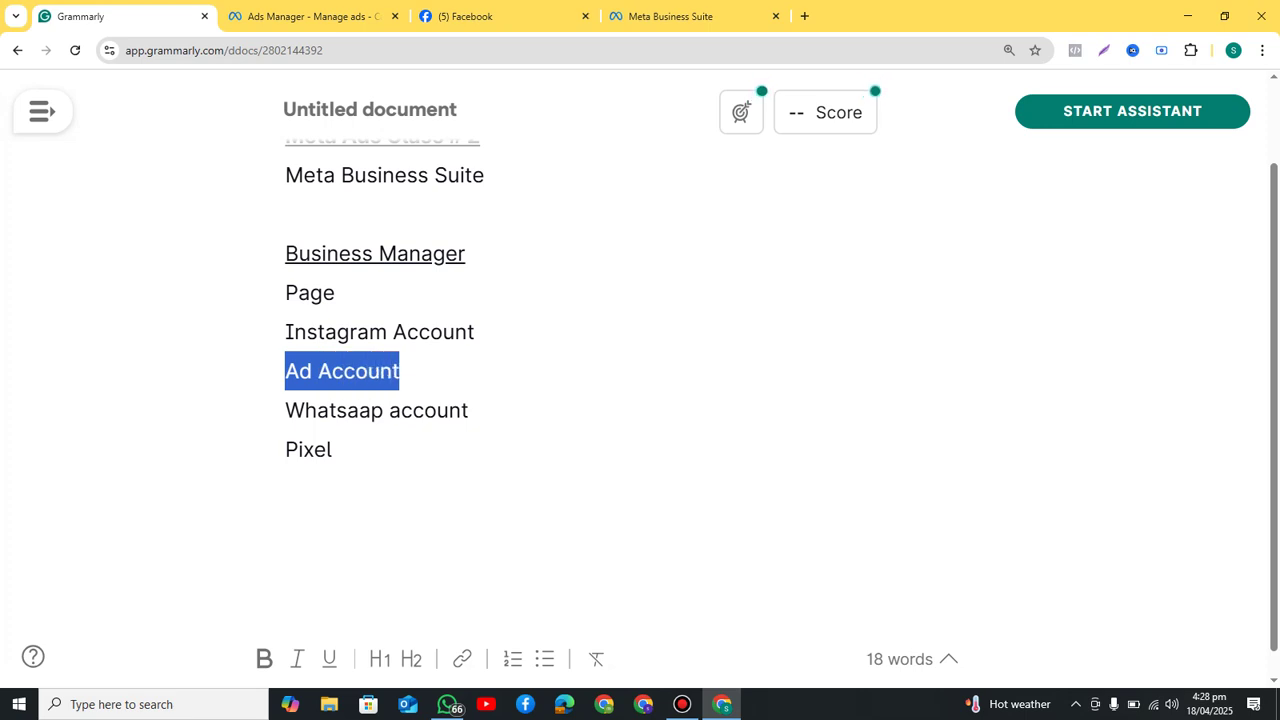
{"action": "key", "text": "Right"}
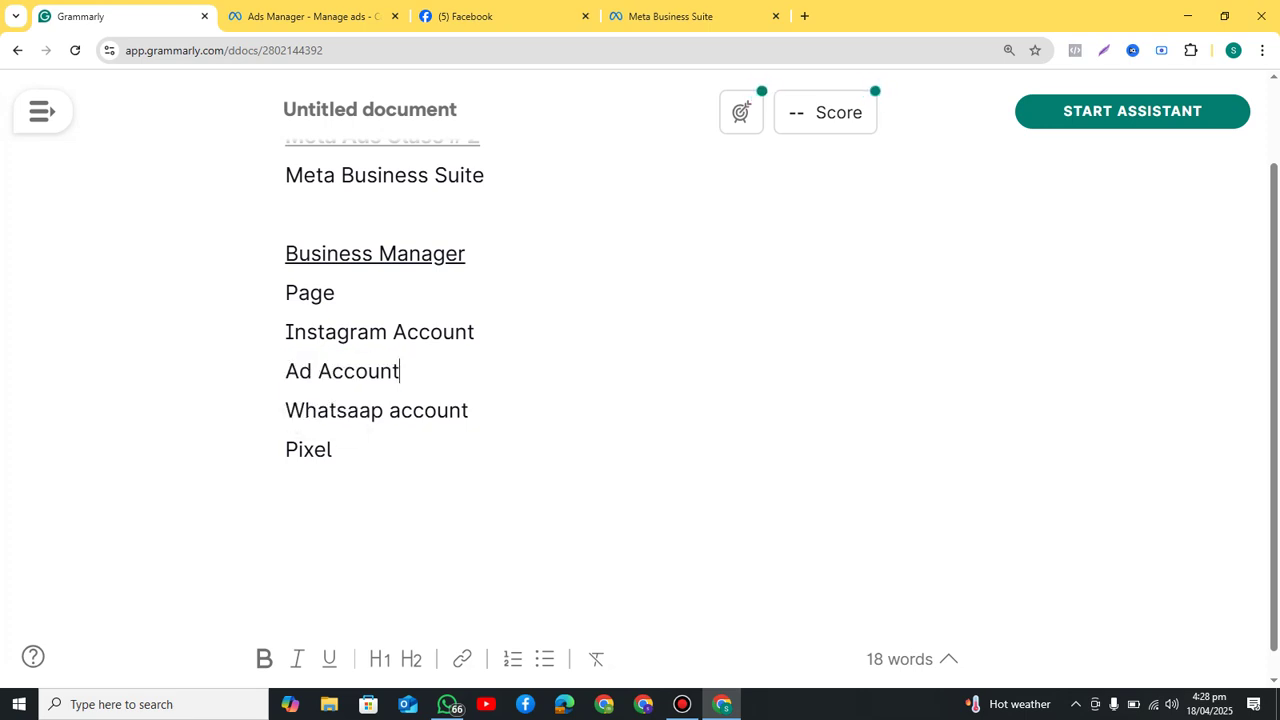
{"action": "key", "text": "Right"}
{"action": "key", "text": "shift+Right"}
{"action": "key", "text": "shift+Right"}
{"action": "key", "text": "shift+Right"}
{"action": "key", "text": "shift+Right"}
{"action": "key", "text": "Right"}
{"action": "left_click_drag", "start_coordinate": [466, 253], "coordinate": [285, 253]}
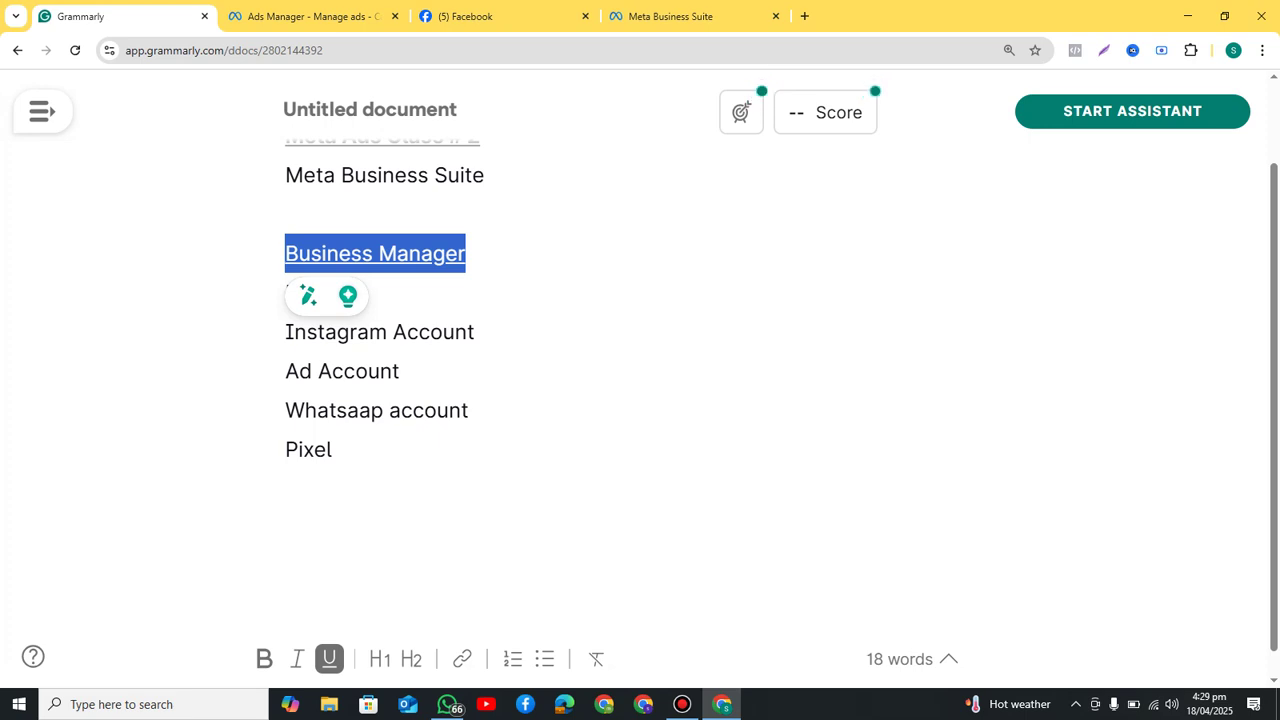
{"action": "left_click", "coordinate": [335, 292]}
{"action": "left_click_drag", "start_coordinate": [285, 292], "coordinate": [331, 449]}
{"action": "left_click", "coordinate": [468, 410]}
{"action": "left_click_drag", "start_coordinate": [466, 253], "coordinate": [285, 253]}
{"action": "left_click", "coordinate": [466, 253]}
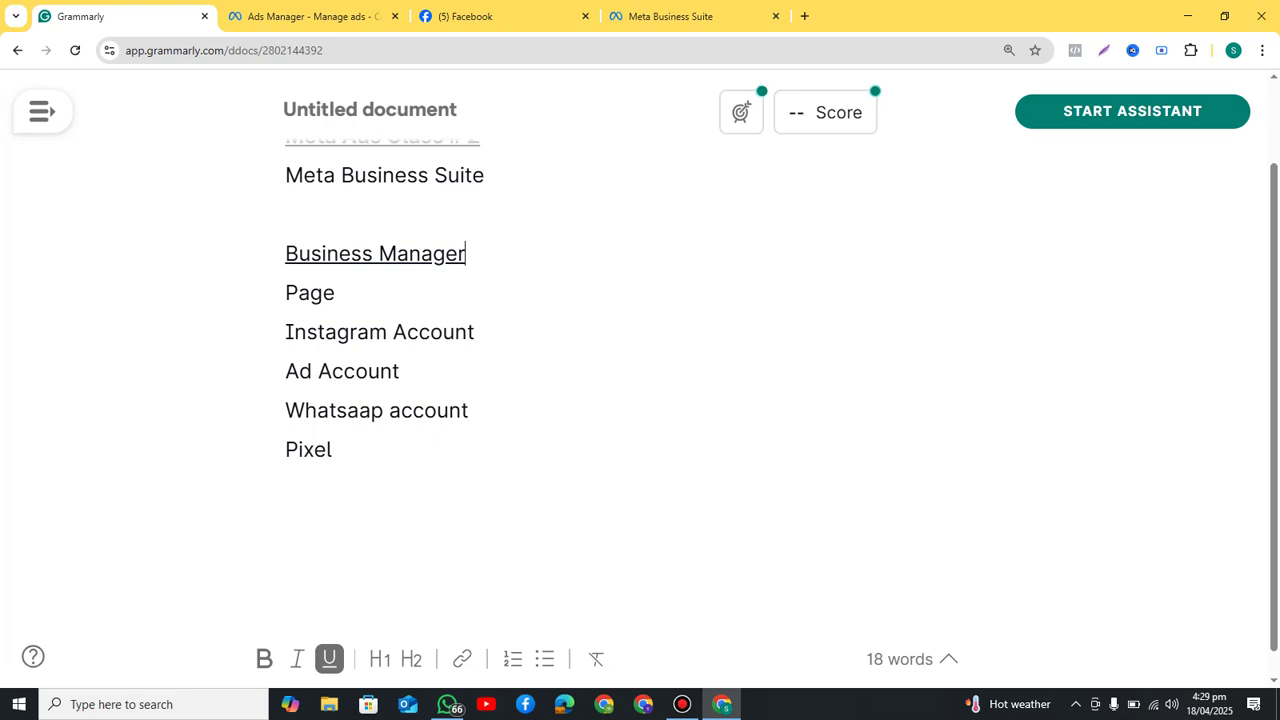
{"action": "left_click", "coordinate": [335, 293]}
{"action": "key", "text": "Up"}
{"action": "key", "text": "Home"}
{"action": "key", "text": "ctrl+shift+Right"}
{"action": "key", "text": "ctrl+shift+Right"}
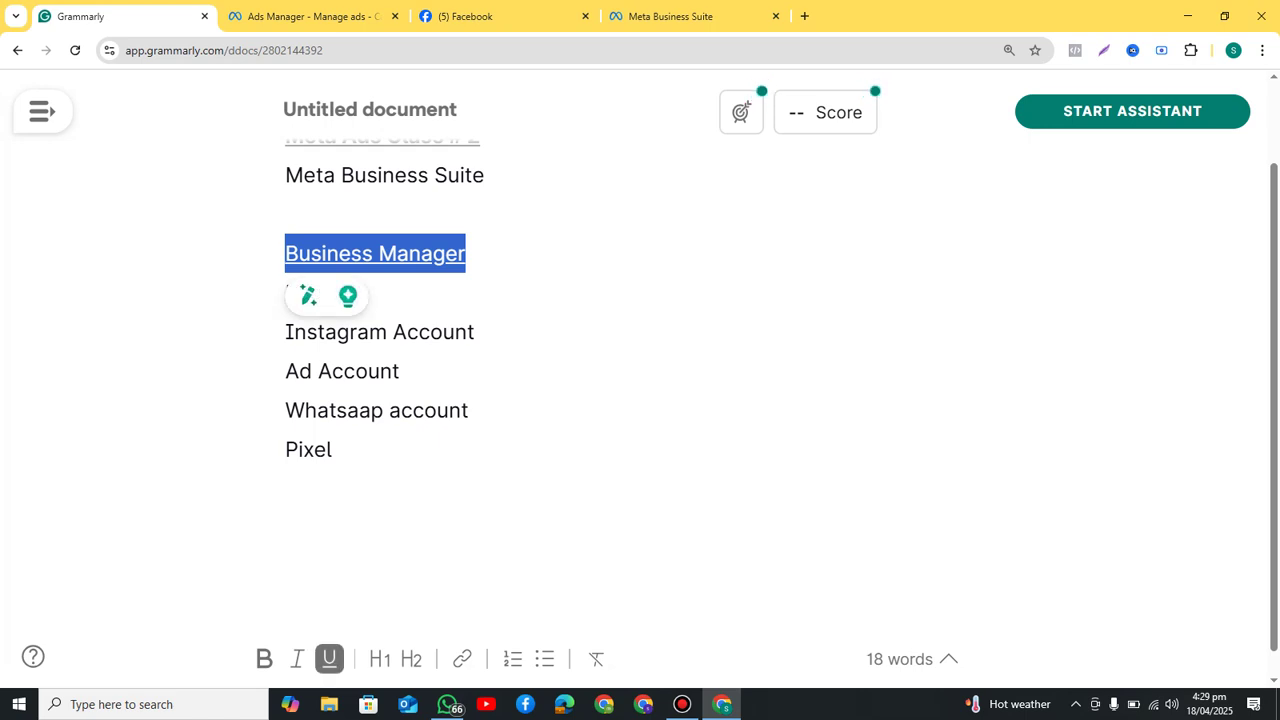
{"action": "left_click", "coordinate": [335, 293]}
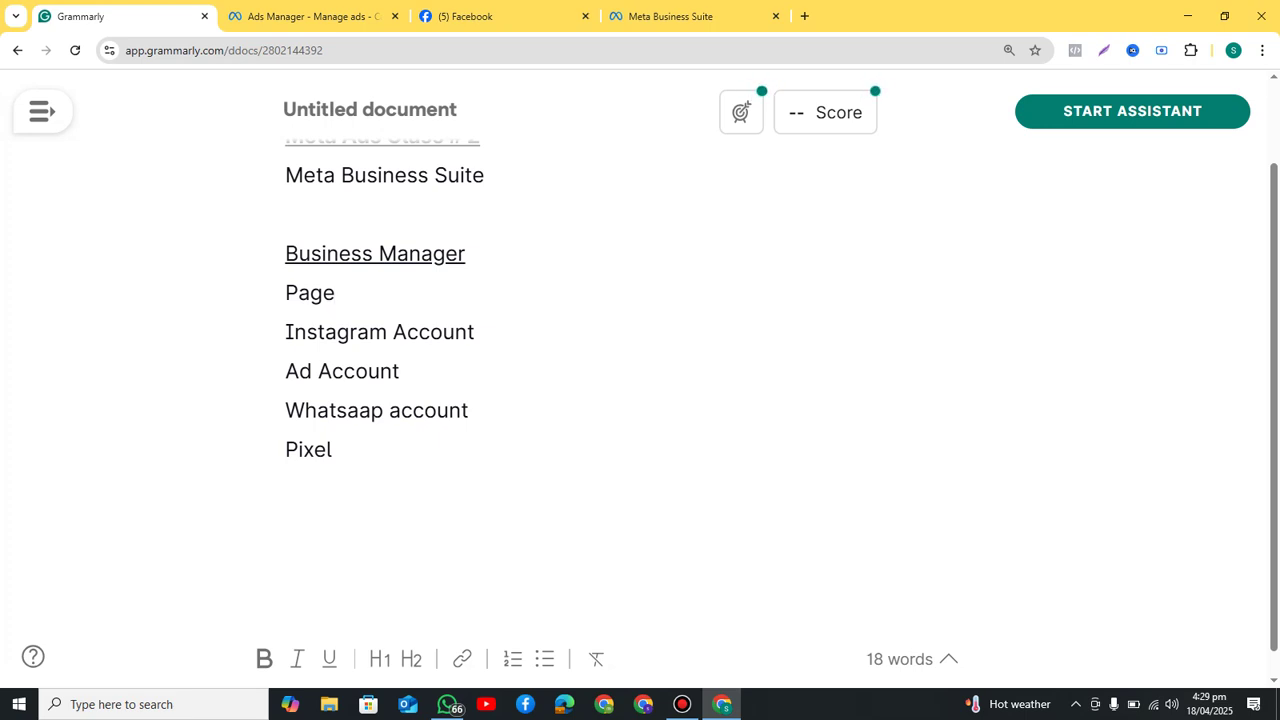
{"action": "left_click", "coordinate": [332, 449]}
Browse the Digital Clicks, Brainex world and Saami Fitness portfolios and read the creation-limit notice.
{"action": "key", "text": "ctrl+4"}
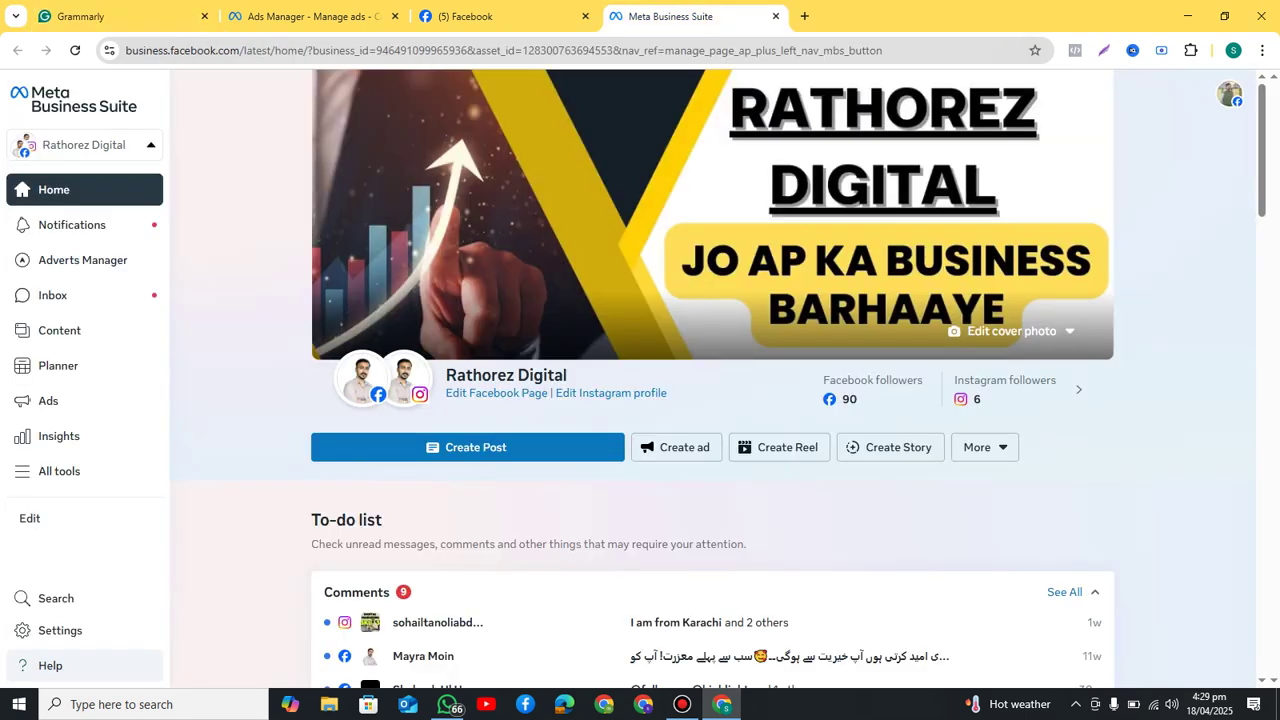
{"action": "left_click", "coordinate": [150, 145]}
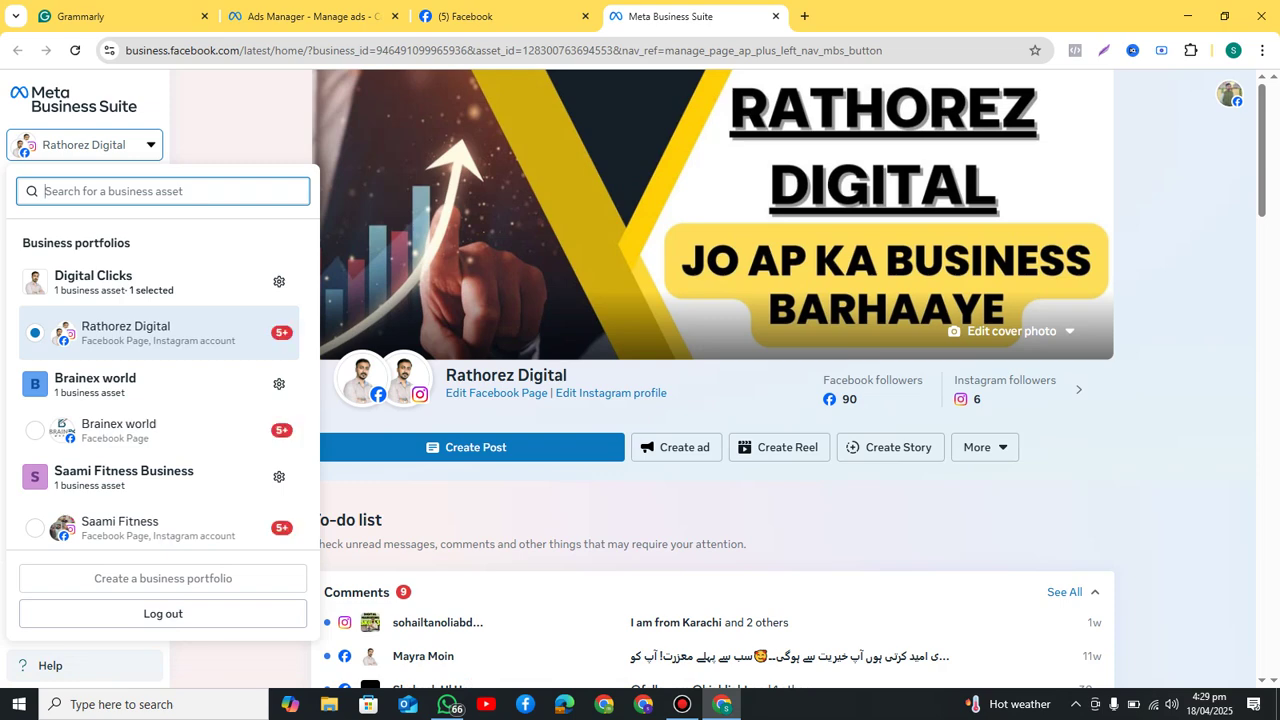
{"action": "scroll", "coordinate": [158, 385], "scroll_direction": "down", "scroll_amount": 10}
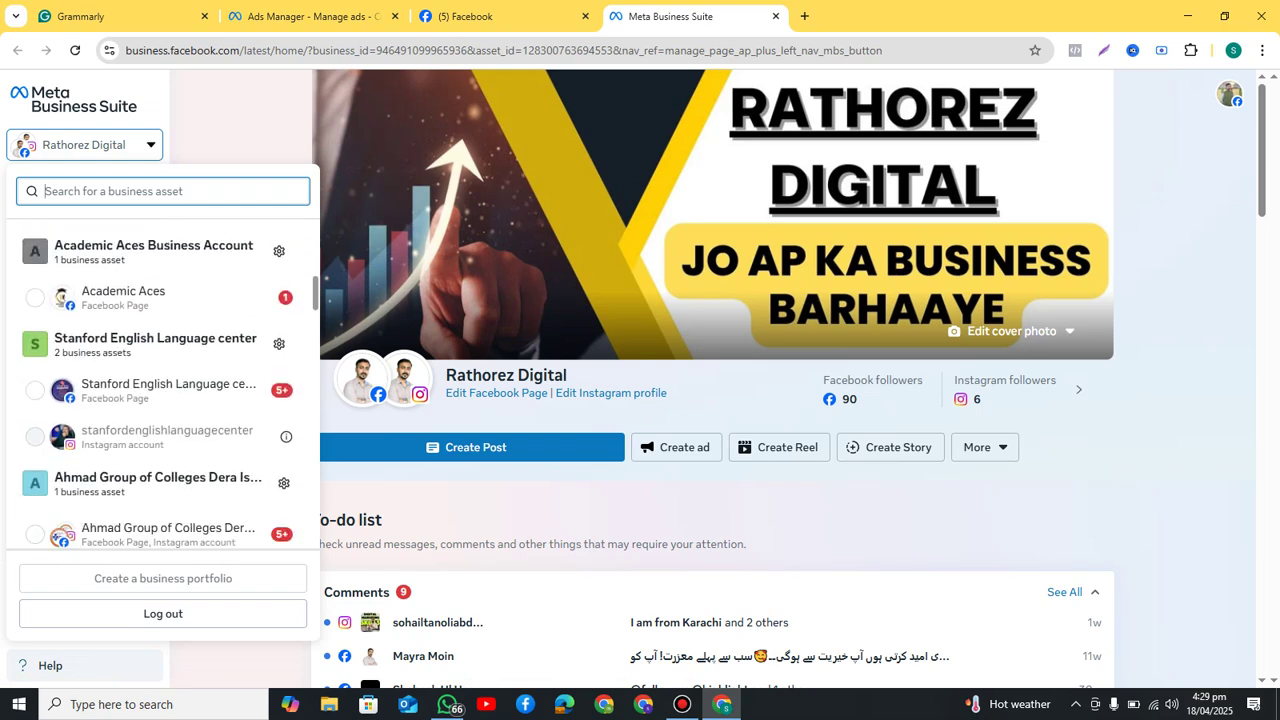
{"action": "scroll", "coordinate": [158, 385], "scroll_direction": "down", "scroll_amount": 10}
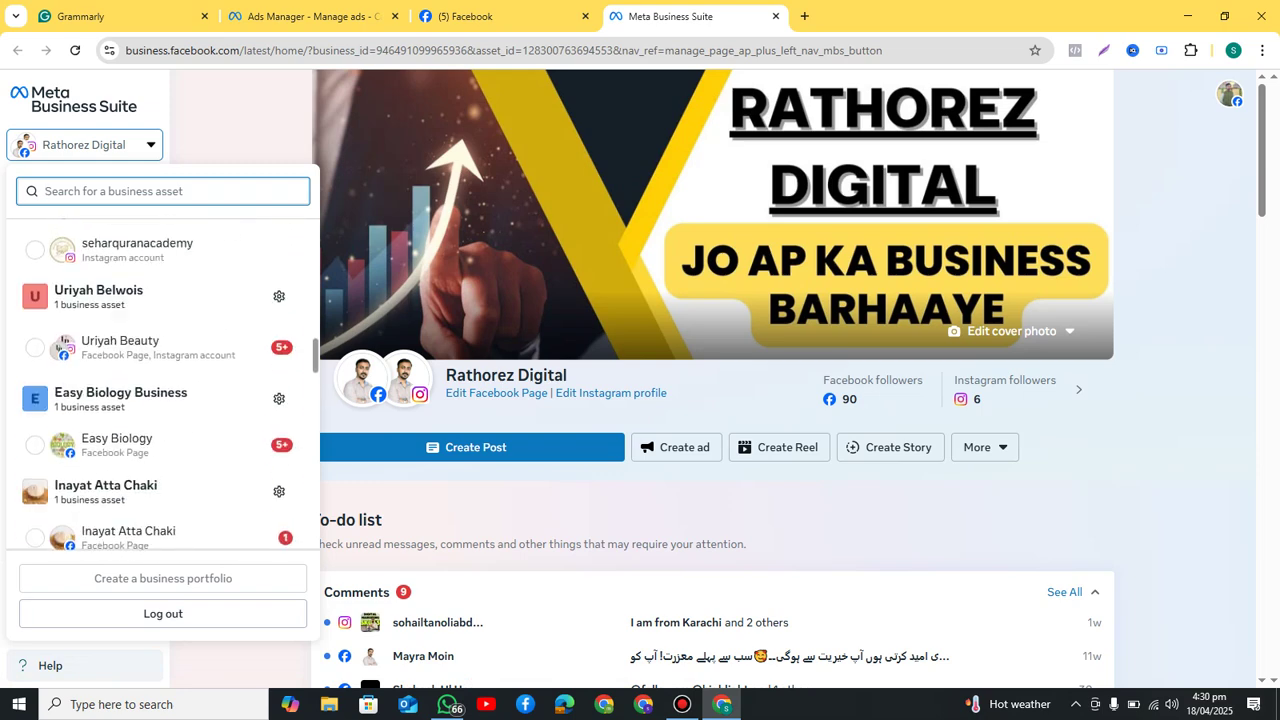
{"action": "scroll", "coordinate": [158, 385], "scroll_direction": "down", "scroll_amount": 10}
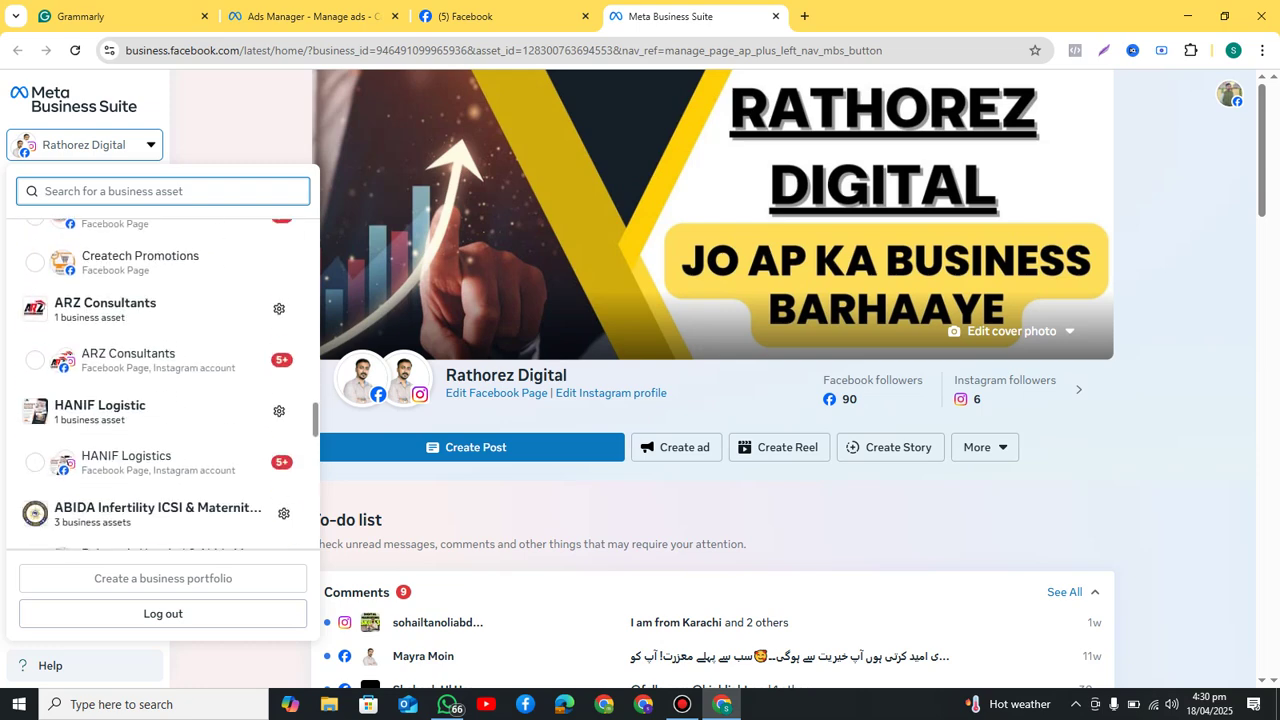
{"action": "scroll", "coordinate": [158, 385], "scroll_direction": "down", "scroll_amount": 5}
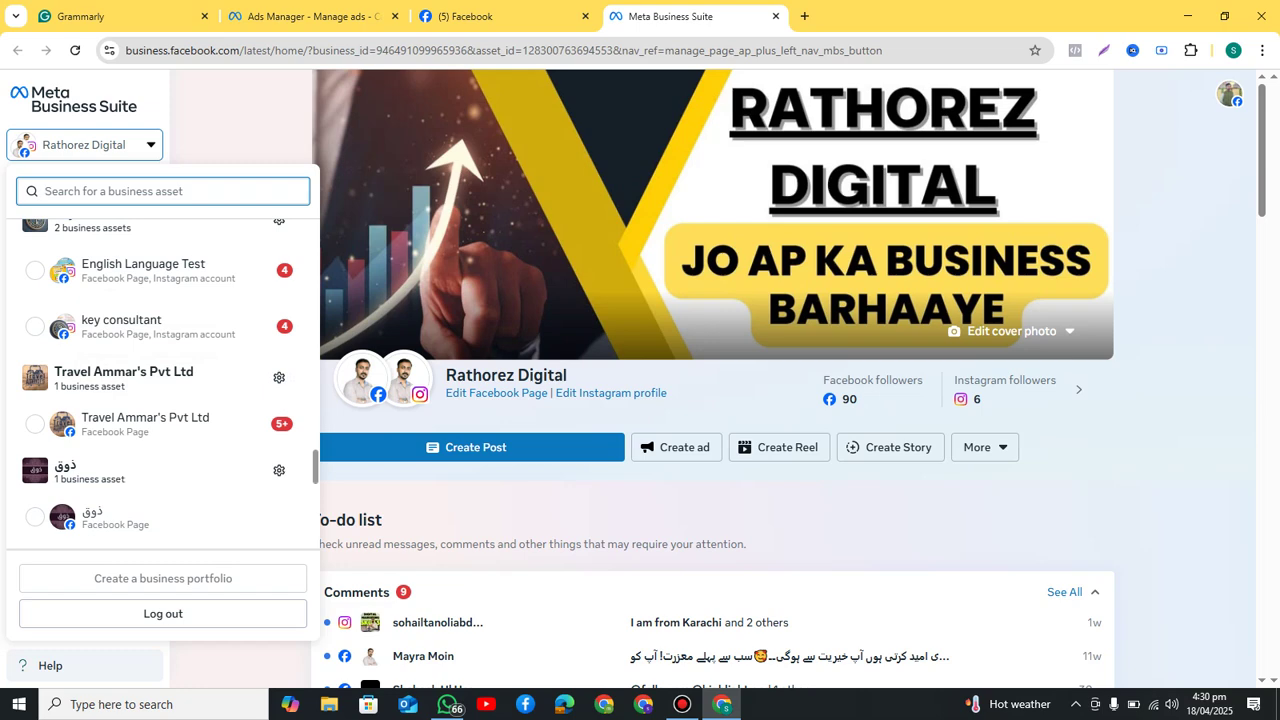
{"action": "scroll", "coordinate": [158, 385], "scroll_direction": "up", "scroll_amount": 20}
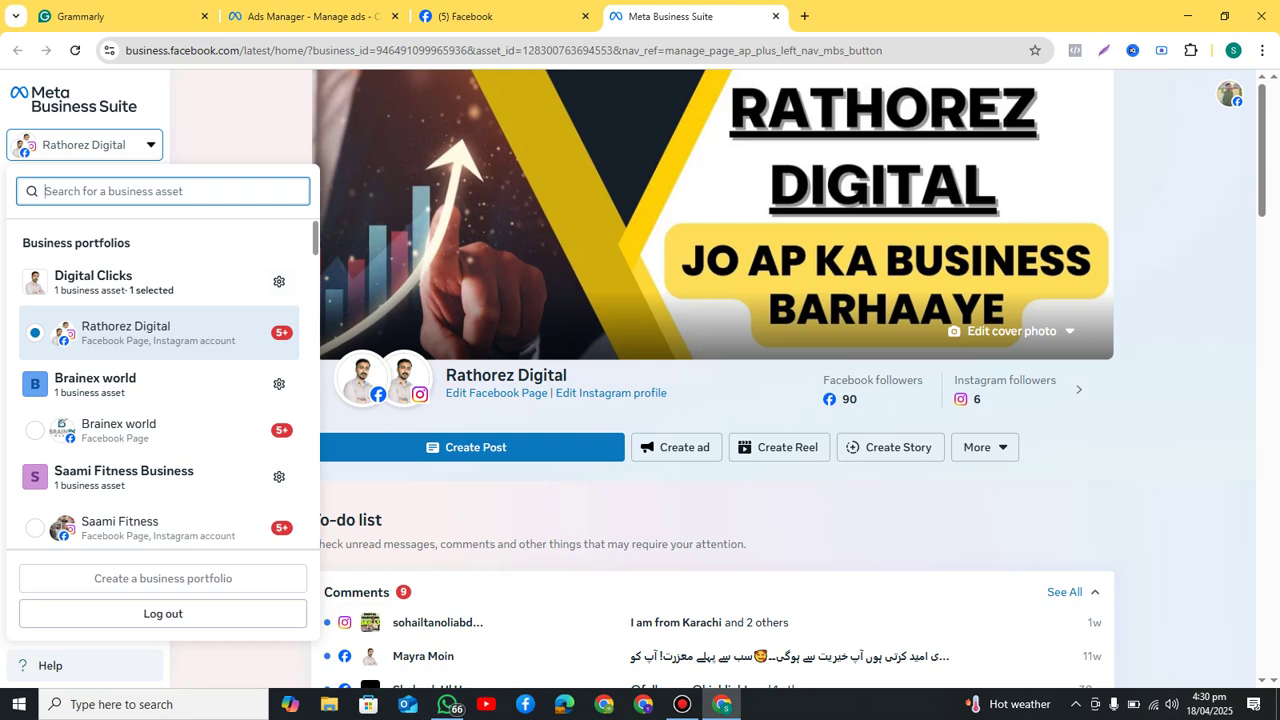
{"action": "mouse_move", "coordinate": [163, 578]}
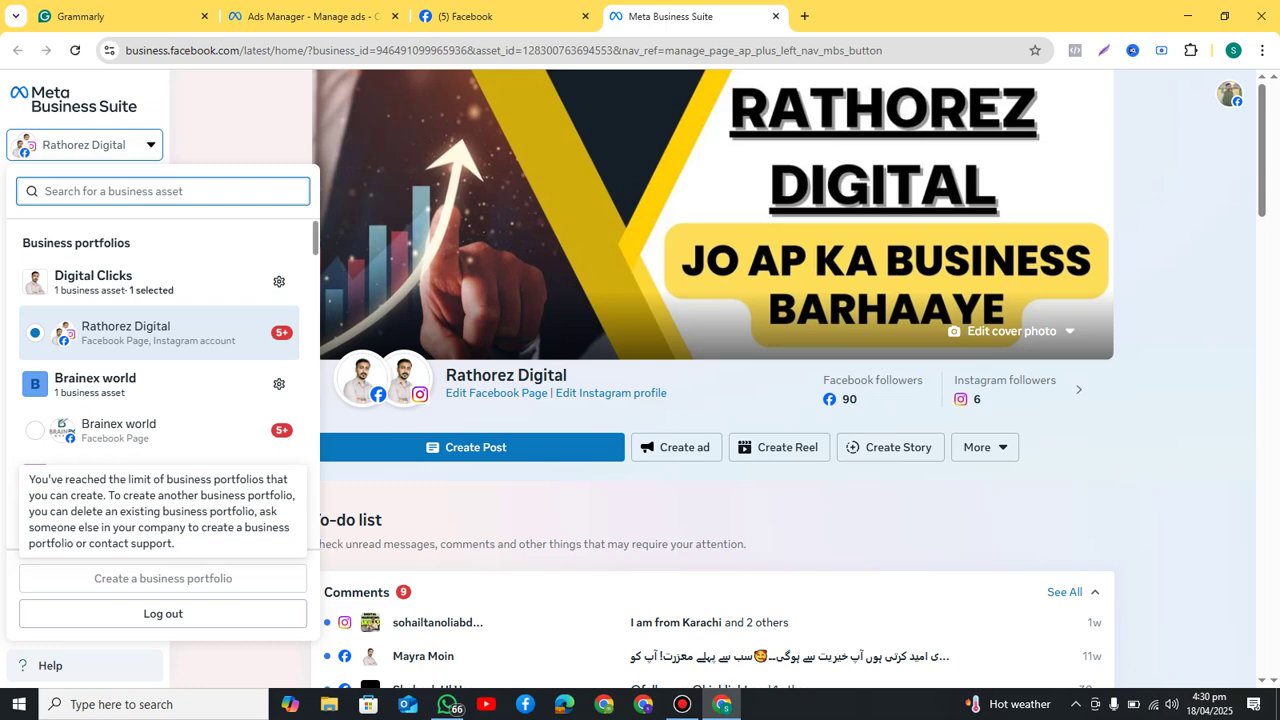
Append '/Business Portfolio' to the underlined Business Manager heading in the notes.
{"action": "left_click", "coordinate": [120, 16]}
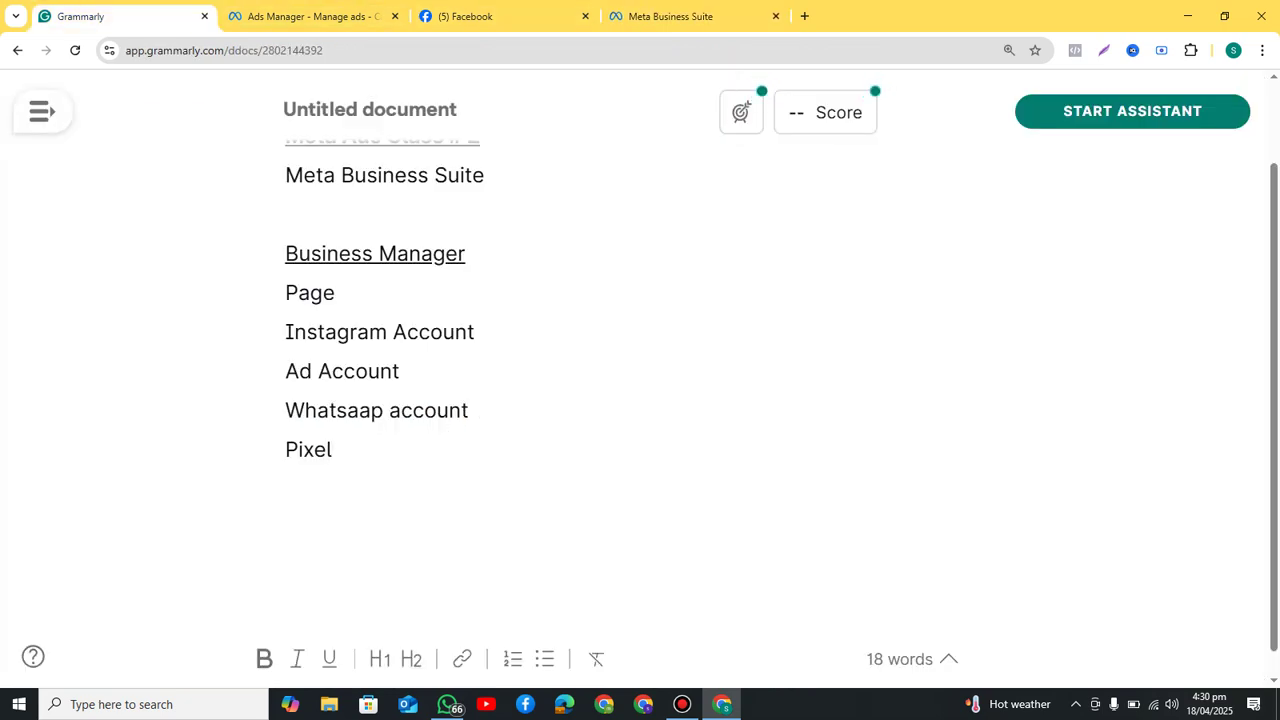
{"action": "left_click", "coordinate": [466, 253]}
{"action": "type", "text": "/"}
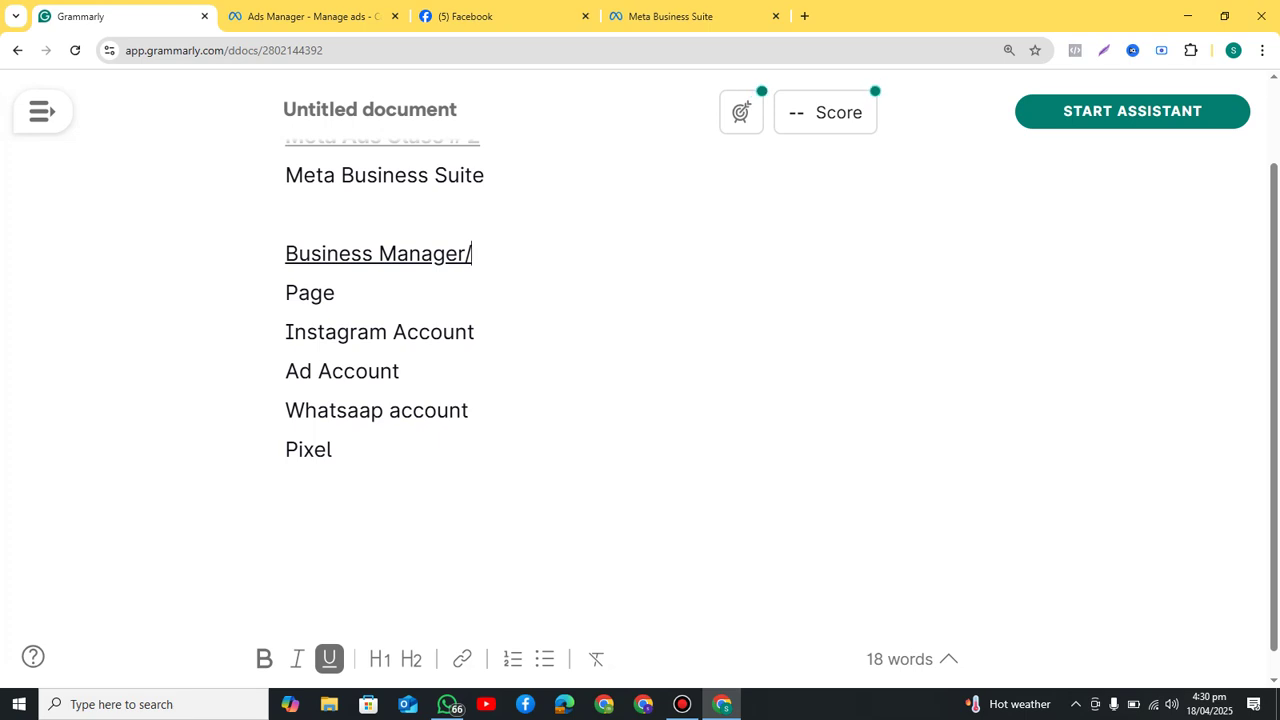
{"action": "type", "text": "Business Portfolio"}
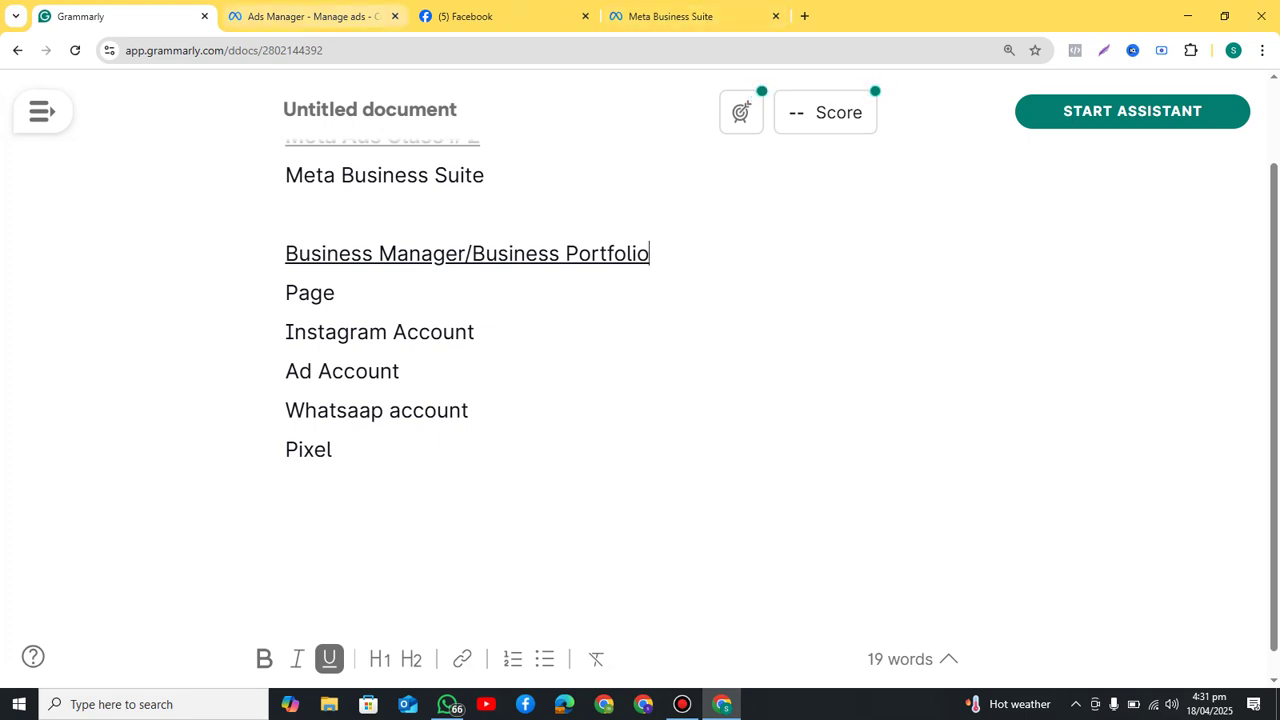
Scroll the Meta Business Suite portfolio dropdown to the bottom and back, then open a blank tab.
{"action": "left_click", "coordinate": [670, 16]}
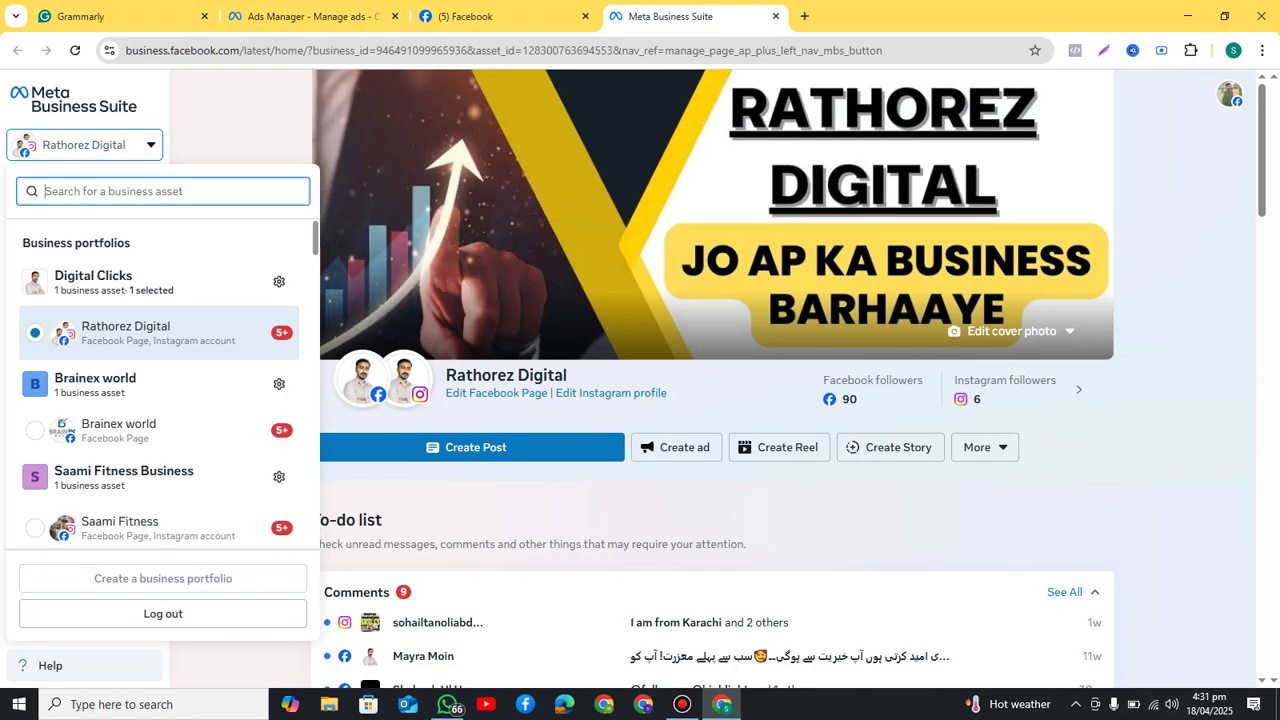
{"action": "mouse_move", "coordinate": [163, 578]}
{"action": "scroll", "coordinate": [160, 380], "scroll_direction": "down", "scroll_amount": 3}
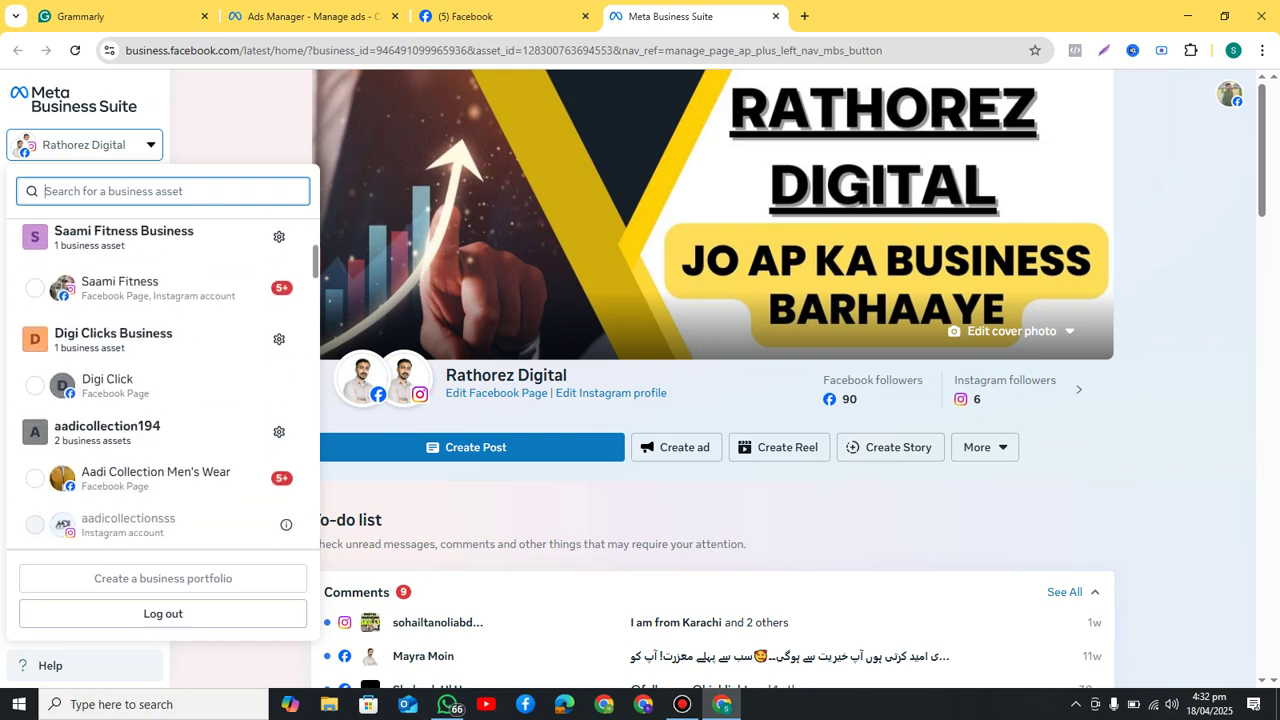
{"action": "scroll", "coordinate": [160, 380], "scroll_direction": "down", "scroll_amount": 2}
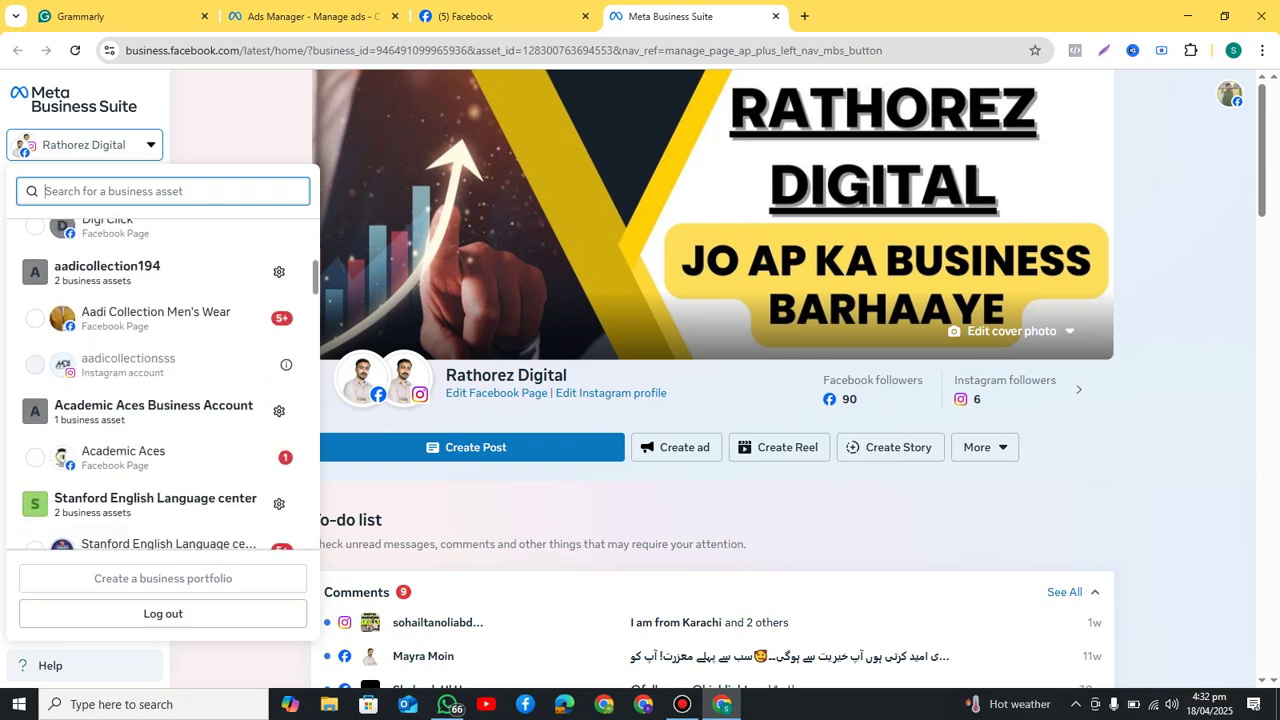
{"action": "scroll", "coordinate": [160, 380], "scroll_direction": "down", "scroll_amount": 3}
{"action": "scroll", "coordinate": [160, 380], "scroll_direction": "down", "scroll_amount": 6}
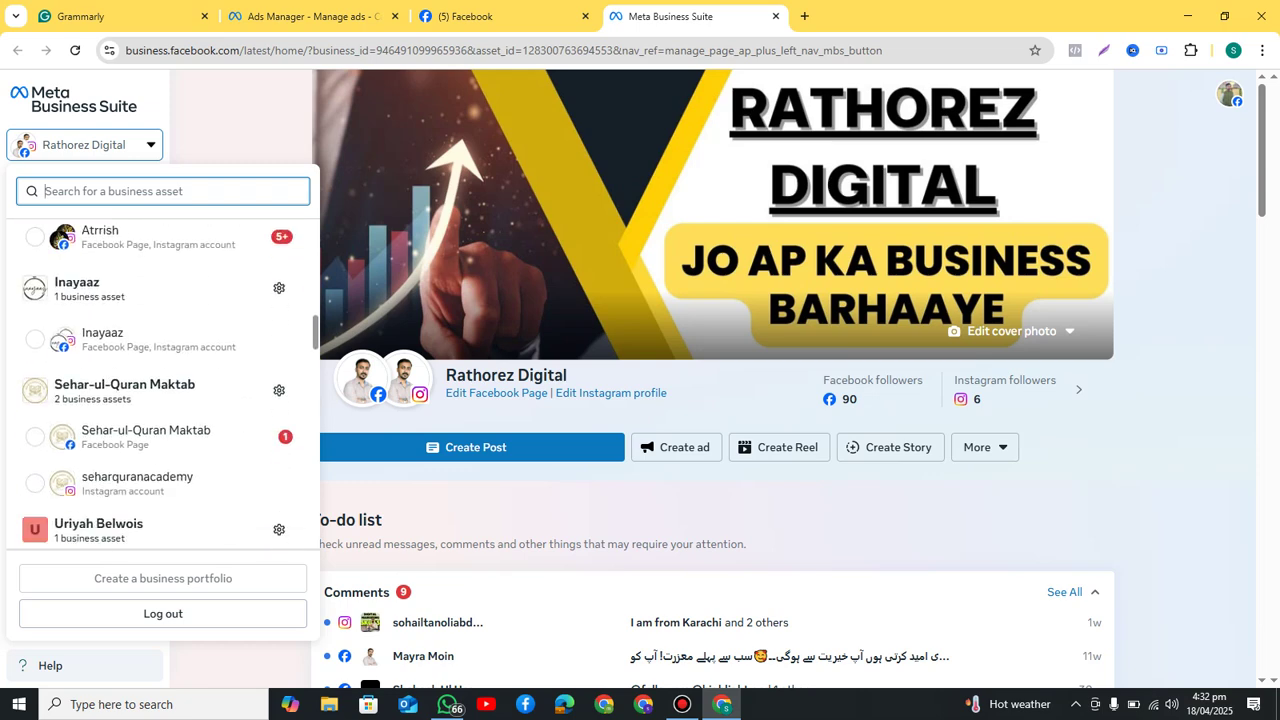
{"action": "scroll", "coordinate": [160, 380], "scroll_direction": "down", "scroll_amount": 6}
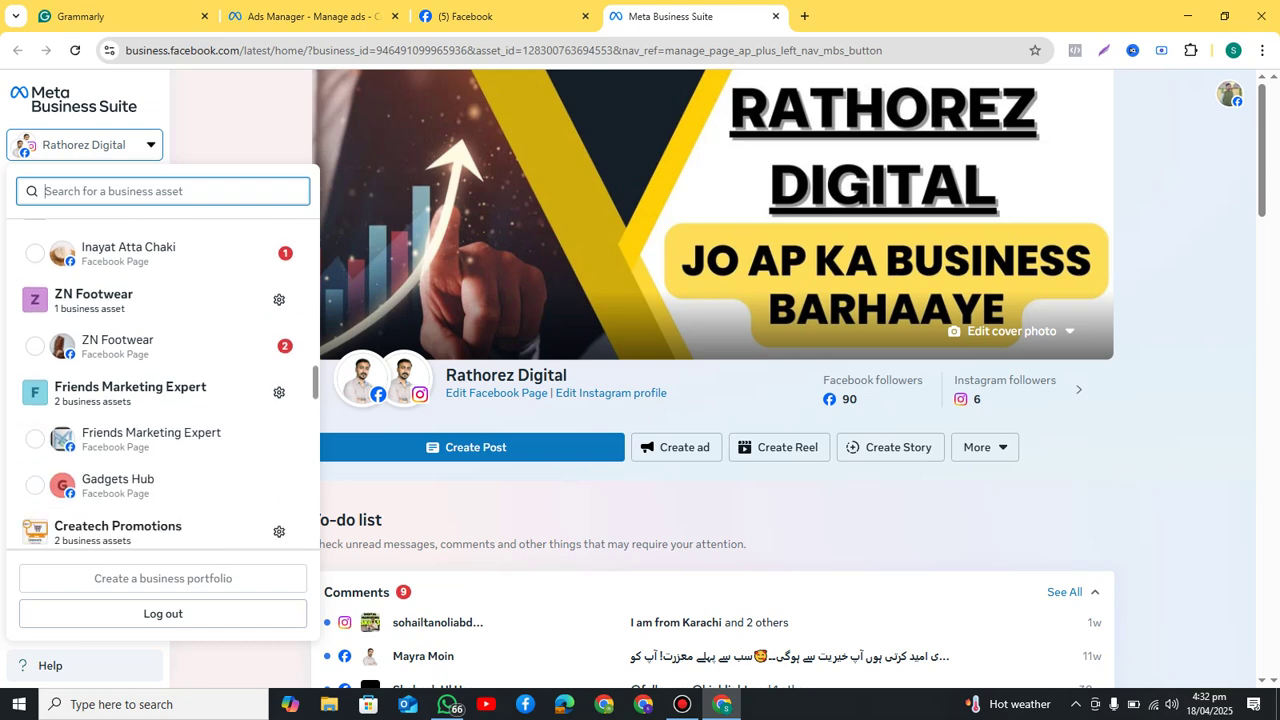
{"action": "scroll", "coordinate": [160, 380], "scroll_direction": "down", "scroll_amount": 4}
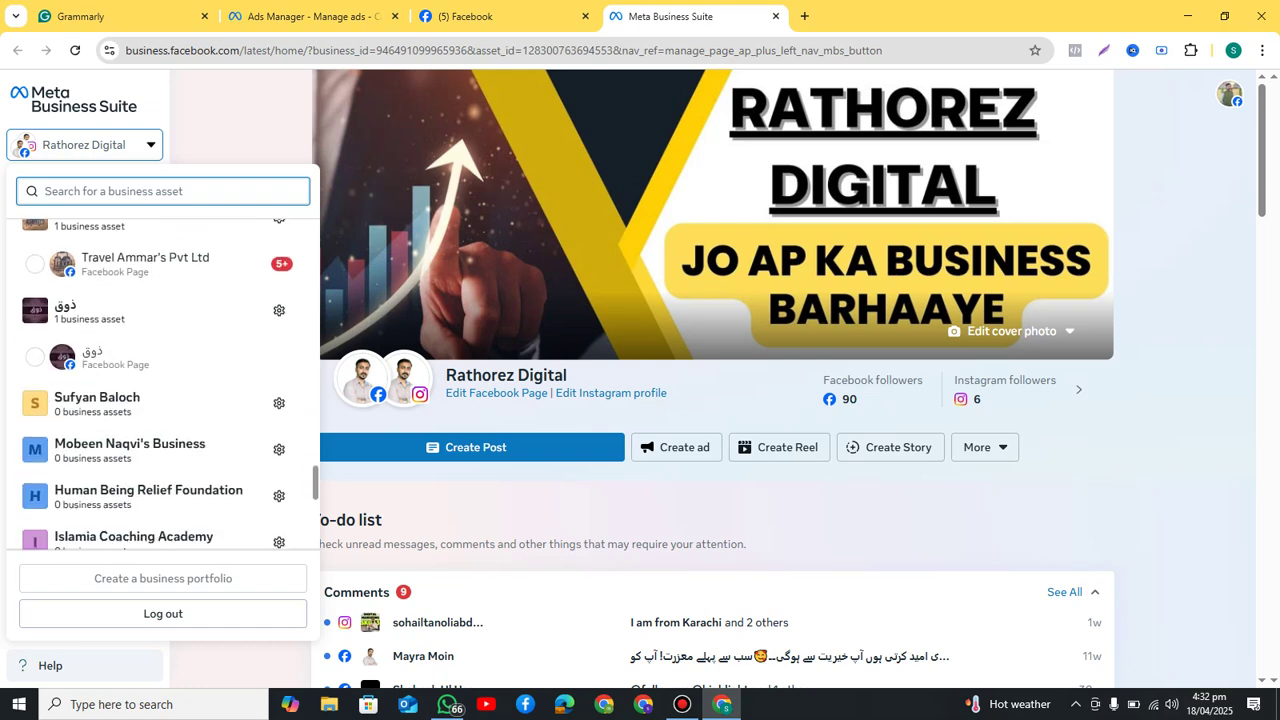
{"action": "scroll", "coordinate": [160, 380], "scroll_direction": "down", "scroll_amount": 5}
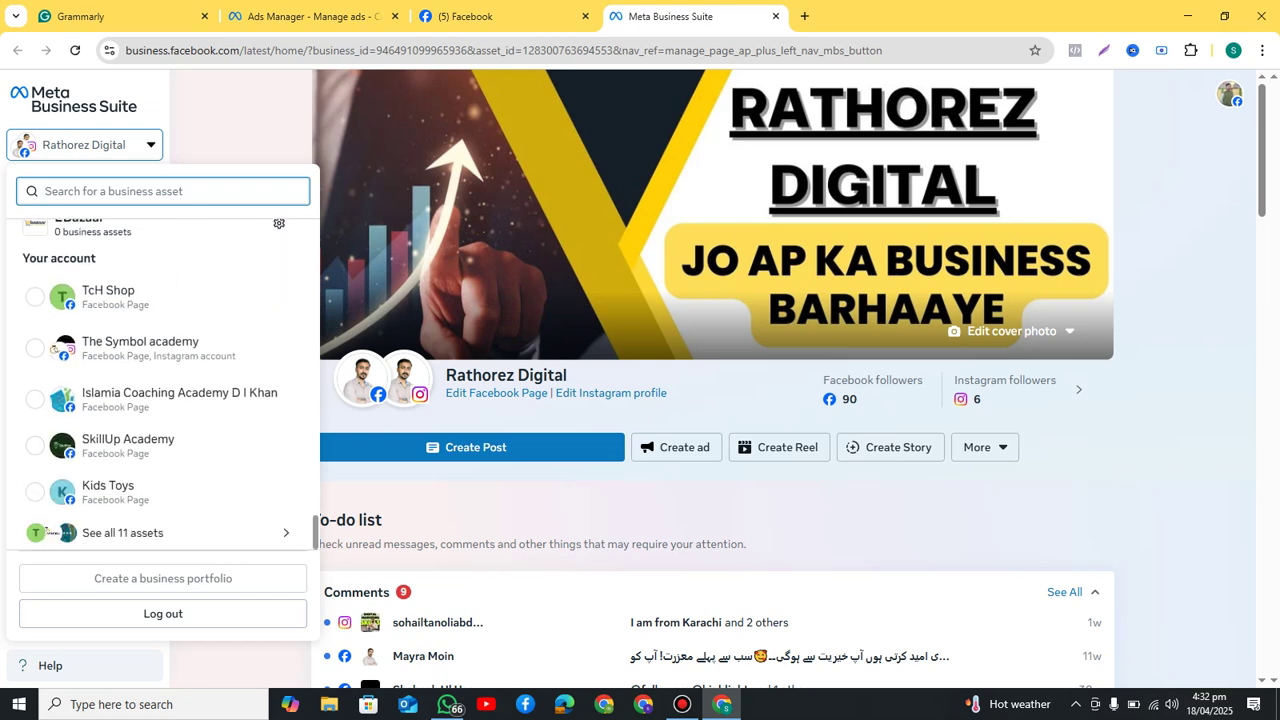
{"action": "scroll", "coordinate": [160, 385], "scroll_direction": "up", "scroll_amount": 10}
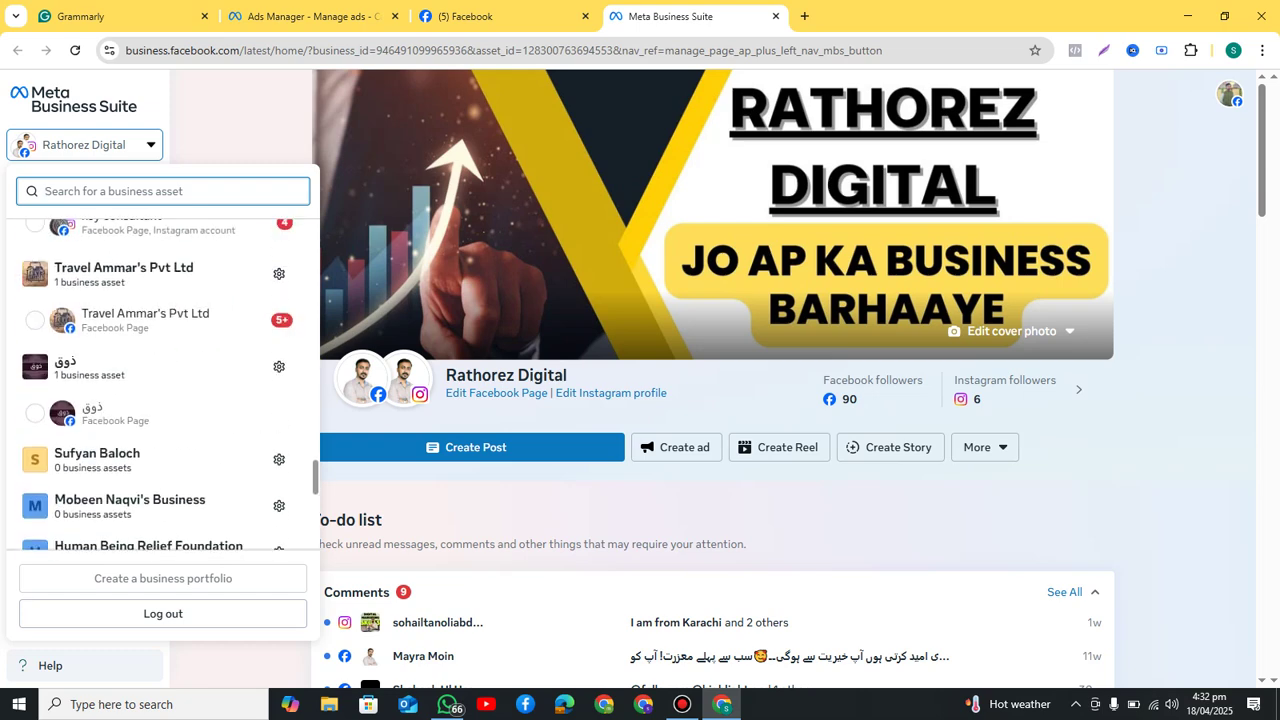
{"action": "scroll", "coordinate": [160, 385], "scroll_direction": "up", "scroll_amount": 5}
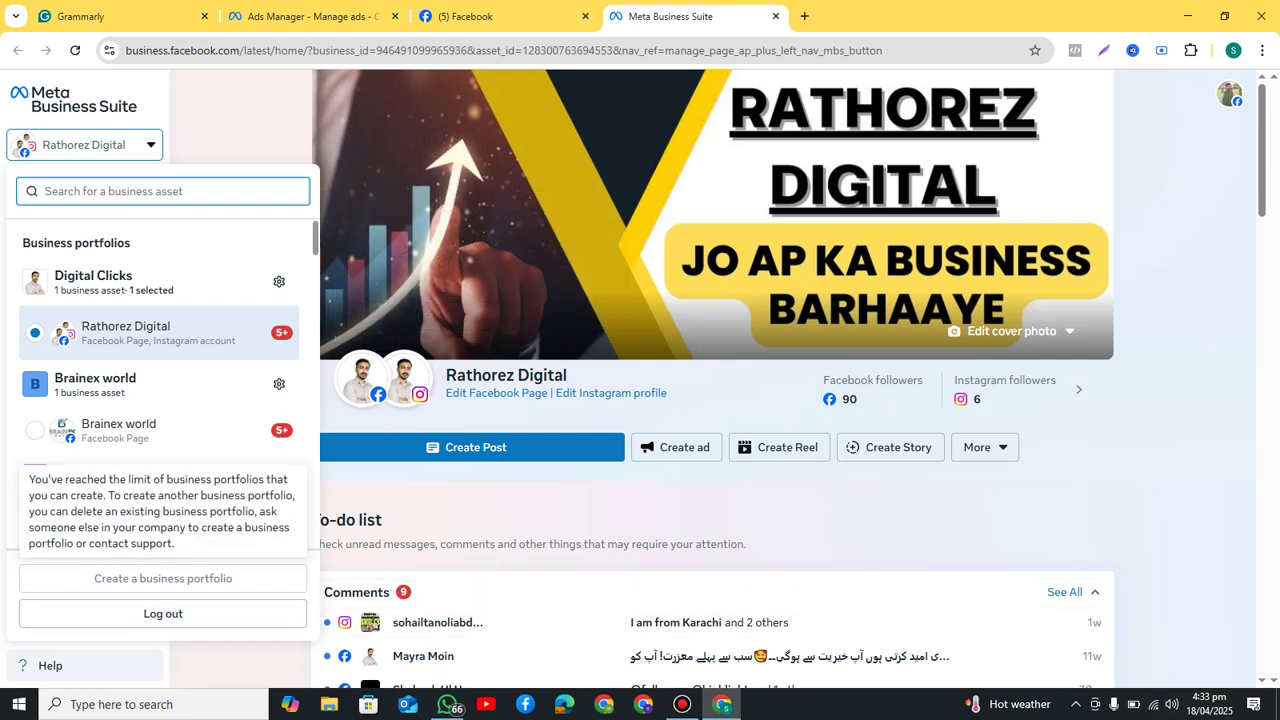
{"action": "key", "text": "ctrl+t"}
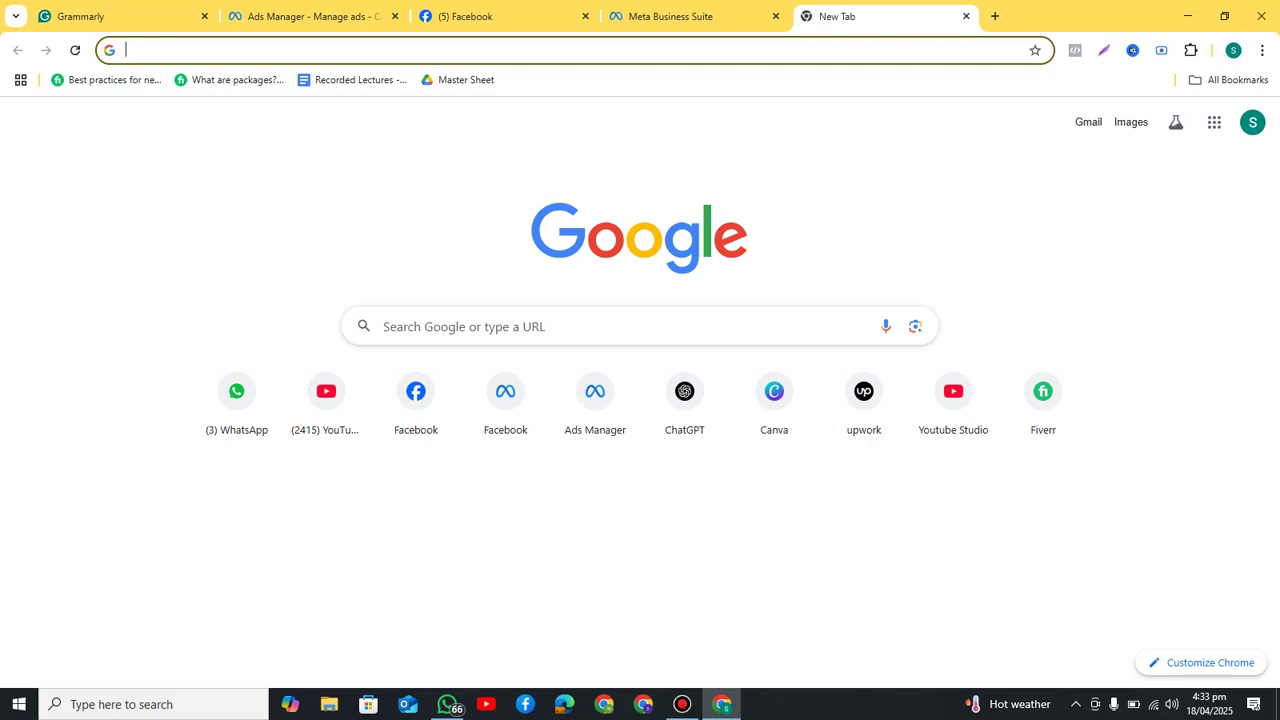
Search Google for 'business portfolio facebook', view the image results, then return to the notes.
{"action": "type", "text": "business po"}
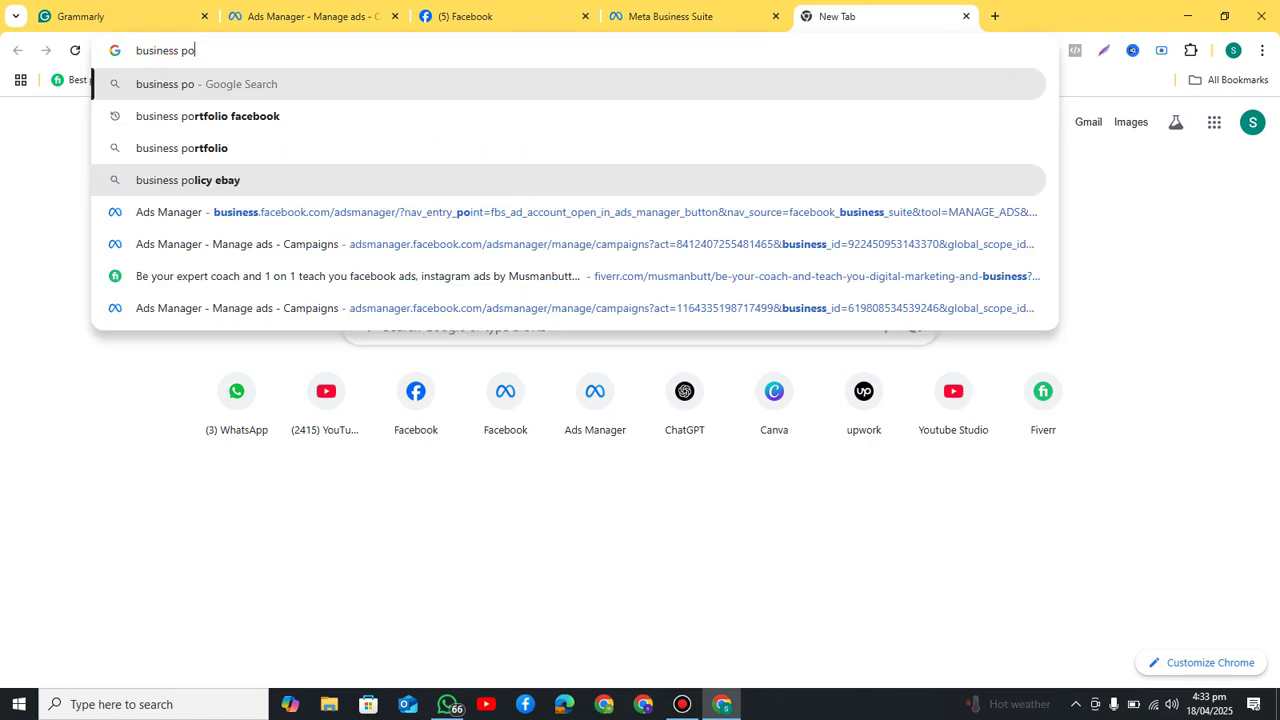
{"action": "key", "text": "Down"}
{"action": "key", "text": "Return"}
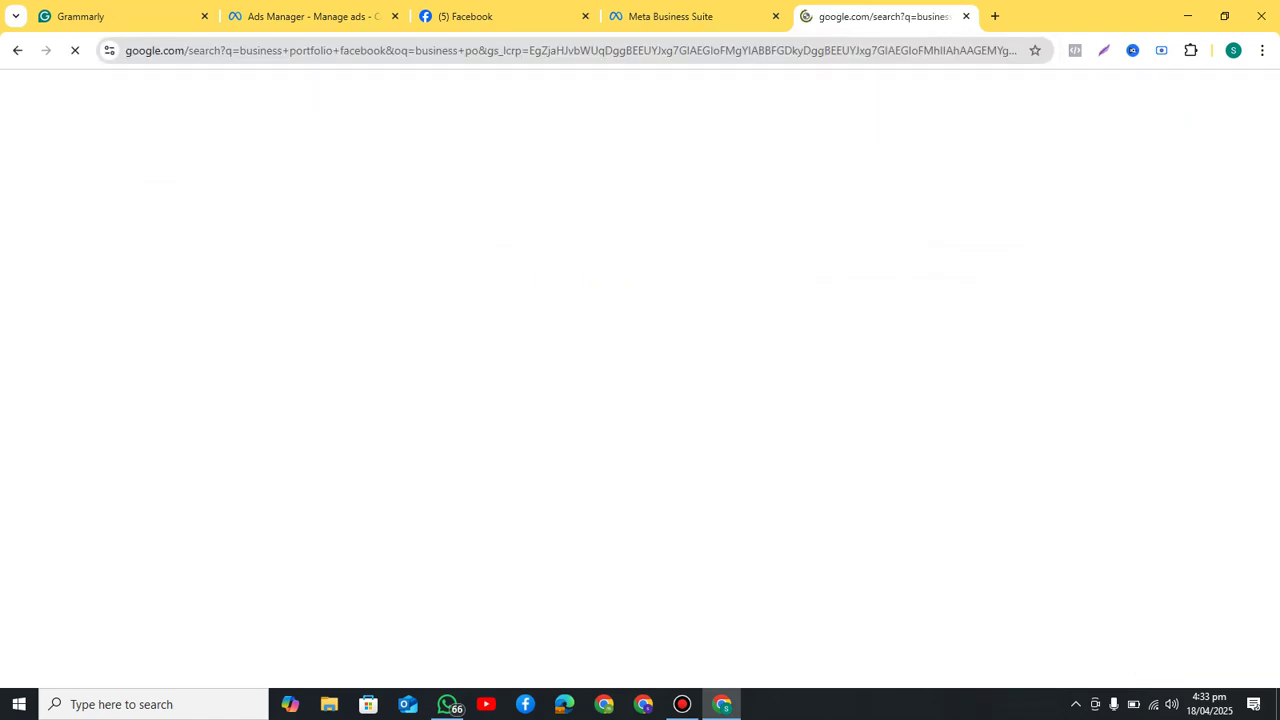
{"action": "left_click", "coordinate": [234, 159]}
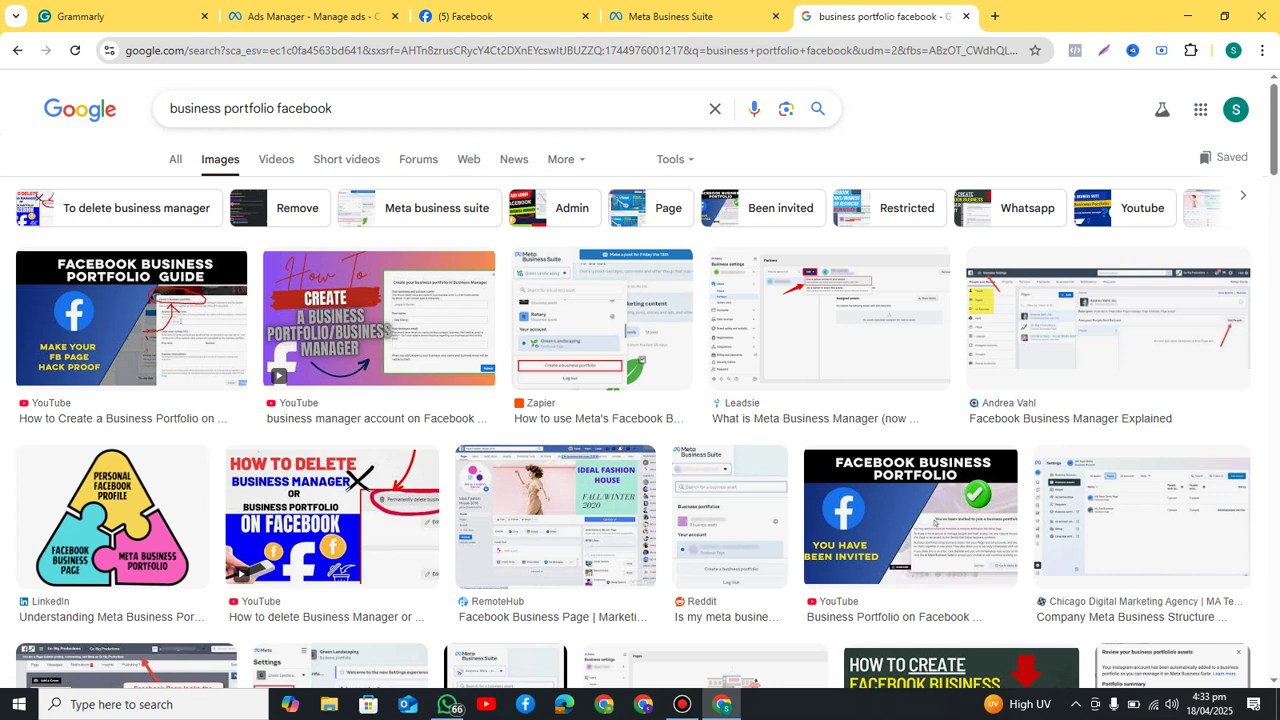
{"action": "key", "text": "ctrl+1"}
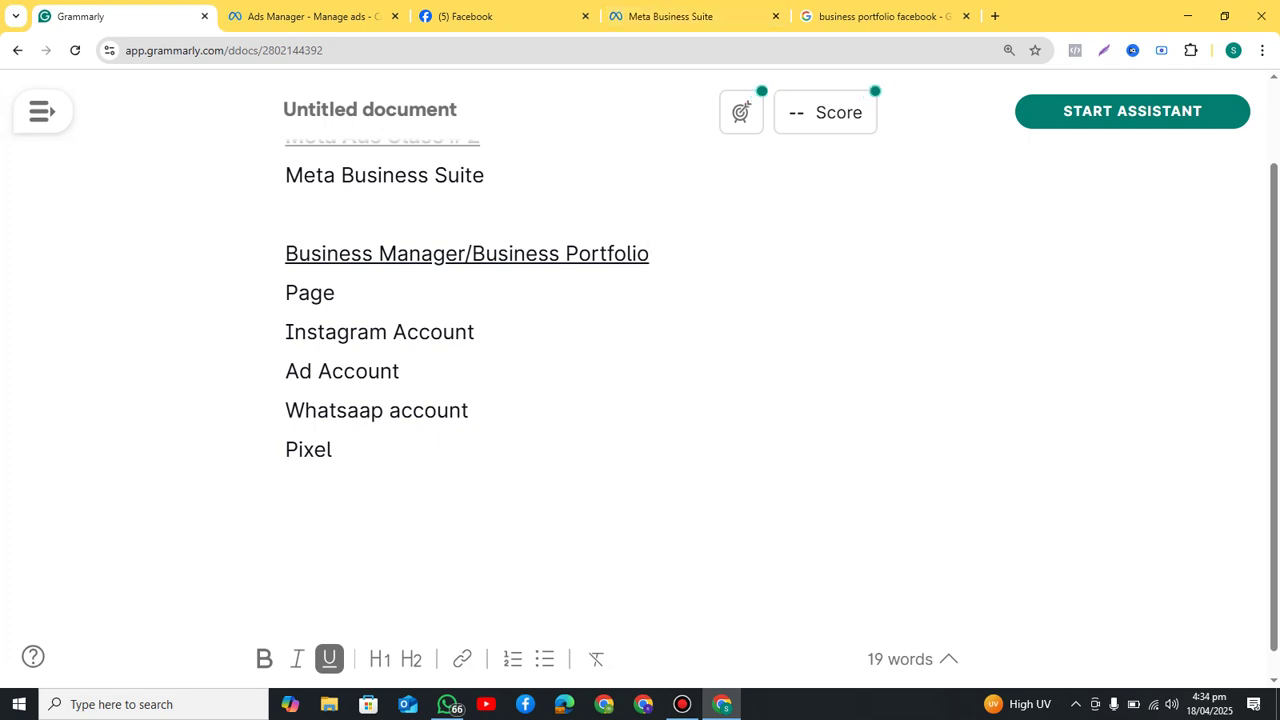
Preview the YouTube 'How to create a business portfolio' video in Google Images results.
{"action": "left_click", "coordinate": [880, 16]}
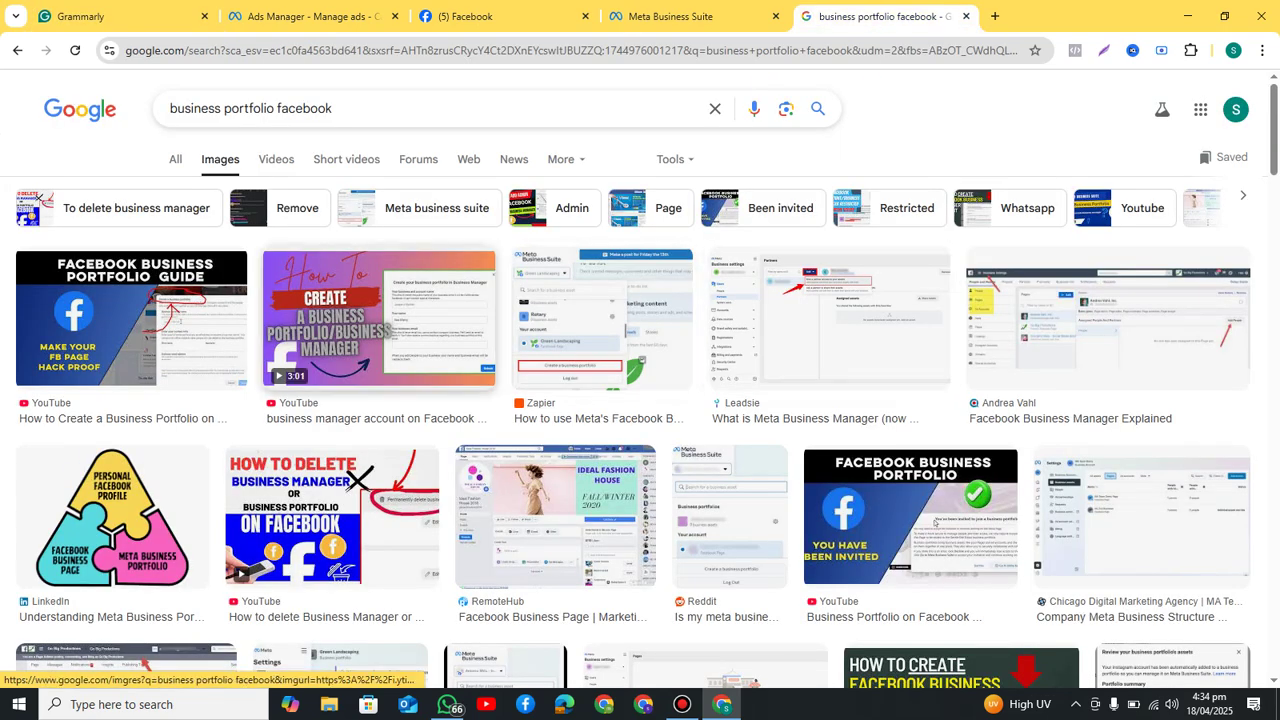
{"action": "left_click", "coordinate": [378, 318]}
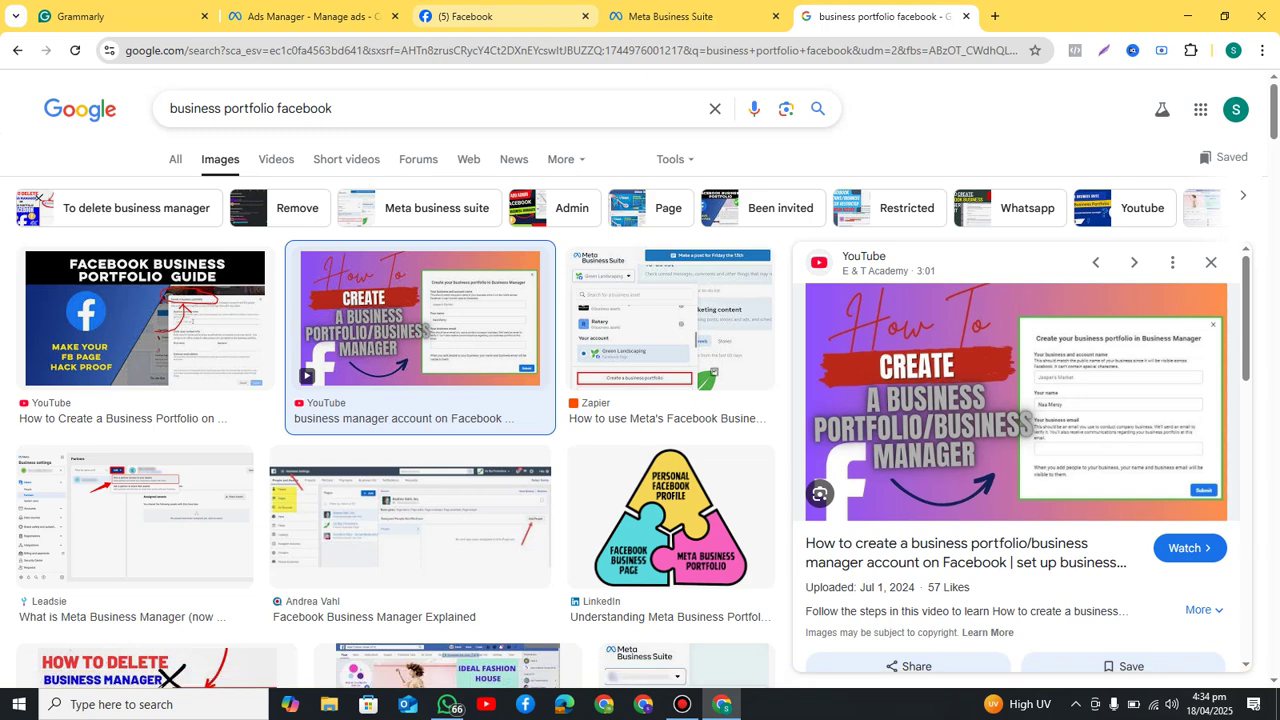
{"action": "key", "text": "ctrl+shift+Tab"}
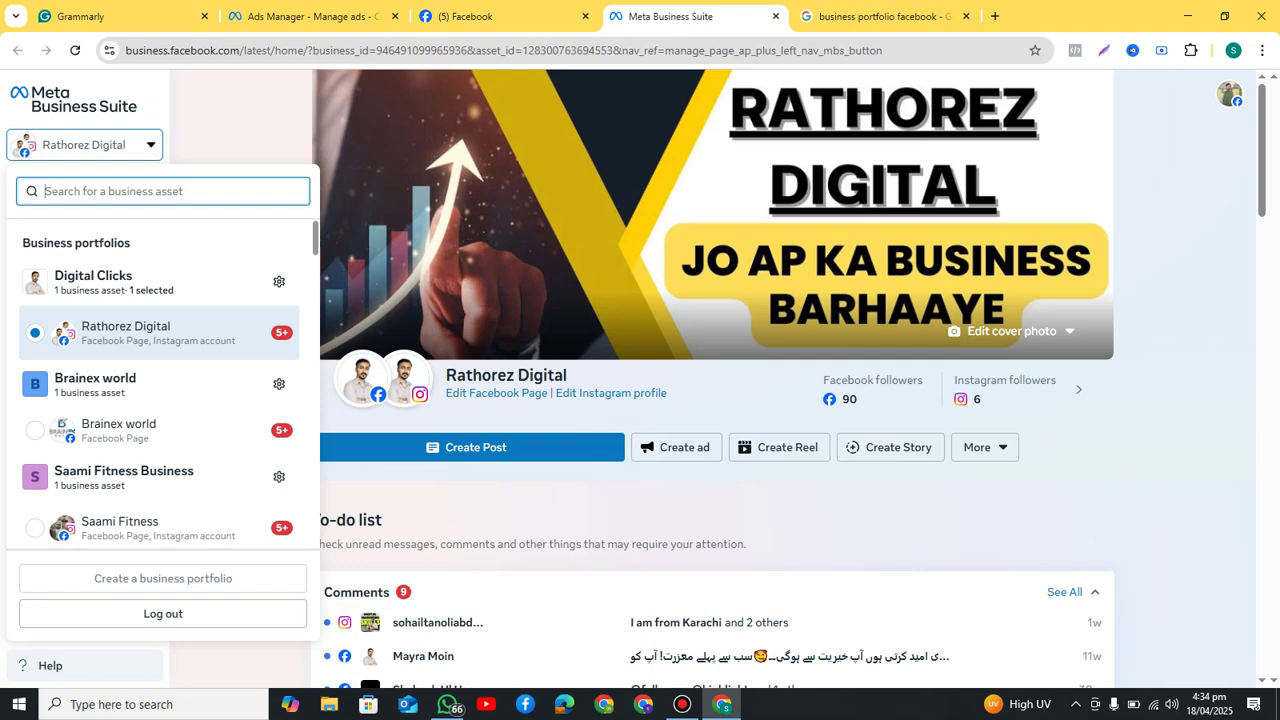
{"action": "left_click", "coordinate": [880, 16]}
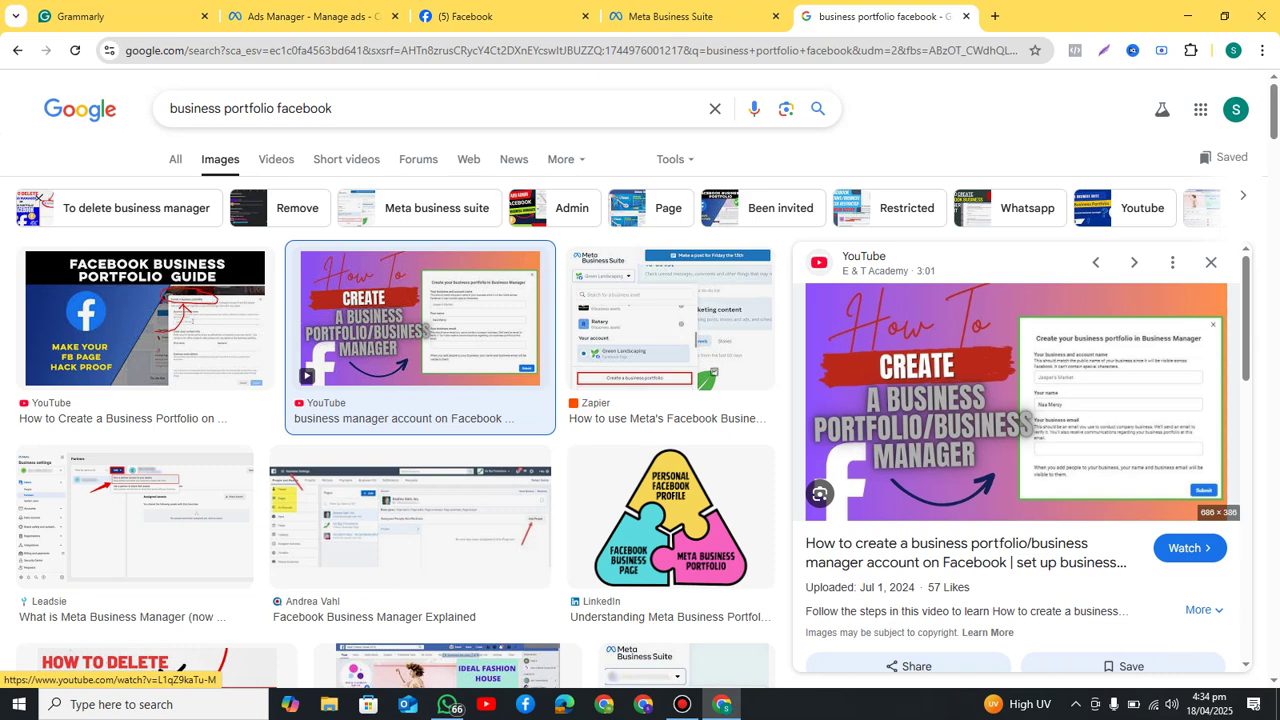
Return to the Meta Business Suite list showing Digital Clicks, Brainex world and Saami Fitness.
{"action": "left_click", "coordinate": [670, 16]}
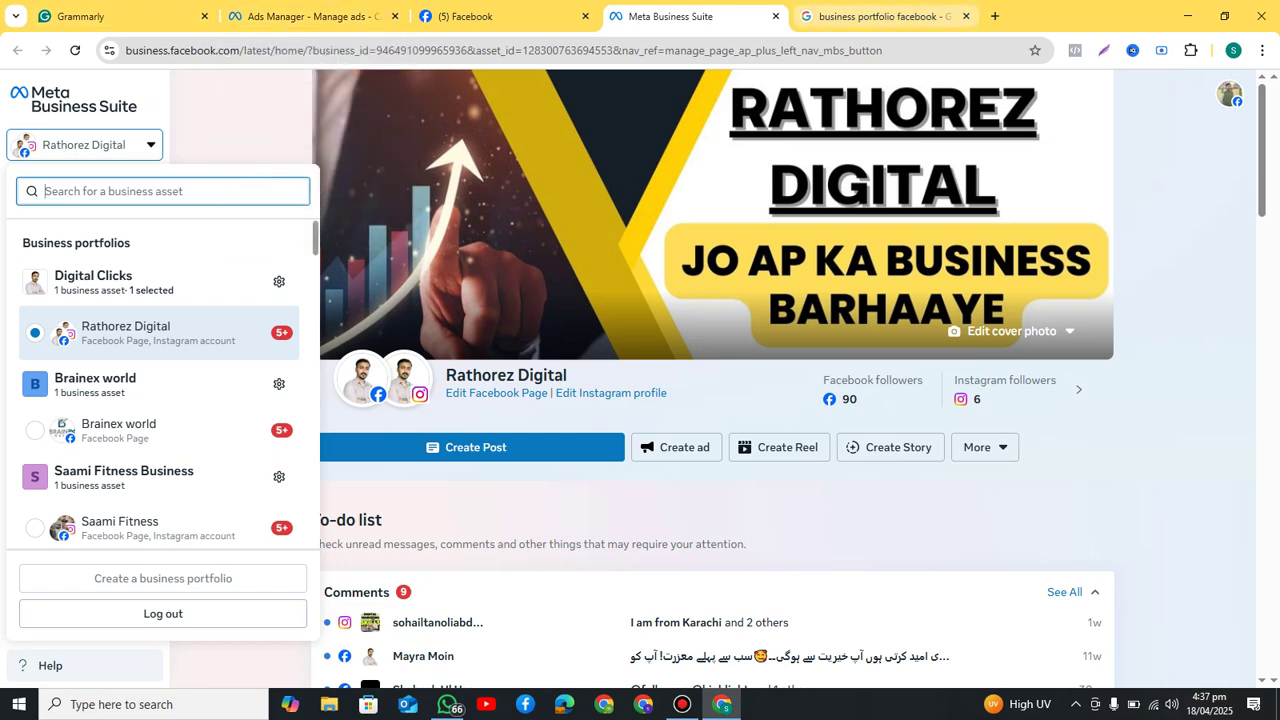
{"action": "left_click", "coordinate": [880, 16]}
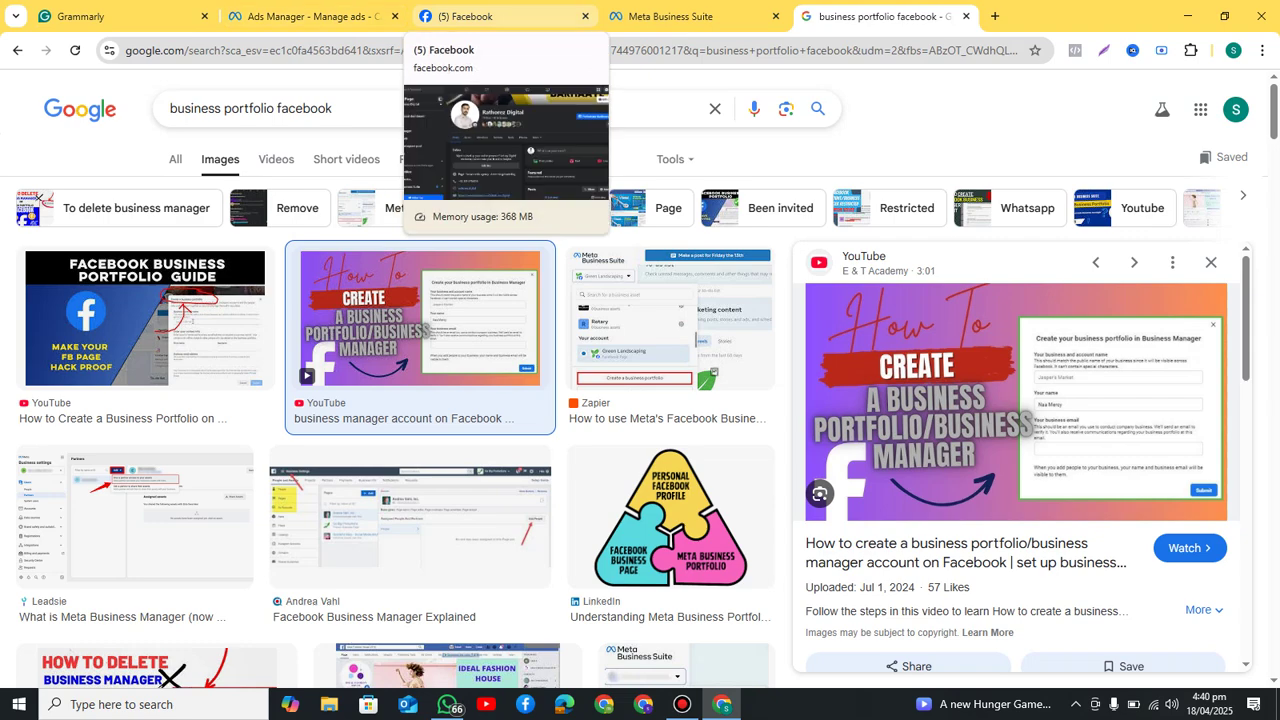
{"action": "left_click", "coordinate": [670, 16]}
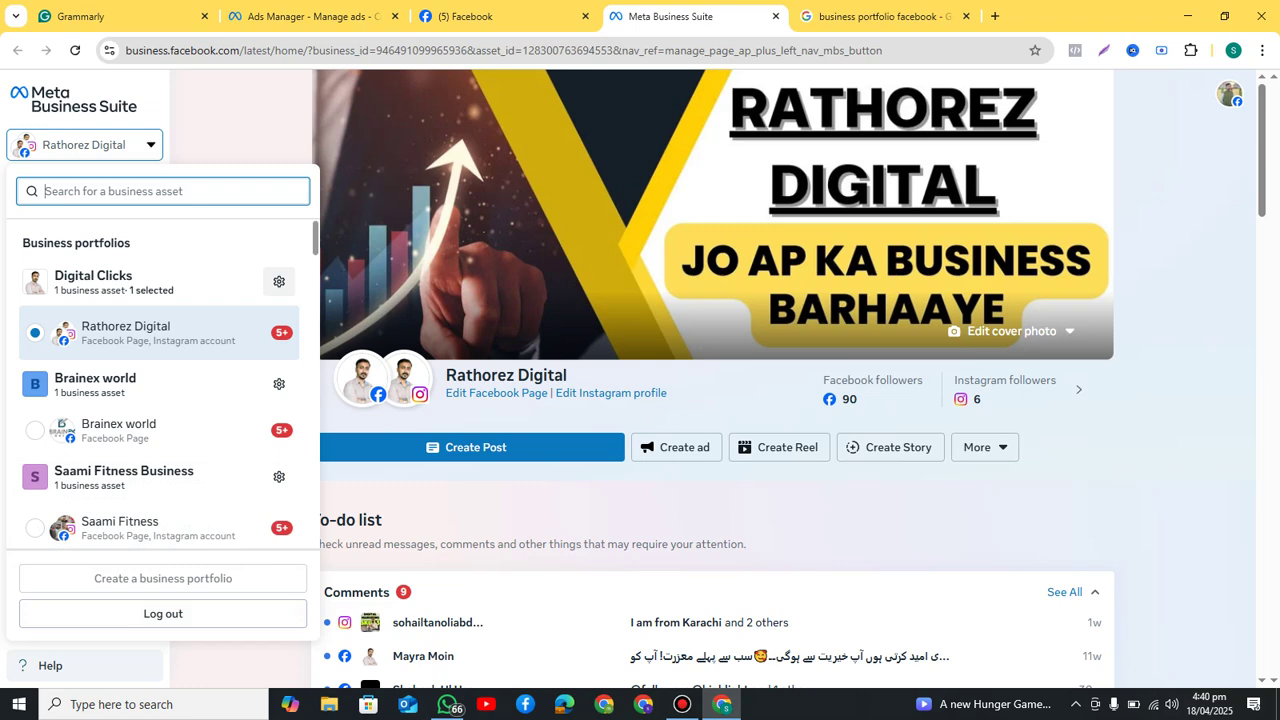
Use the business portfolio switcher to open Digital Clicks settings, reaching the two-factor code prompt.
{"action": "key", "text": "Escape"}
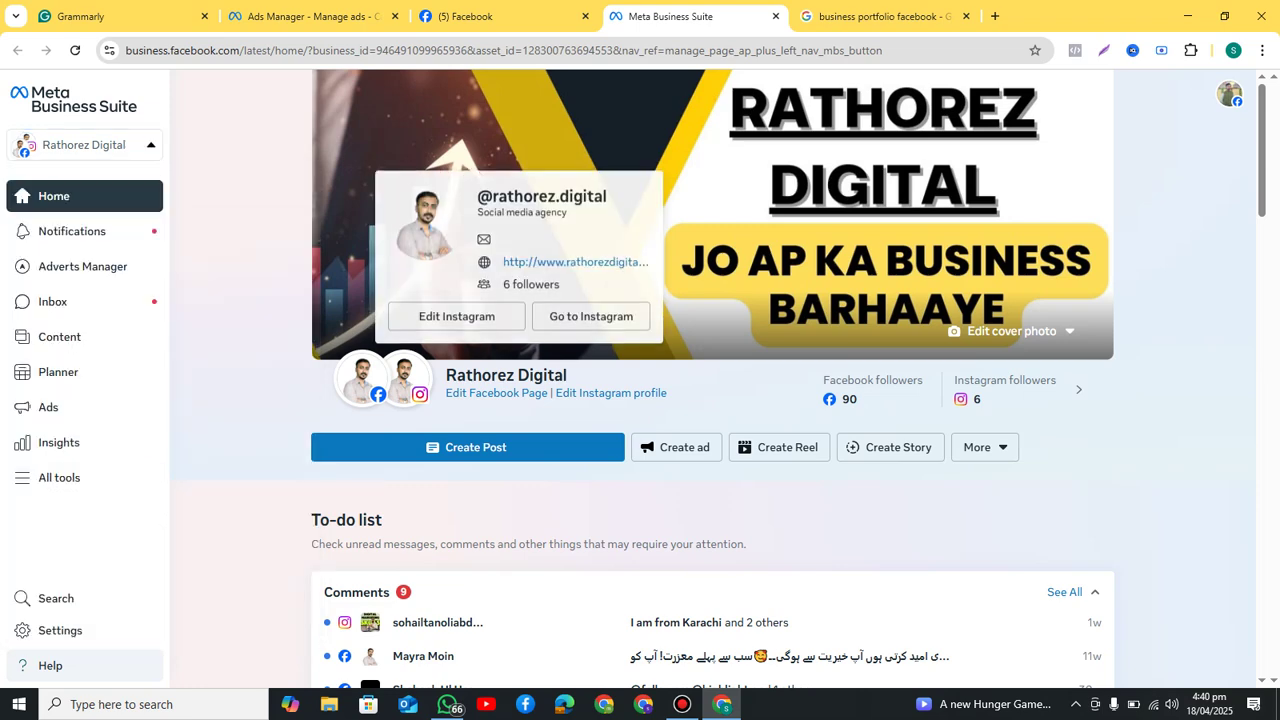
{"action": "left_click", "coordinate": [85, 145]}
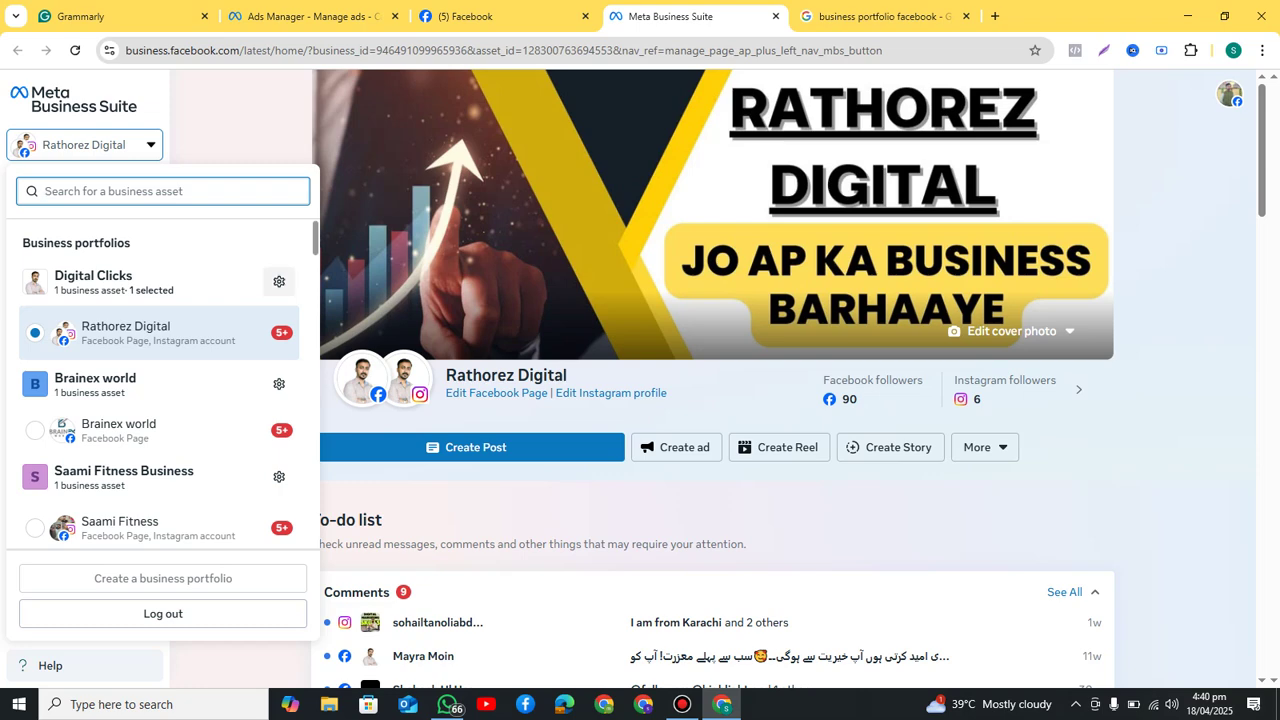
{"action": "key", "text": "Escape"}
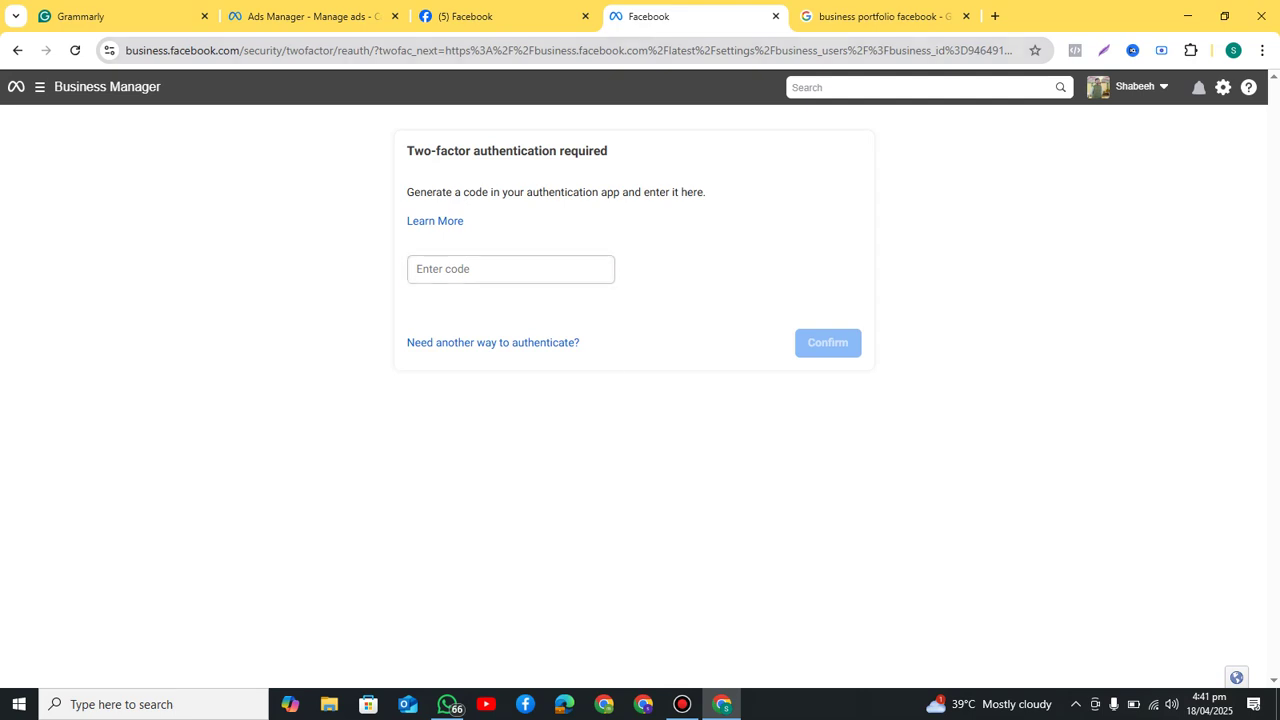
Enter the authenticator app code to unlock Digital Clicks' People settings.
{"action": "left_click", "coordinate": [512, 270]}
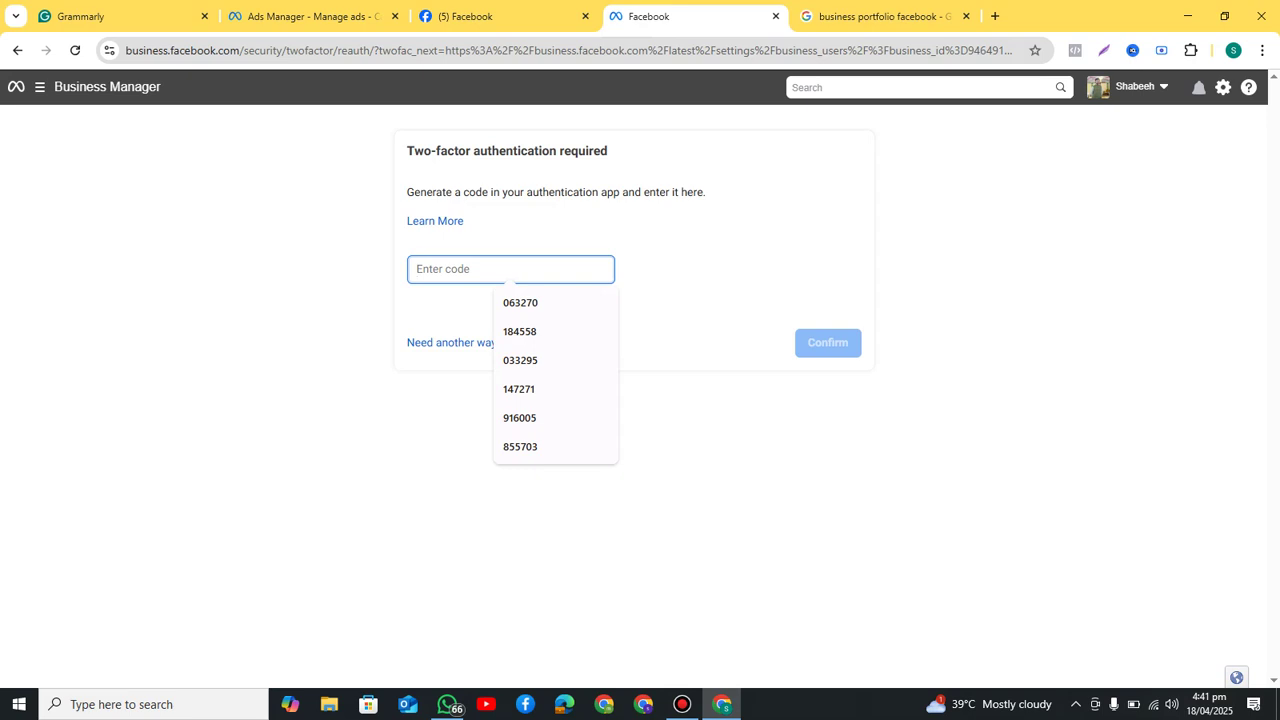
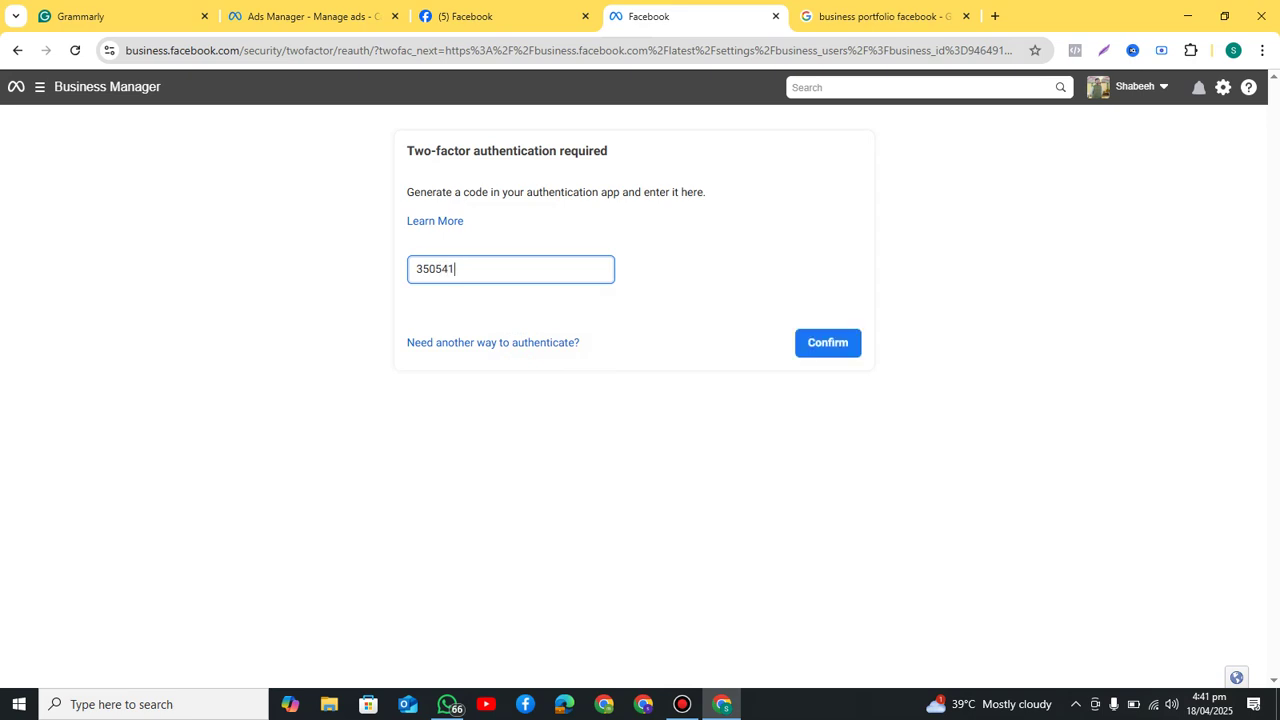
{"action": "key", "text": "Return"}
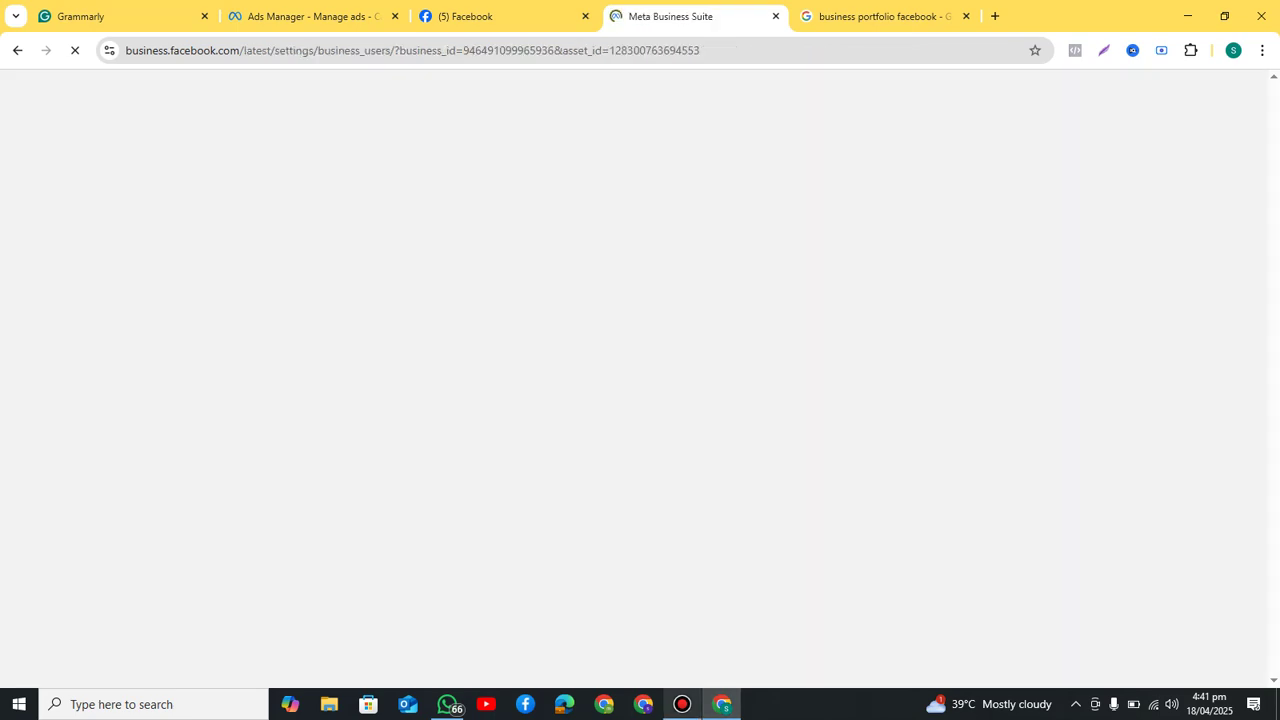
{"action": "left_click", "coordinate": [682, 704]}
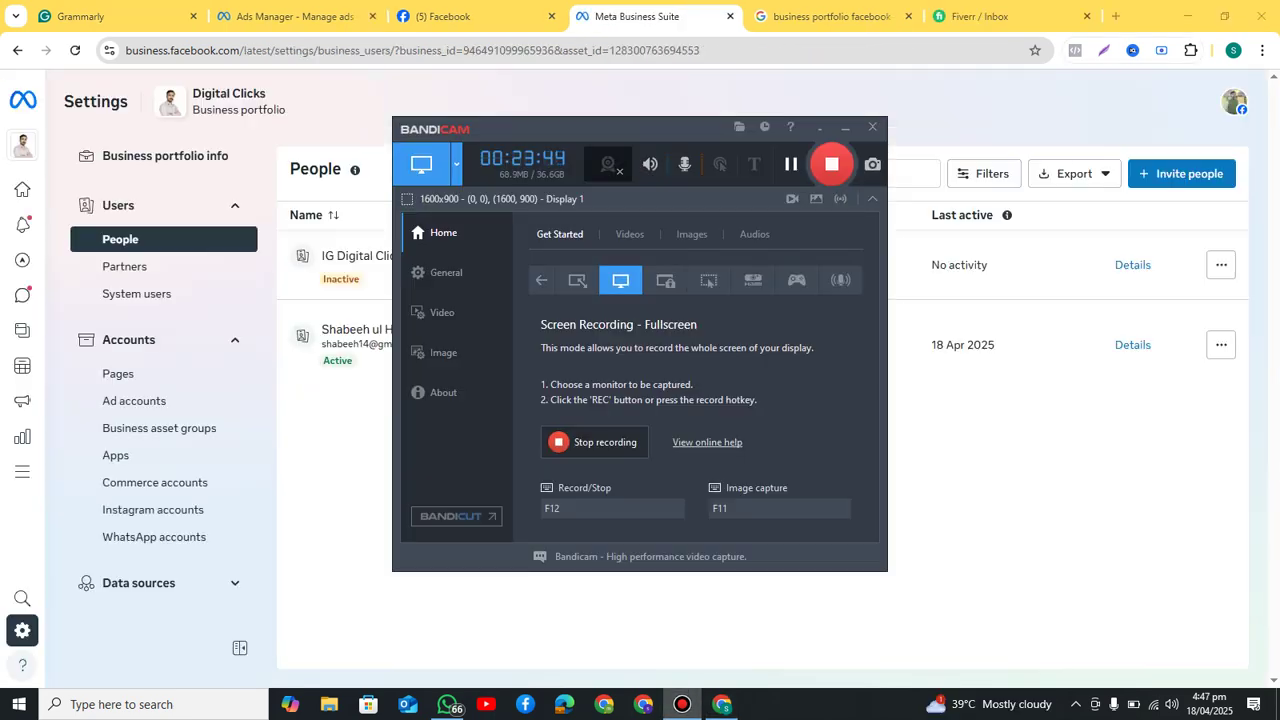
{"action": "left_click", "coordinate": [845, 127]}
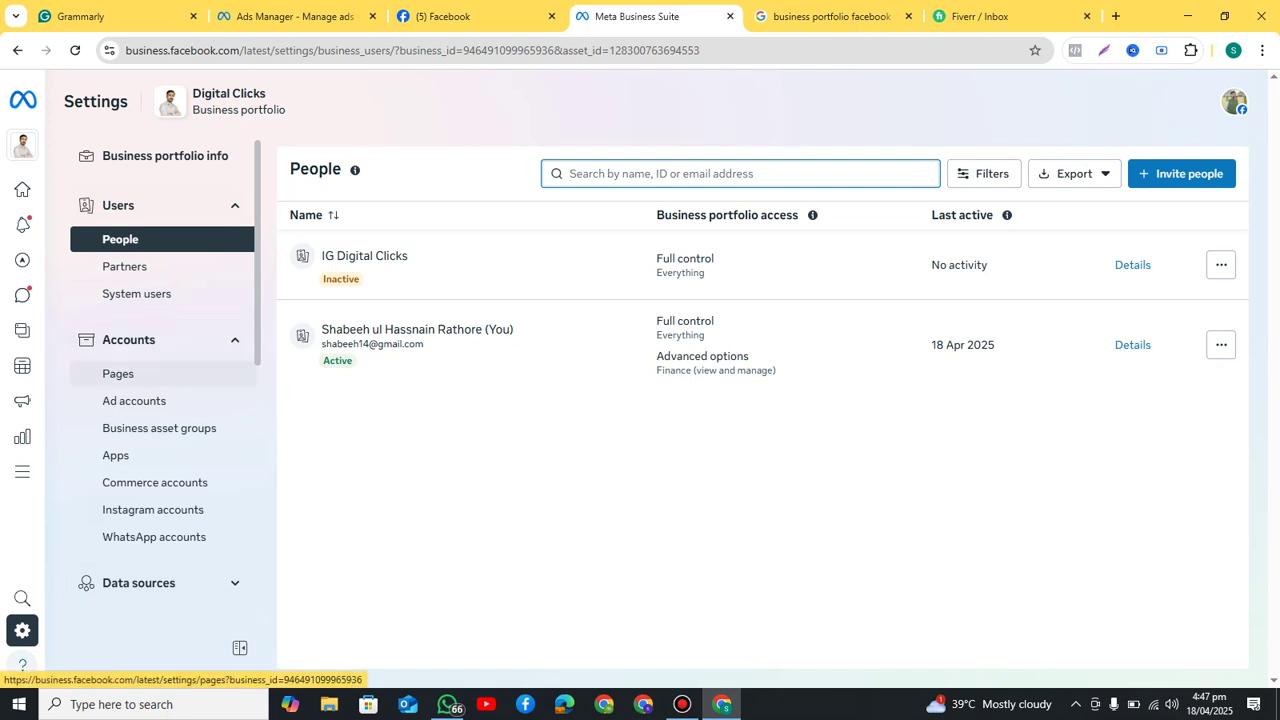
Open Digital Clicks' Accounts > Pages list and show the Add Page options.
{"action": "left_click", "coordinate": [118, 373]}
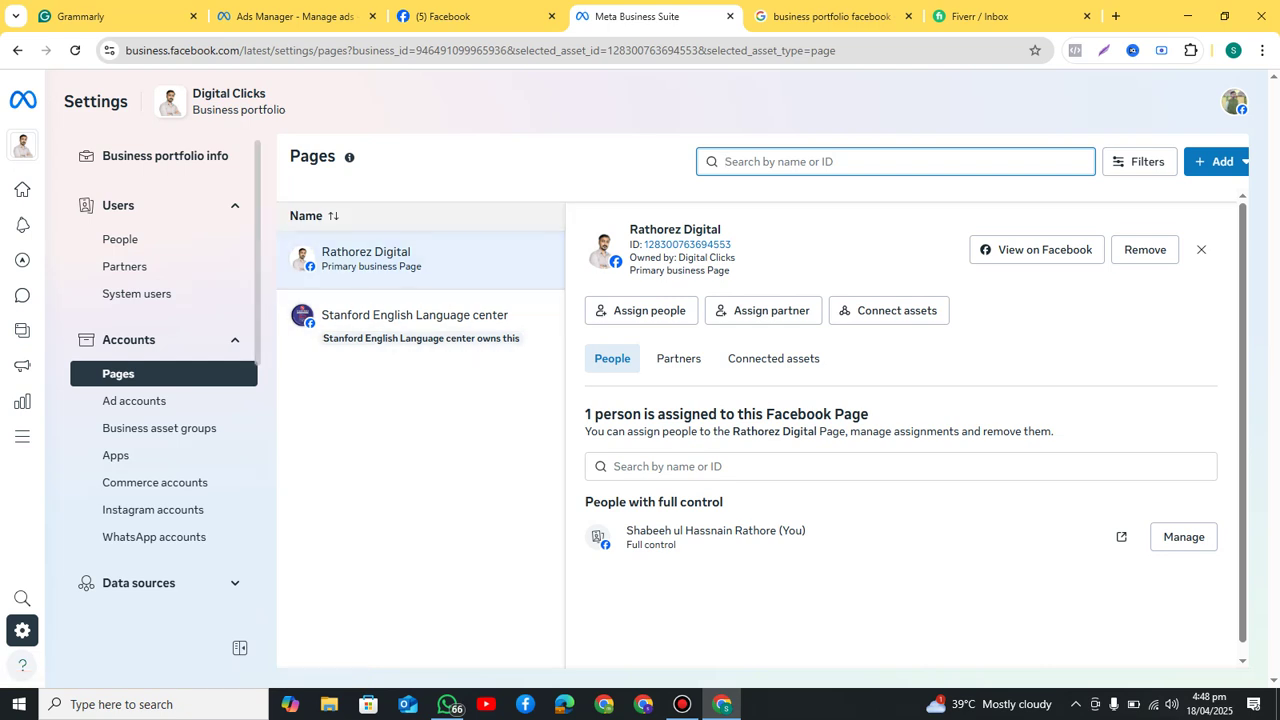
{"action": "left_click", "coordinate": [1216, 161]}
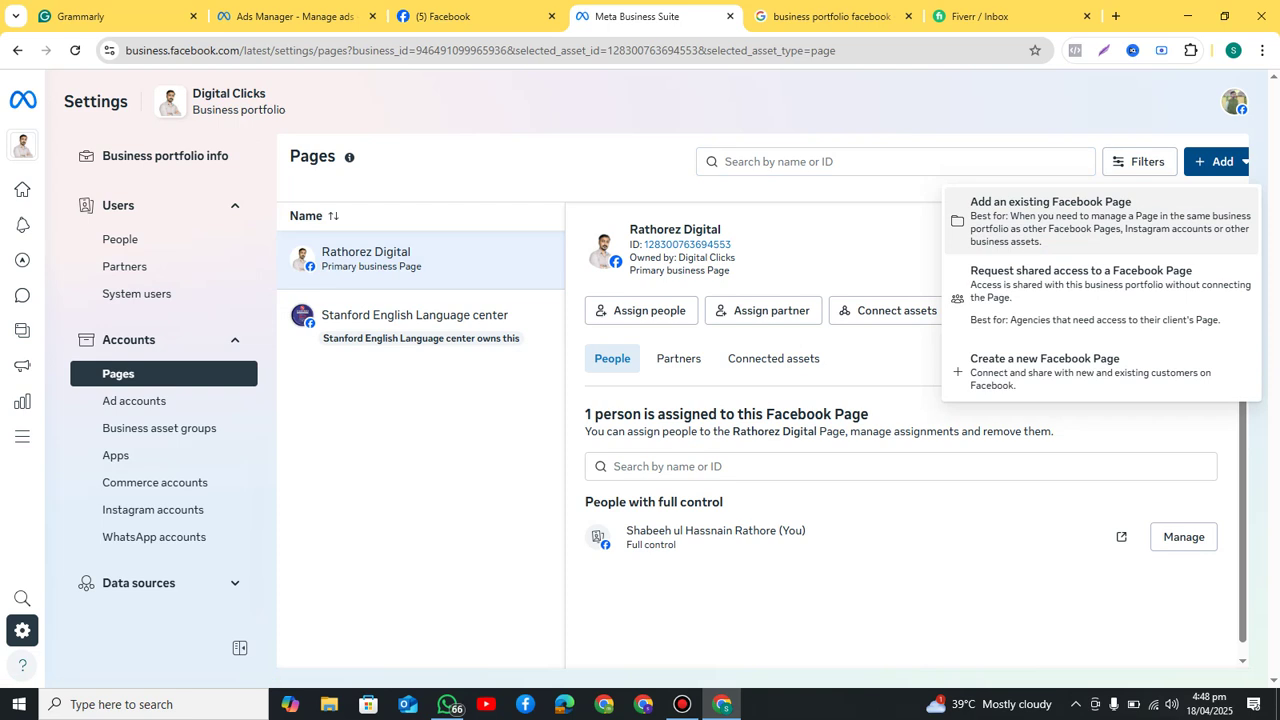
Choose 'Add an existing Facebook Page' from the Add menu.
{"action": "key", "text": "Return"}
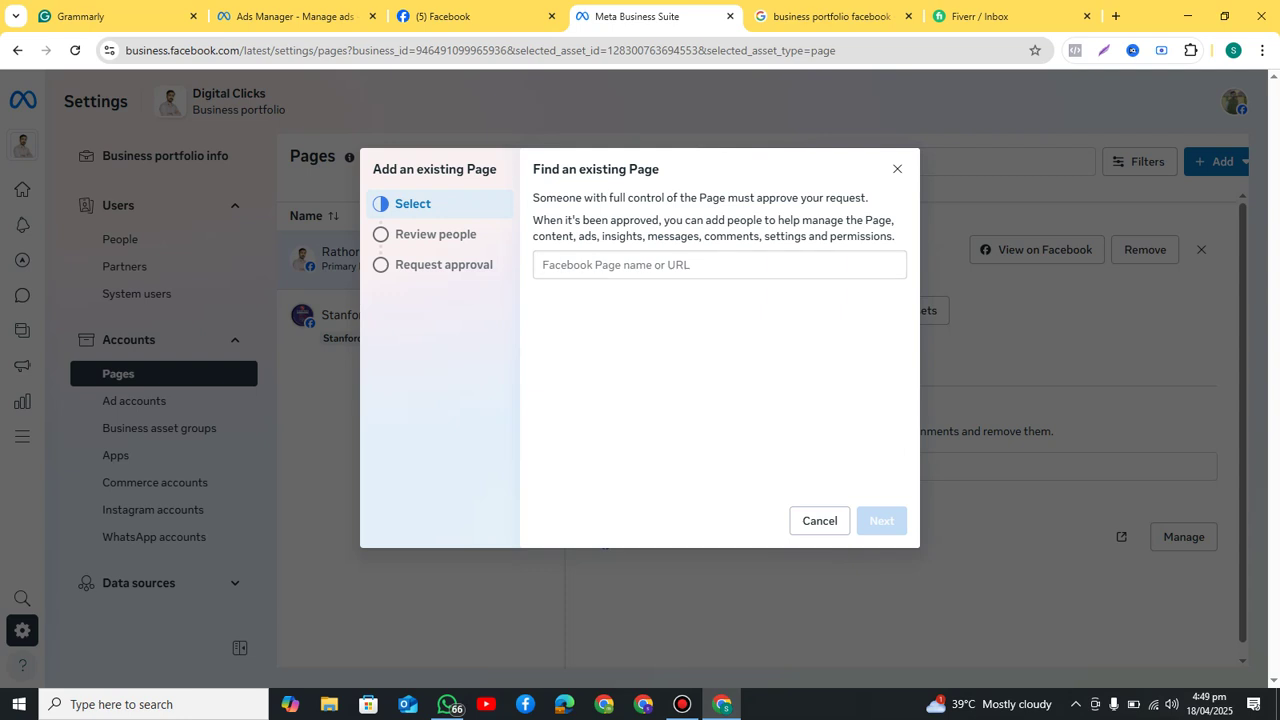
Search Google for 'url meaning' in a new browser tab.
{"action": "left_click", "coordinate": [1115, 16]}
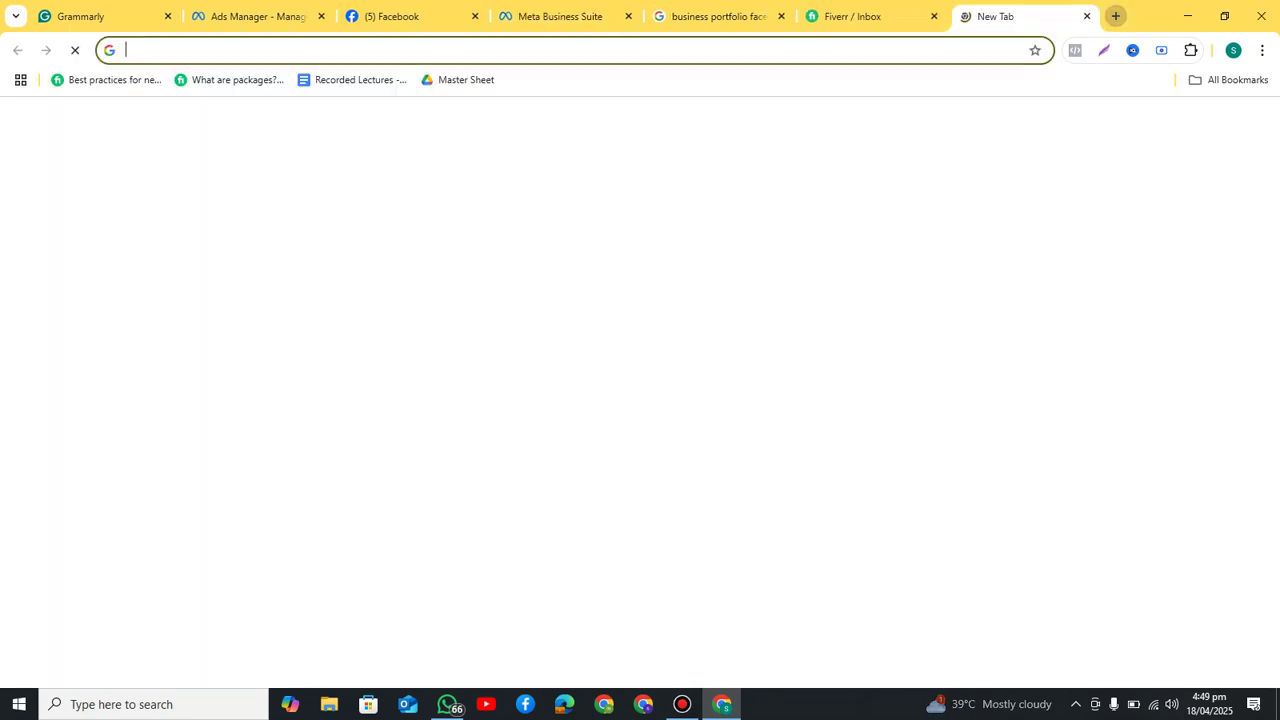
{"action": "type", "text": "url"}
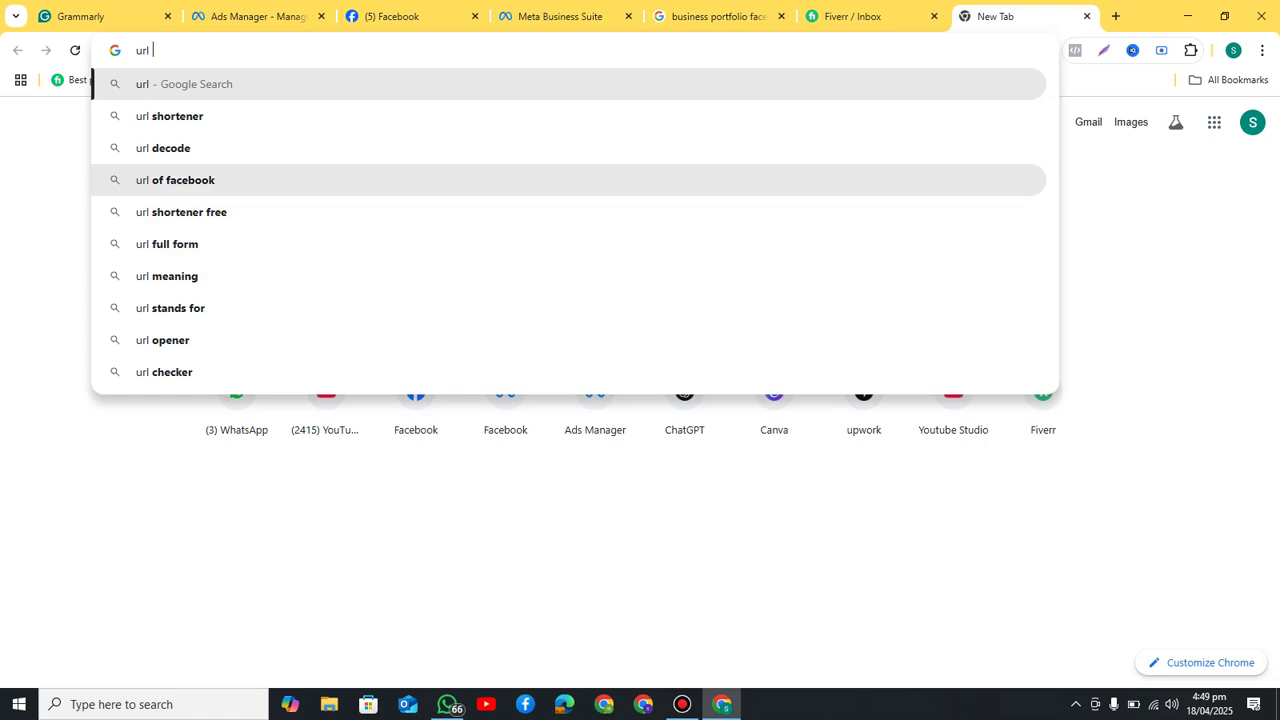
{"action": "left_click", "coordinate": [170, 276]}
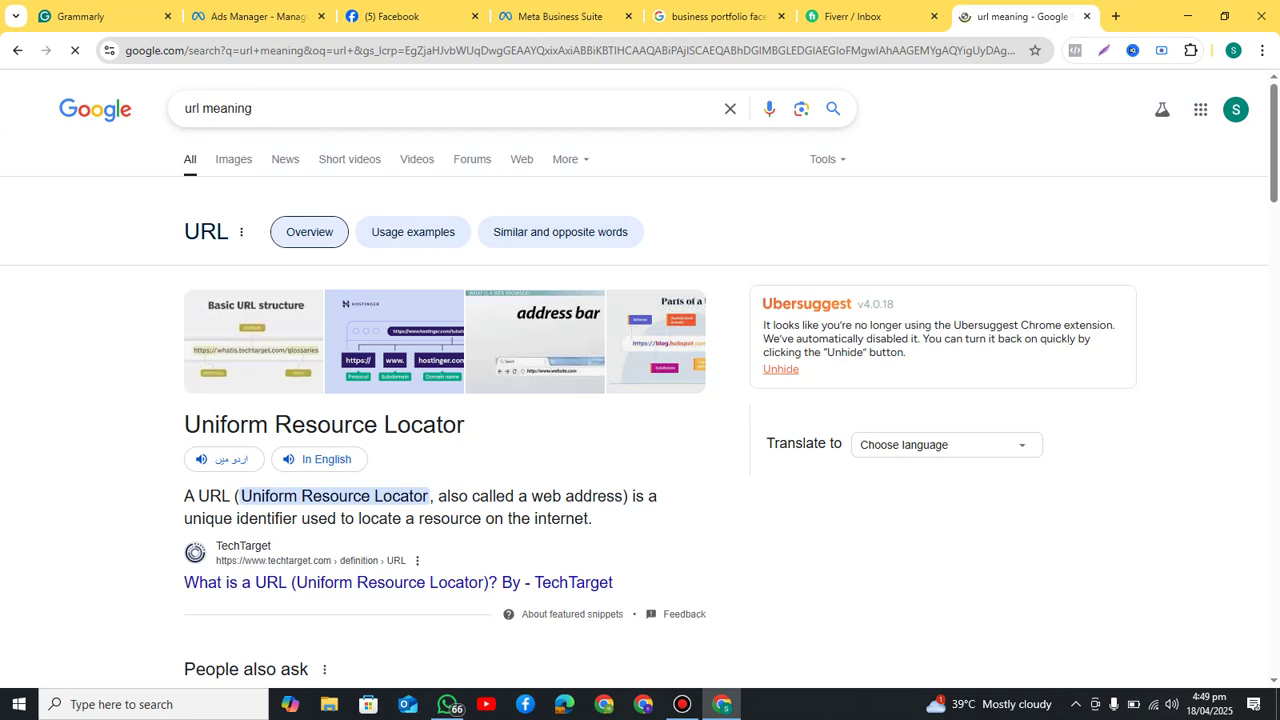
{"action": "key", "text": "ctrl+l"}
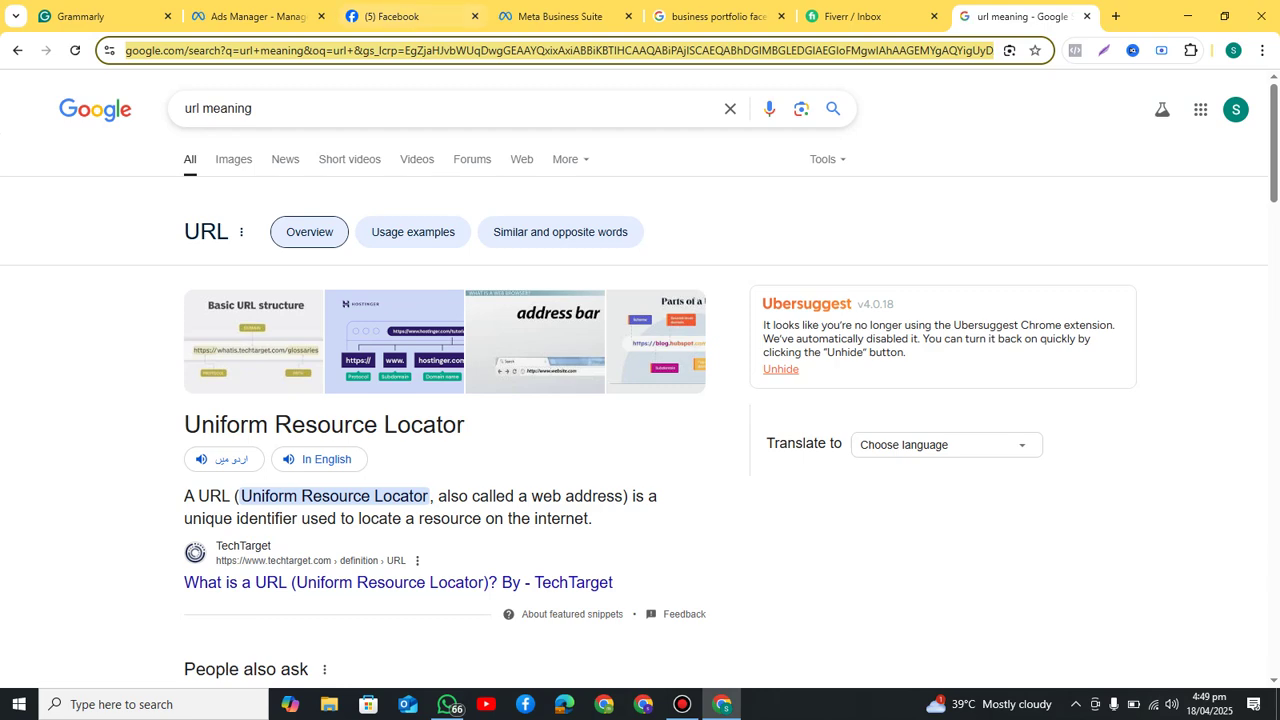
{"action": "key", "text": "ctrl+3"}
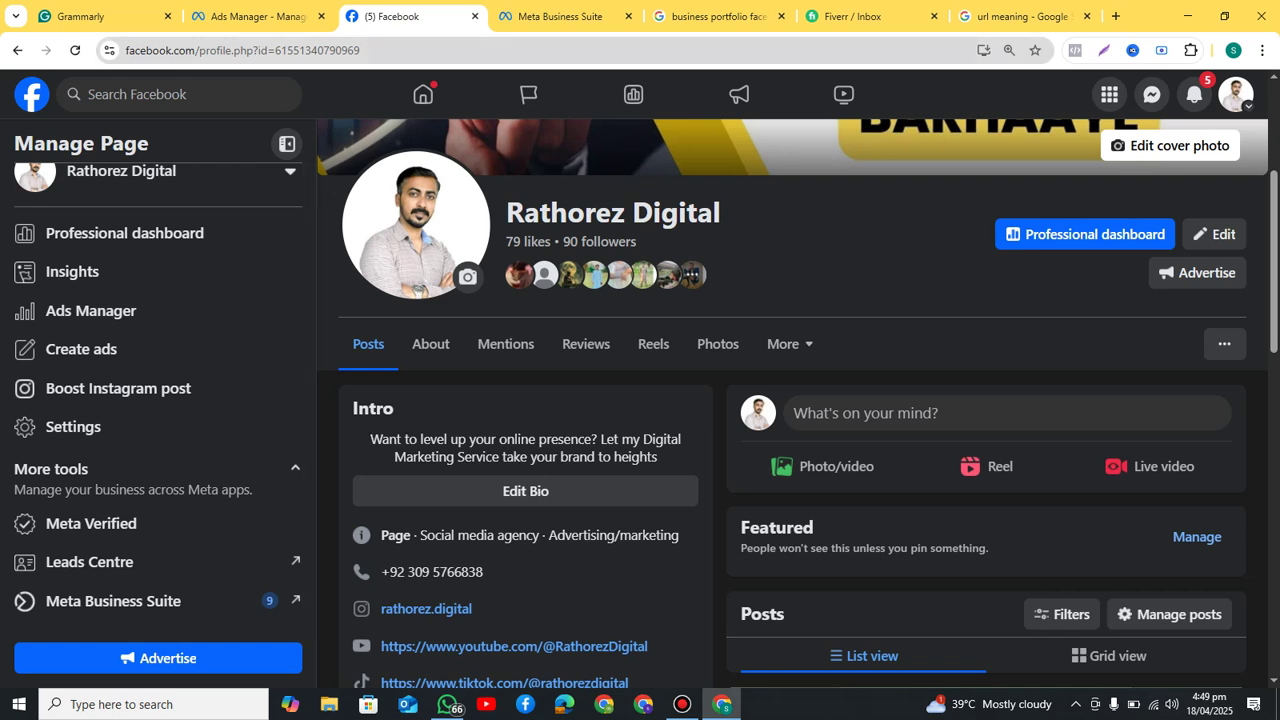
Copy the Rathorez Digital page URL and go back to the Add an existing Page dialog.
{"action": "key", "text": "ctrl+l"}
{"action": "key", "text": "ctrl+c"}
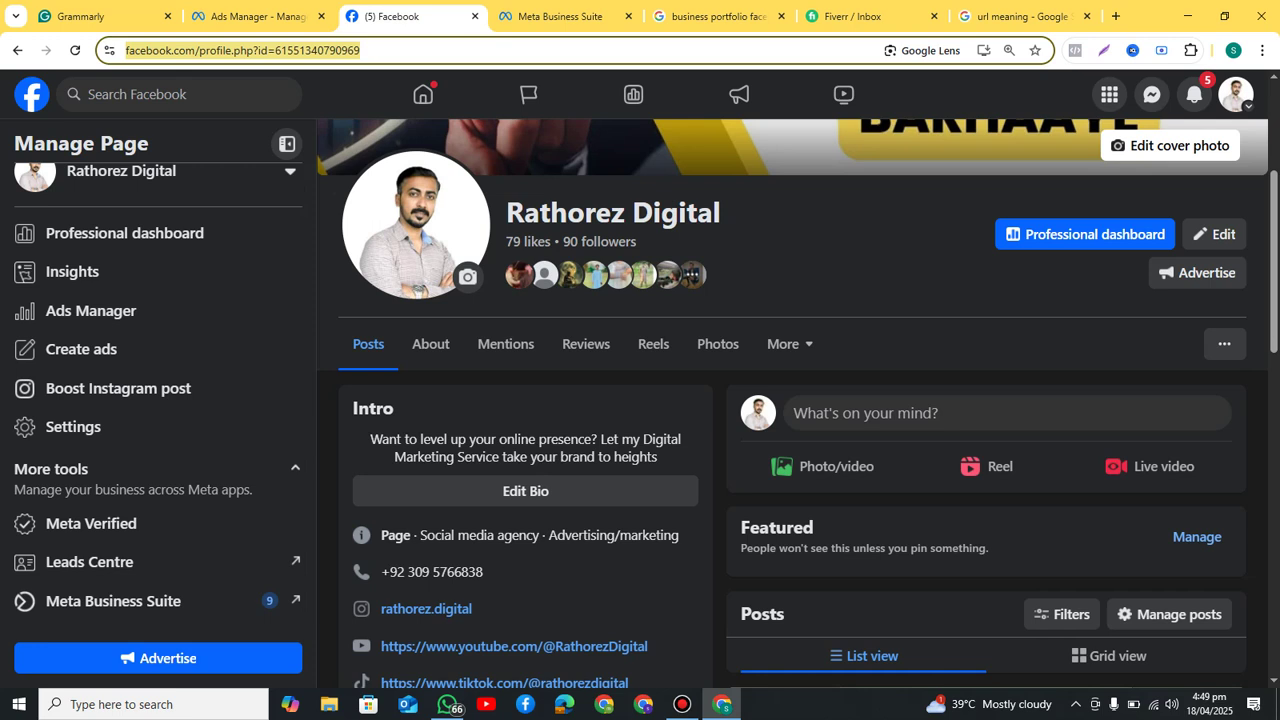
{"action": "key", "text": "ctrl+4"}
{"action": "left_click", "coordinate": [719, 264]}
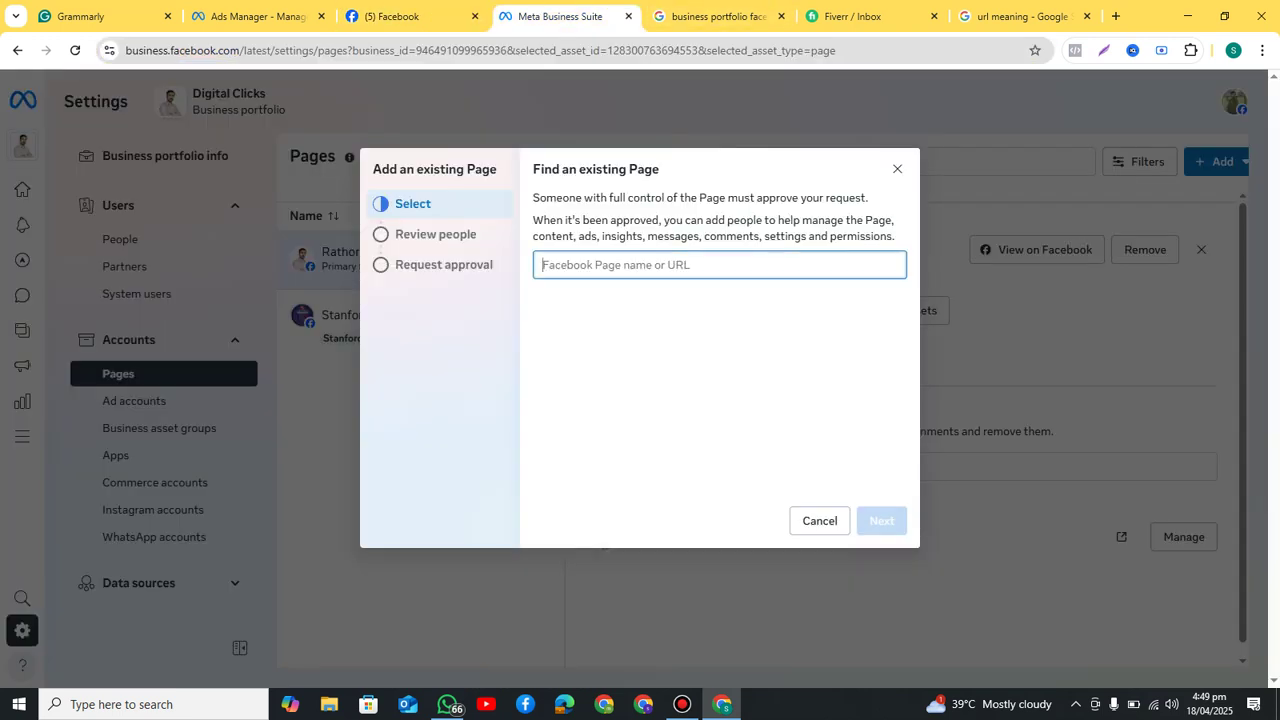
{"action": "key", "text": "ctrl+v"}
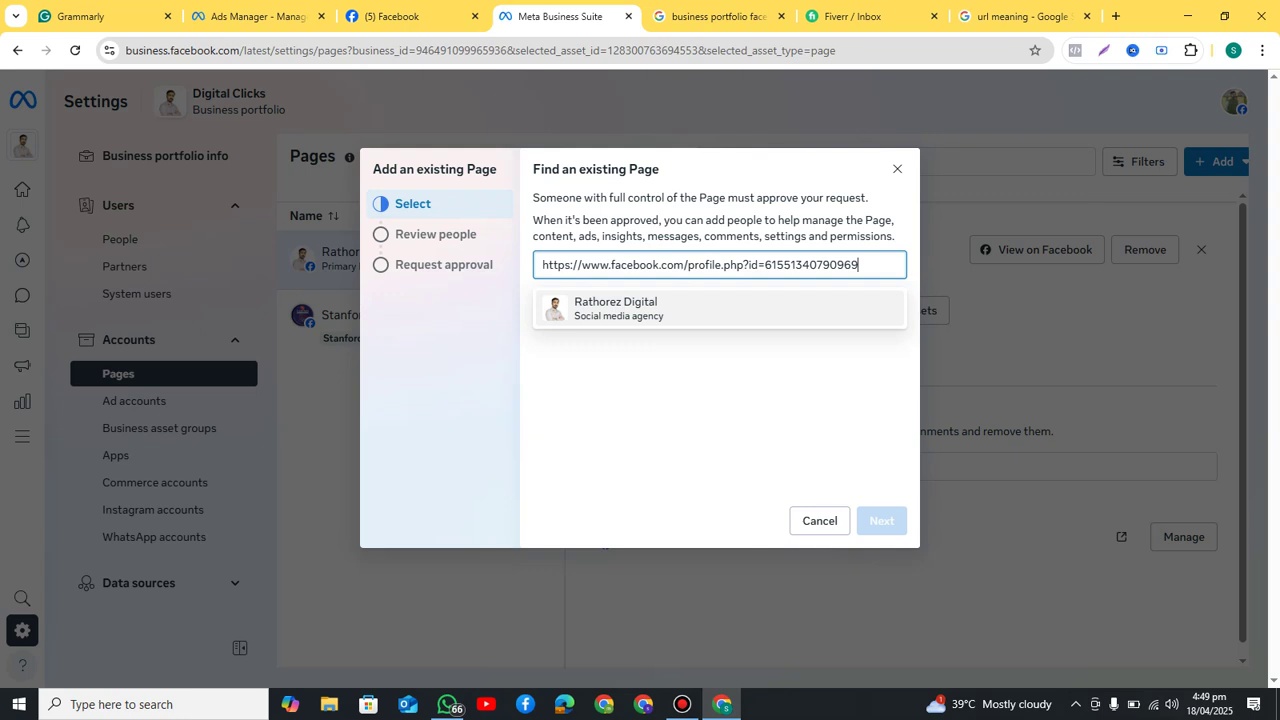
{"action": "key", "text": "Return"}
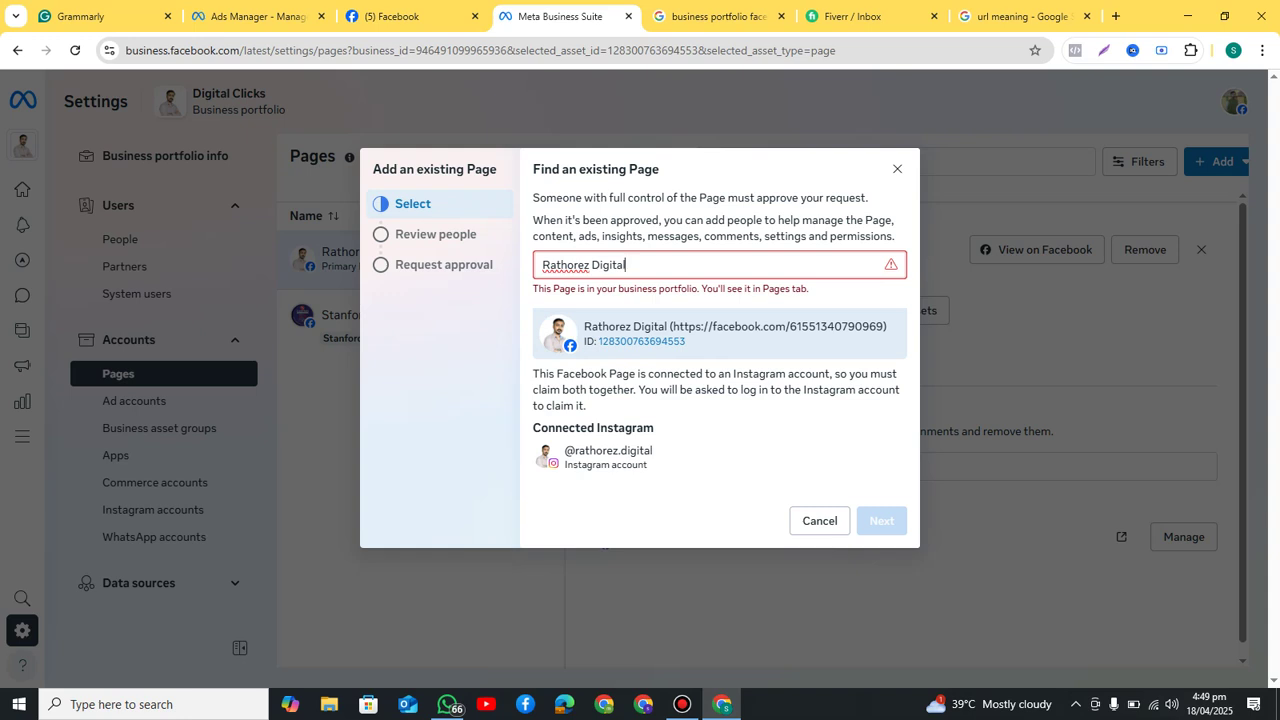
{"action": "key", "text": "ctrl+a"}
{"action": "key", "text": "BackSpace"}
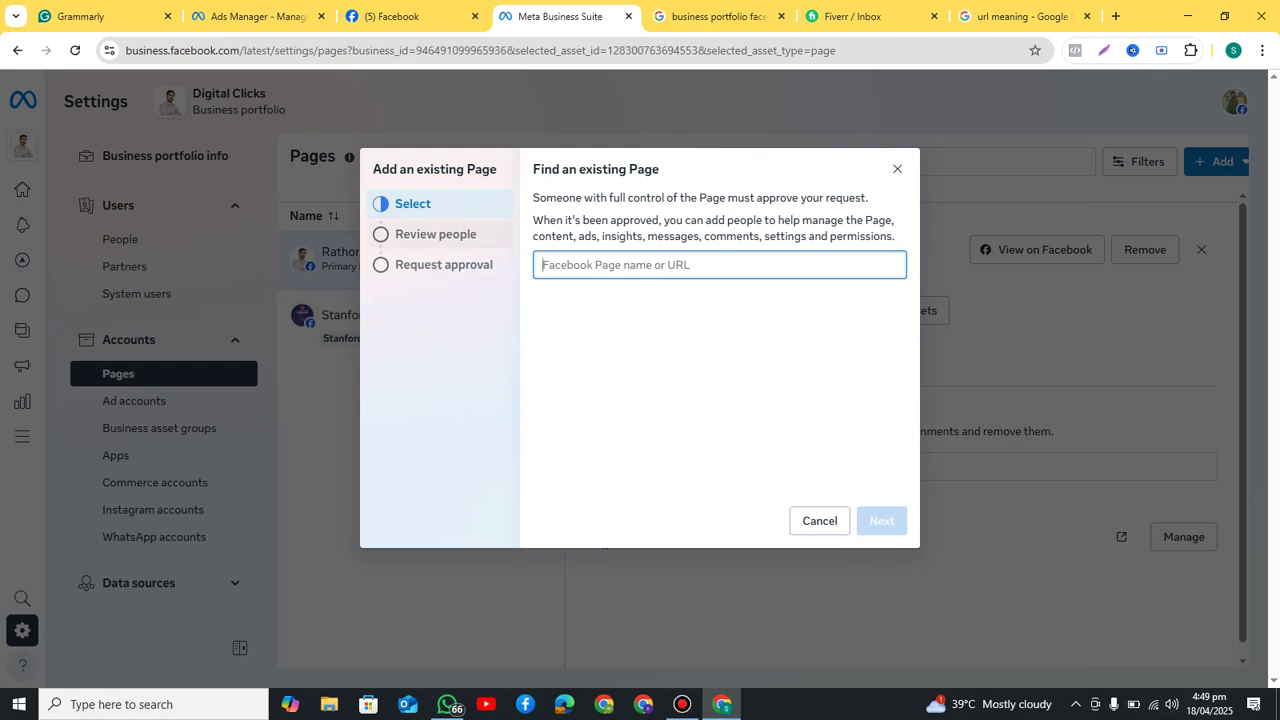
{"action": "right_click", "coordinate": [444, 240]}
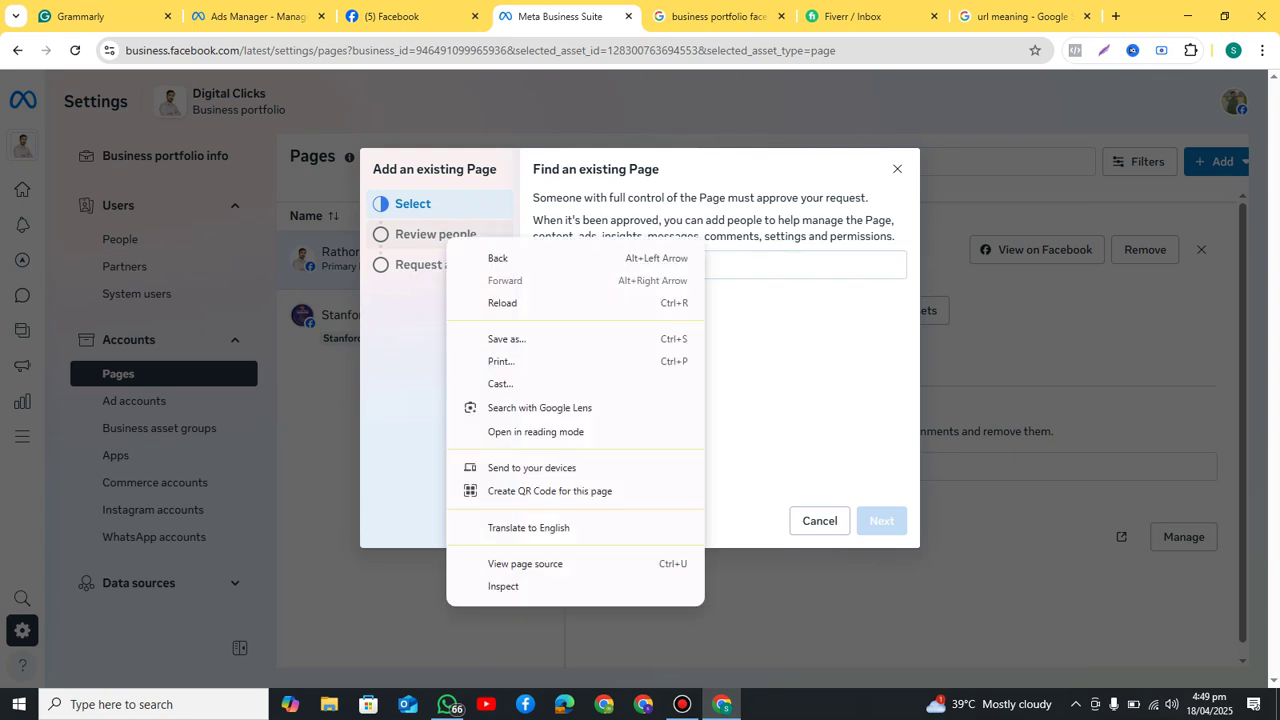
{"action": "left_click", "coordinate": [444, 240]}
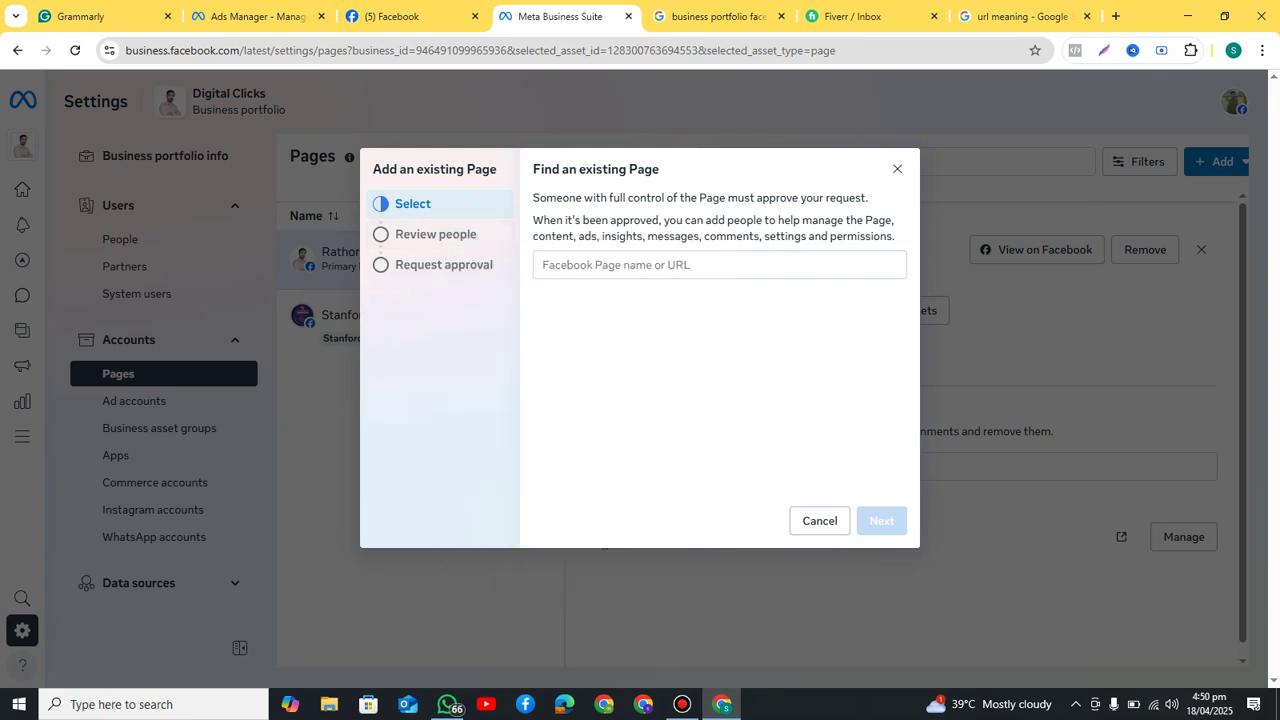
{"action": "left_click", "coordinate": [400, 16]}
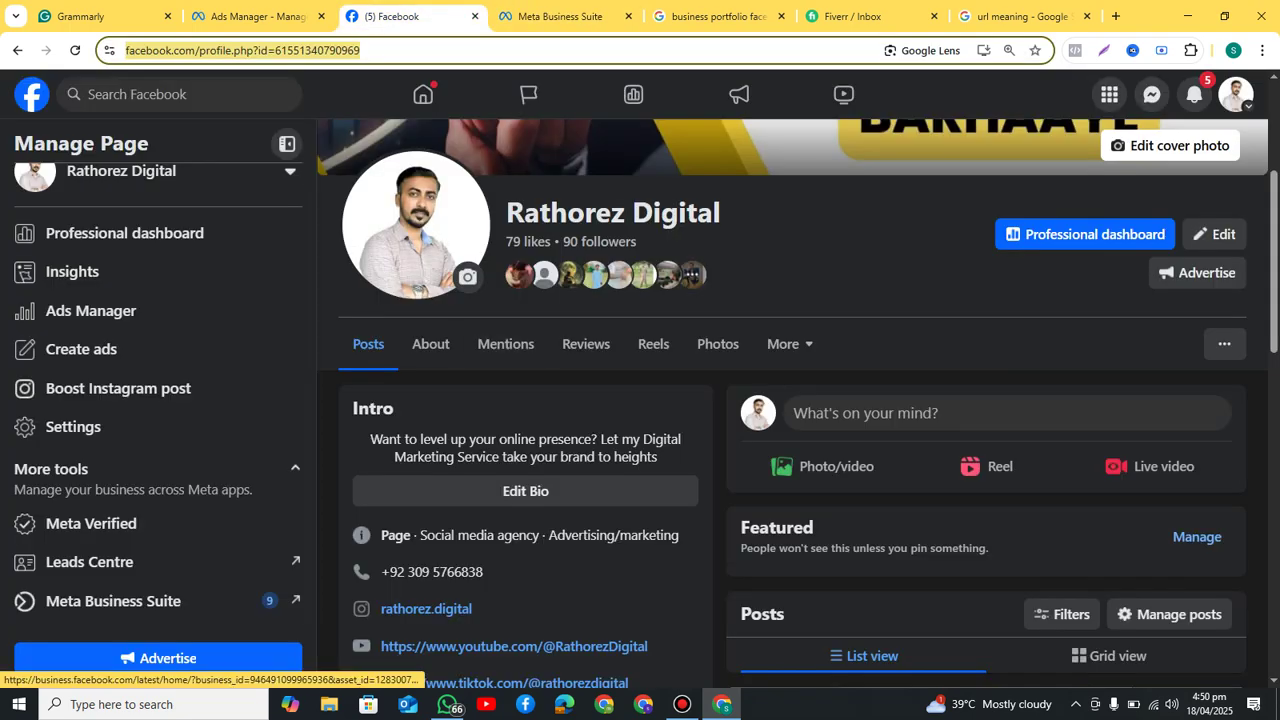
Open Createtech Promotions from the Facebook feed in a new tab and select its URL.
{"action": "left_click", "coordinate": [420, 125]}
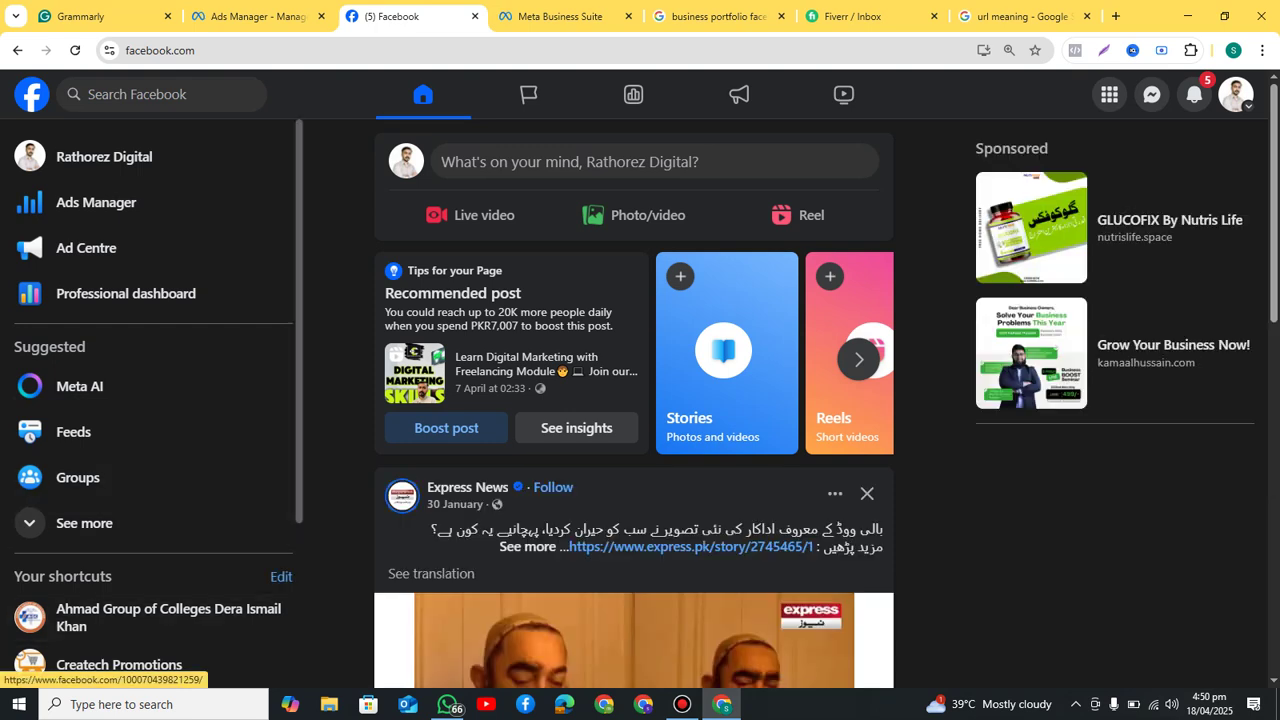
{"action": "scroll", "coordinate": [150, 600], "scroll_direction": "down", "scroll_amount": 2}
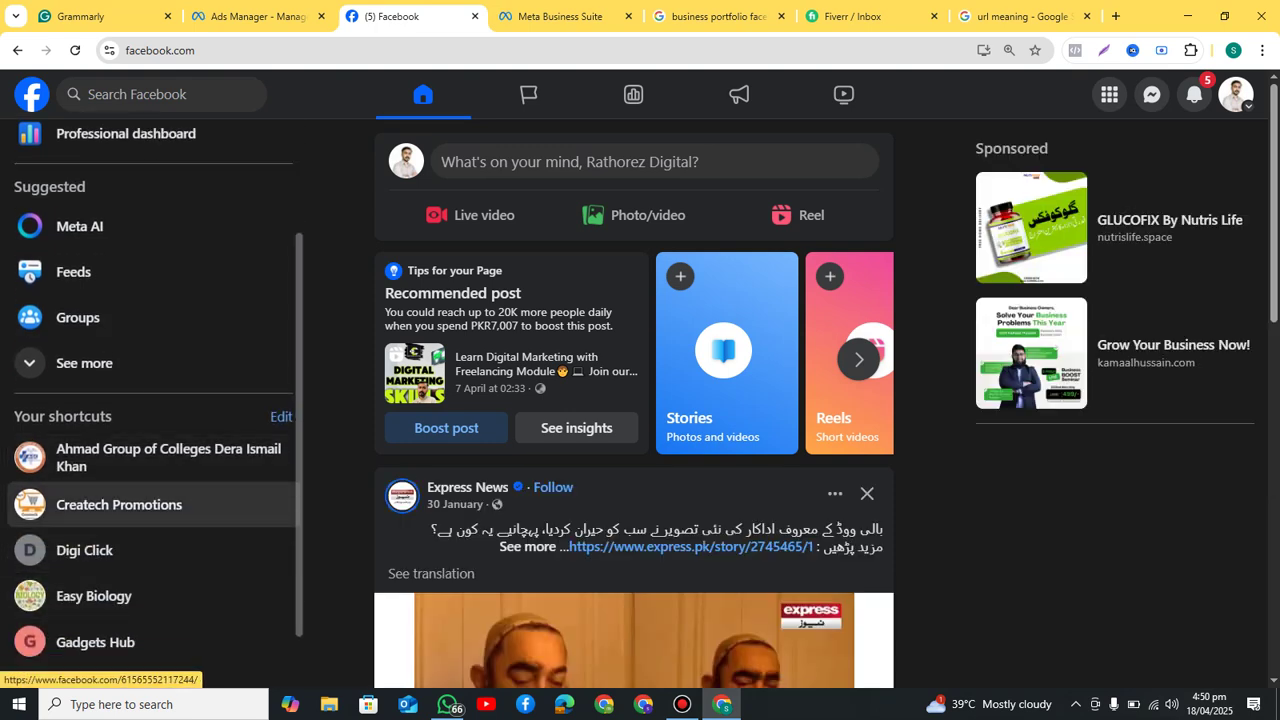
{"action": "right_click", "coordinate": [155, 506]}
{"action": "left_click", "coordinate": [220, 320]}
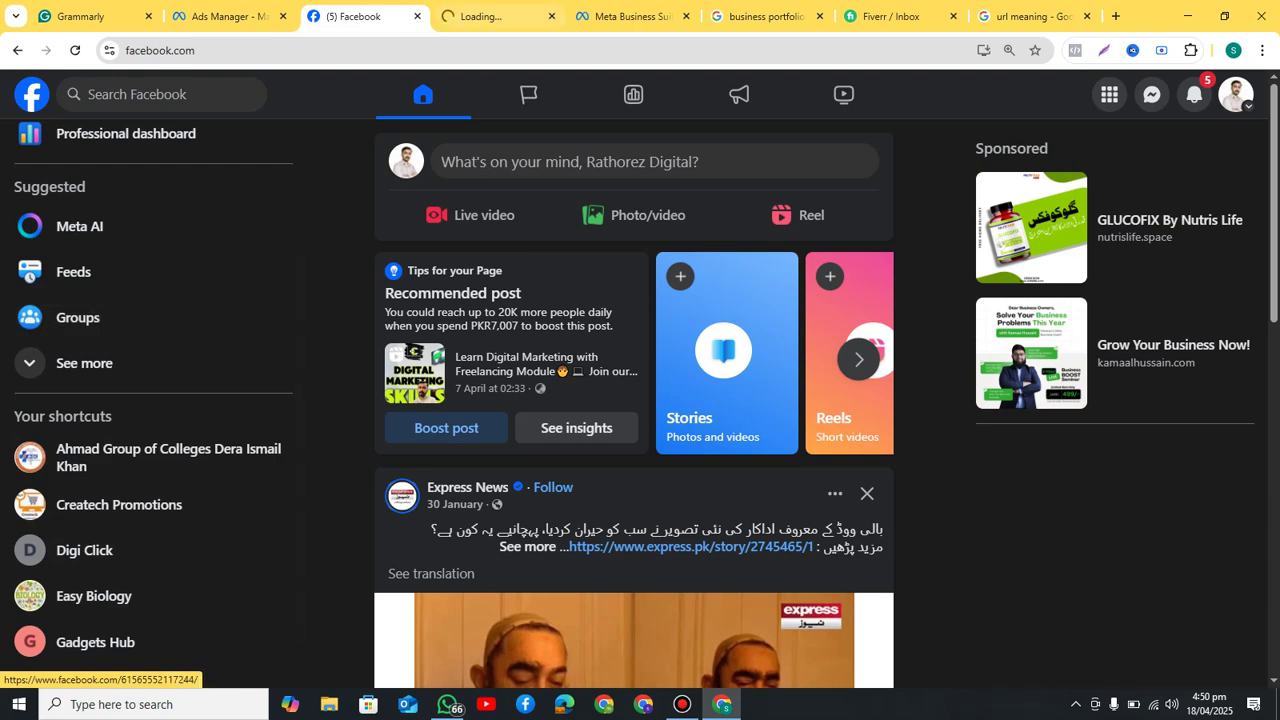
{"action": "left_click", "coordinate": [495, 16]}
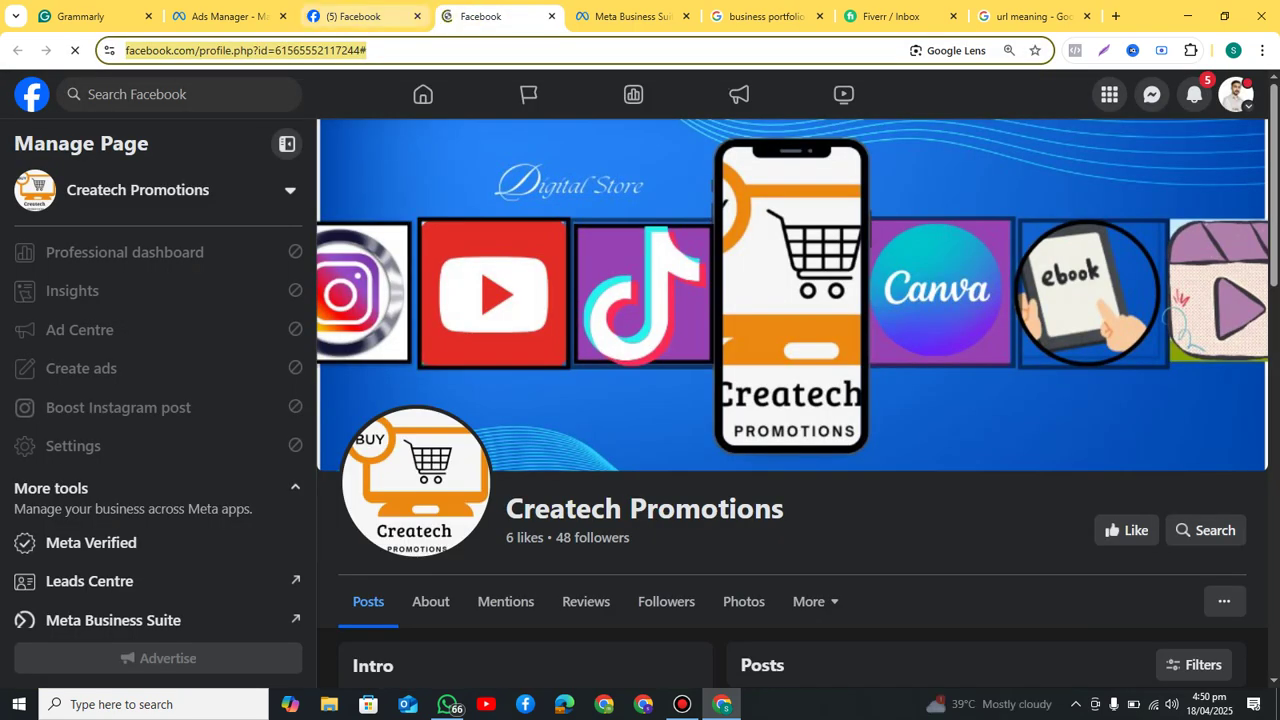
{"action": "left_click", "coordinate": [355, 16]}
Paste the Createtech Promotions URL, pick the Page, review its access, then close the dialog.
{"action": "key", "text": "ctrl+5"}
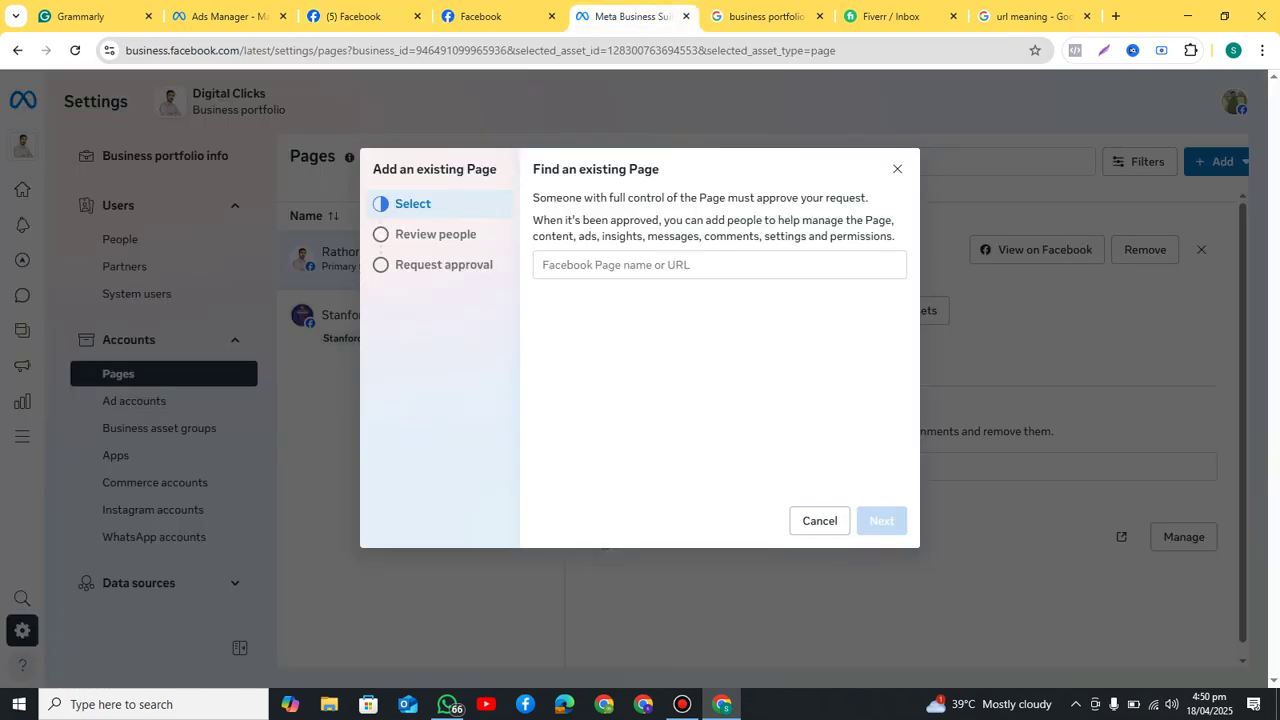
{"action": "key", "text": "ctrl+v"}
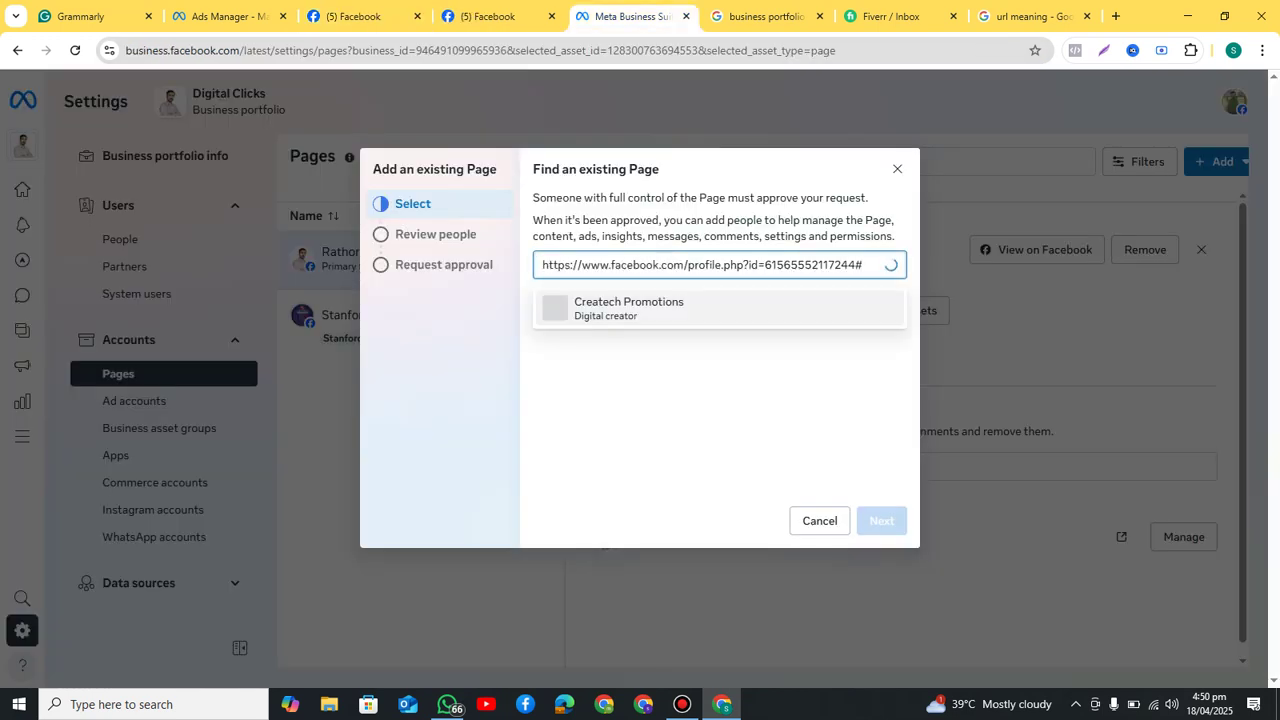
{"action": "key", "text": "Return"}
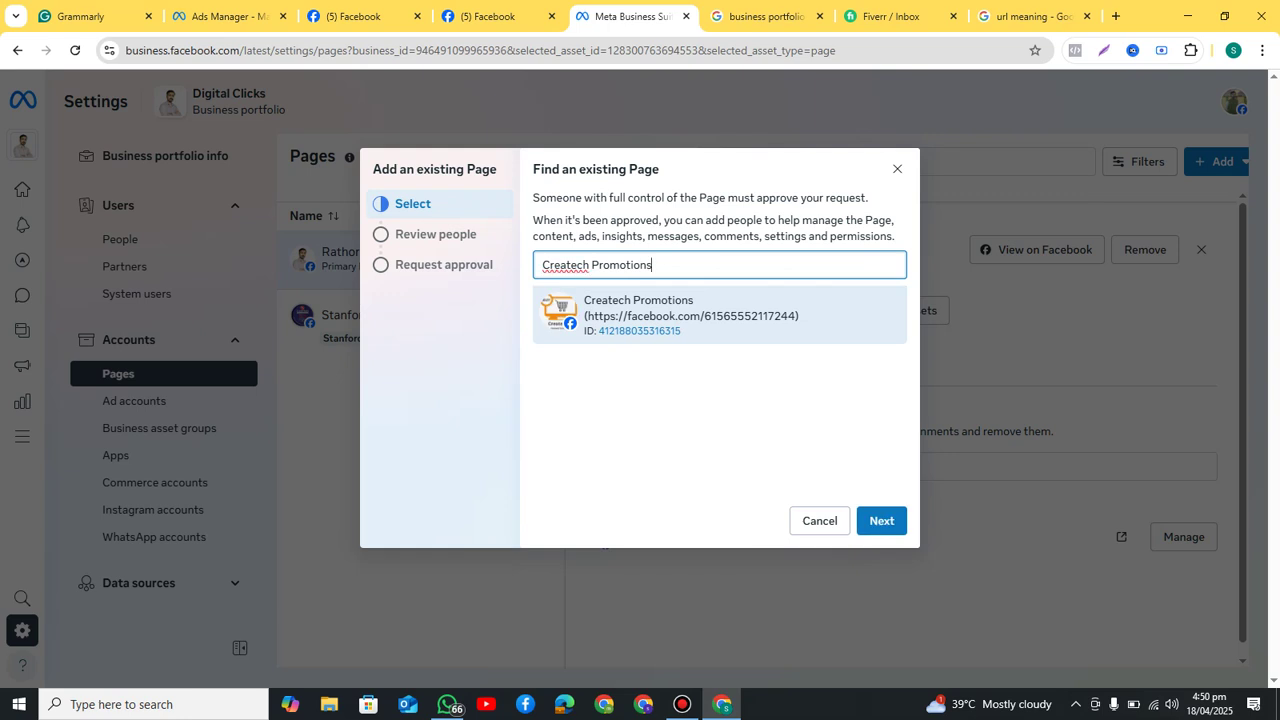
{"action": "key", "text": "Return"}
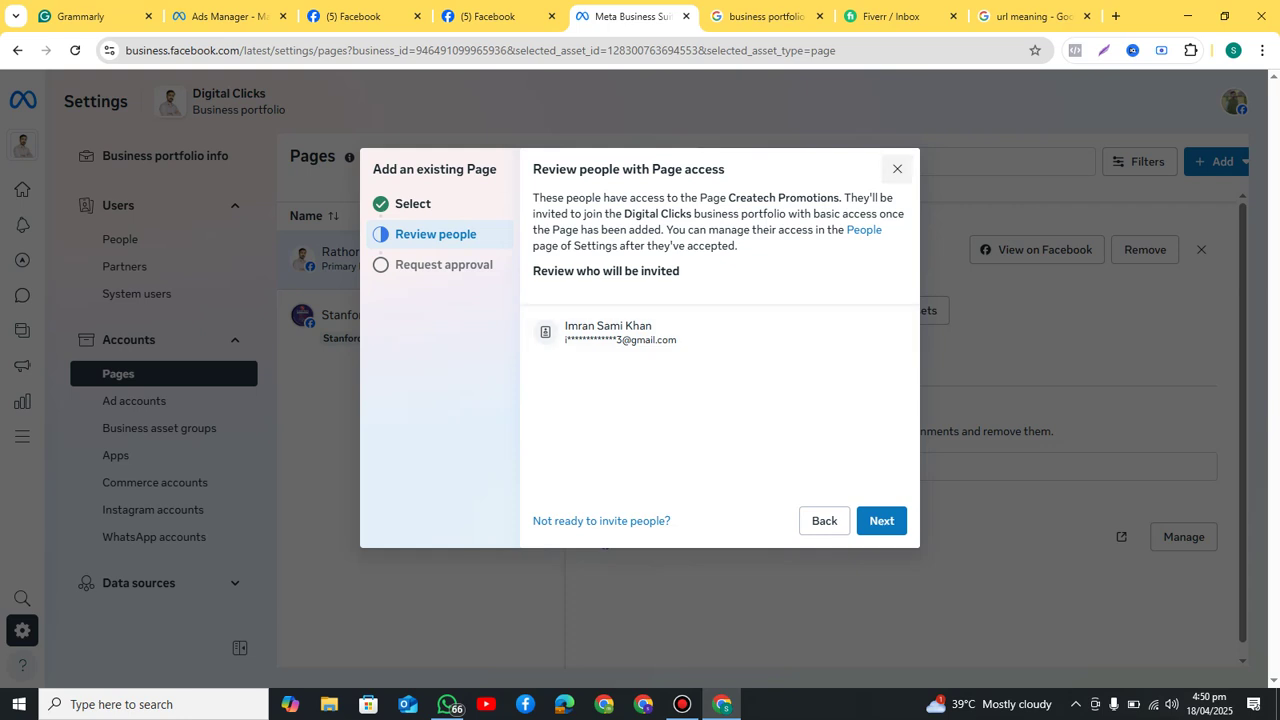
{"action": "left_click", "coordinate": [897, 169]}
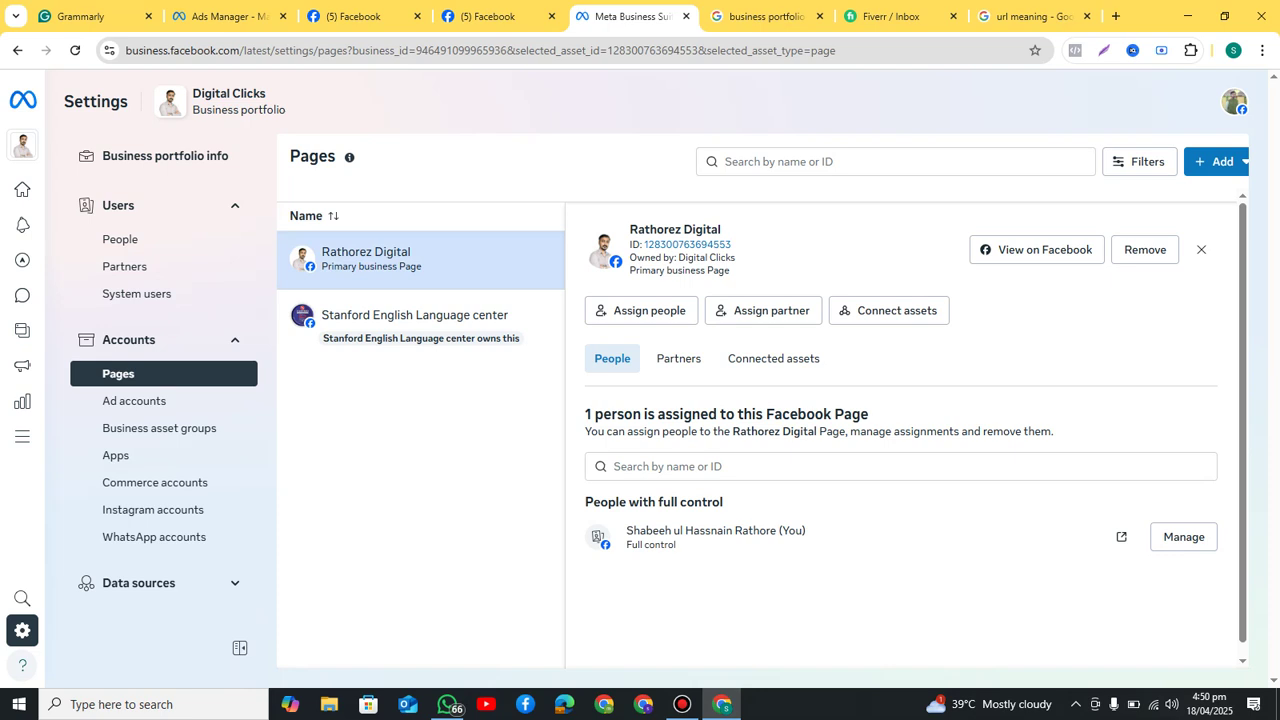
Start a shared-access request by pasting the Page URL and selecting Createtech Promotions.
{"action": "left_click", "coordinate": [1216, 161]}
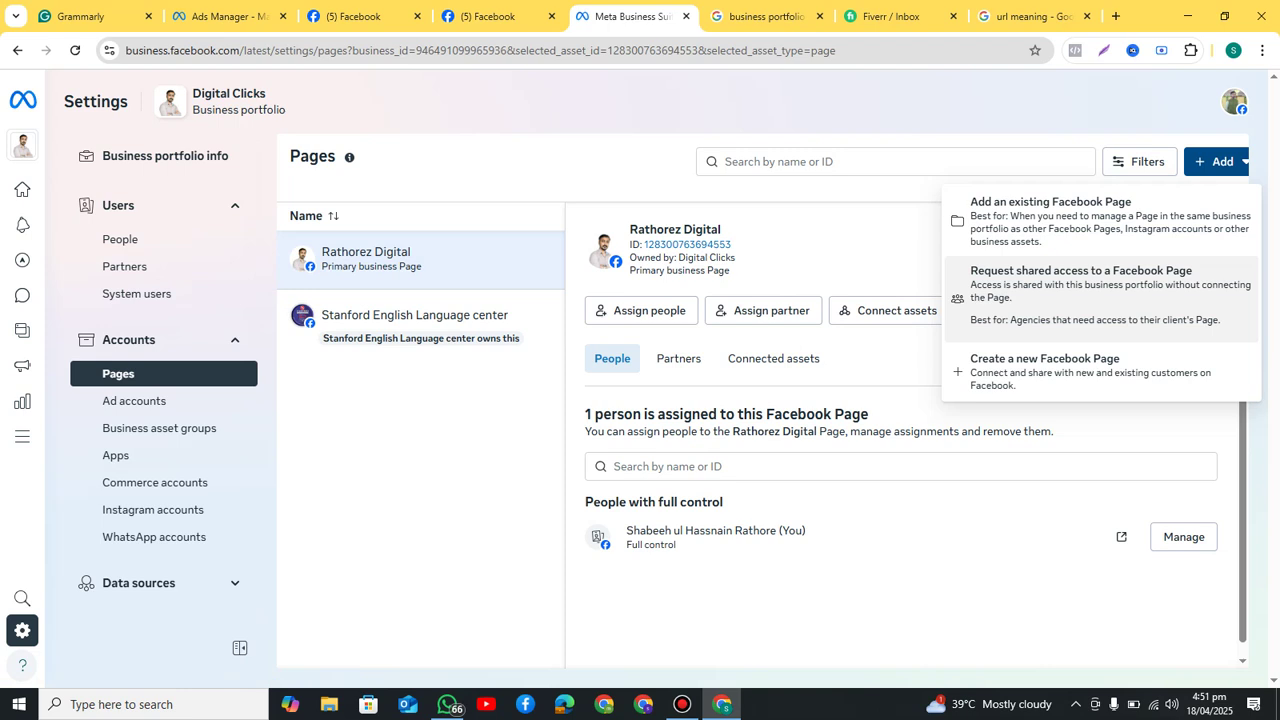
{"action": "left_click", "coordinate": [1085, 285]}
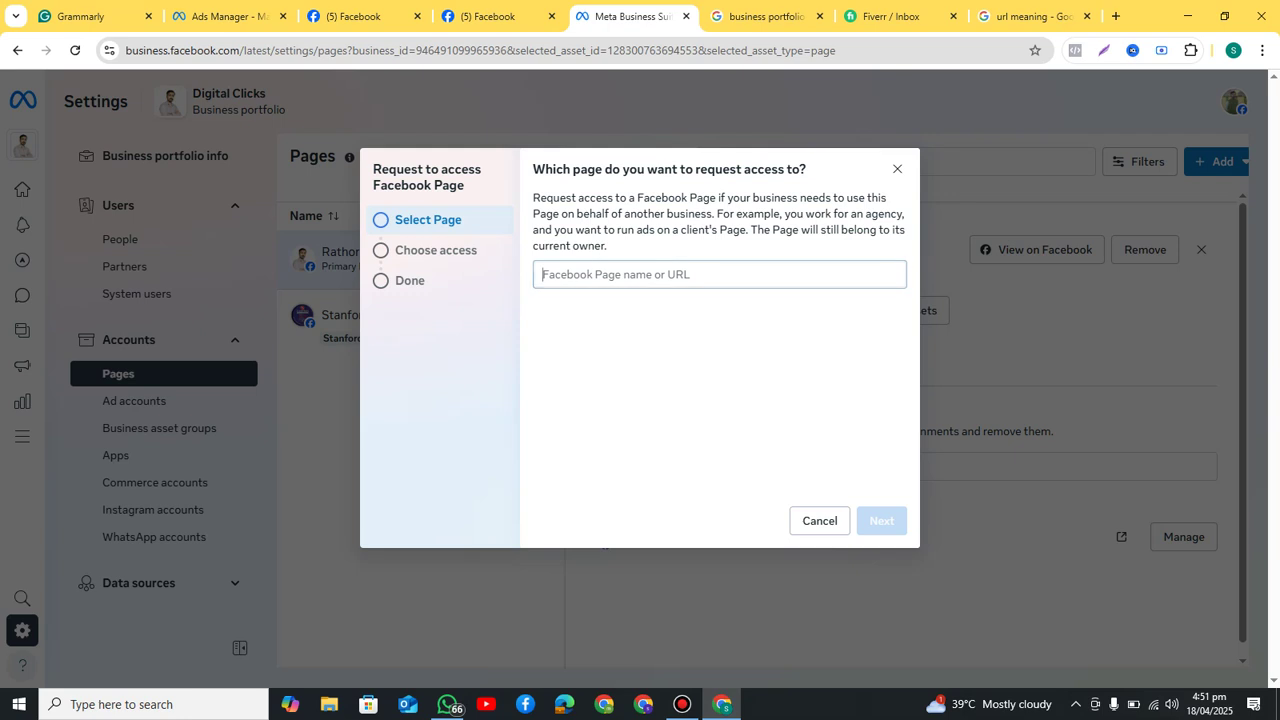
{"action": "key", "text": "ctrl+v"}
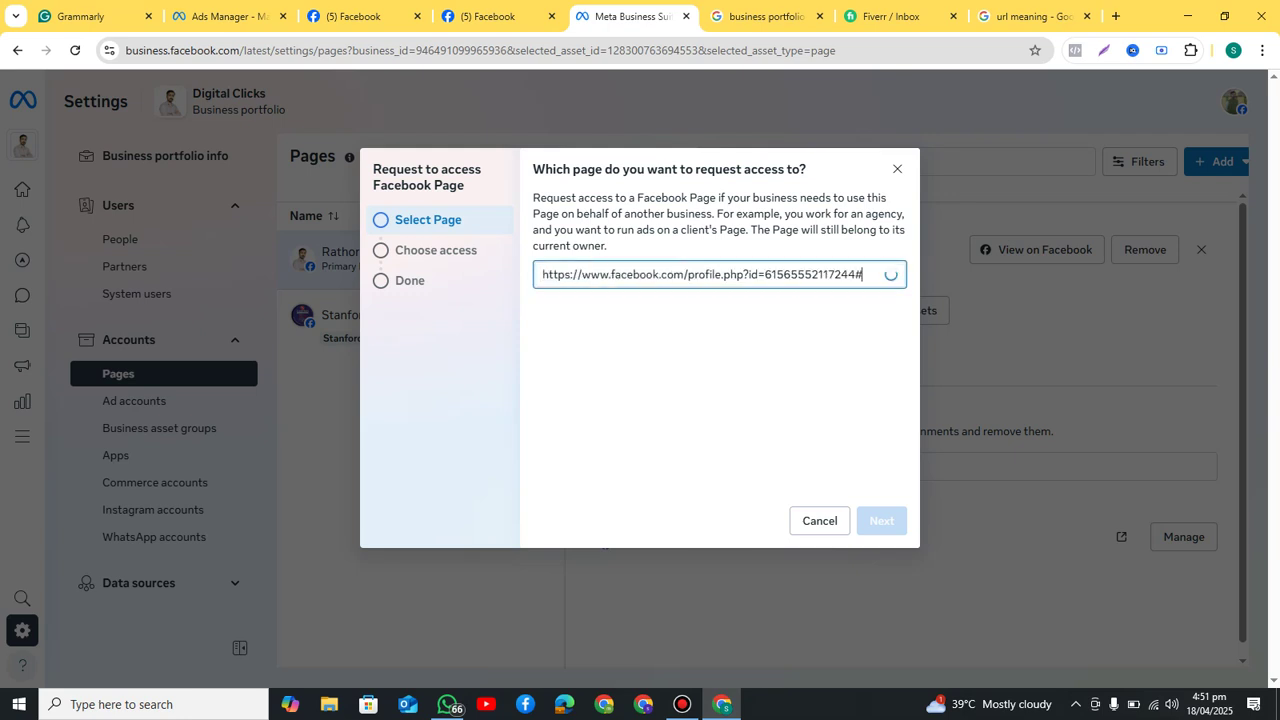
{"action": "key", "text": "Down"}
{"action": "key", "text": "Return"}
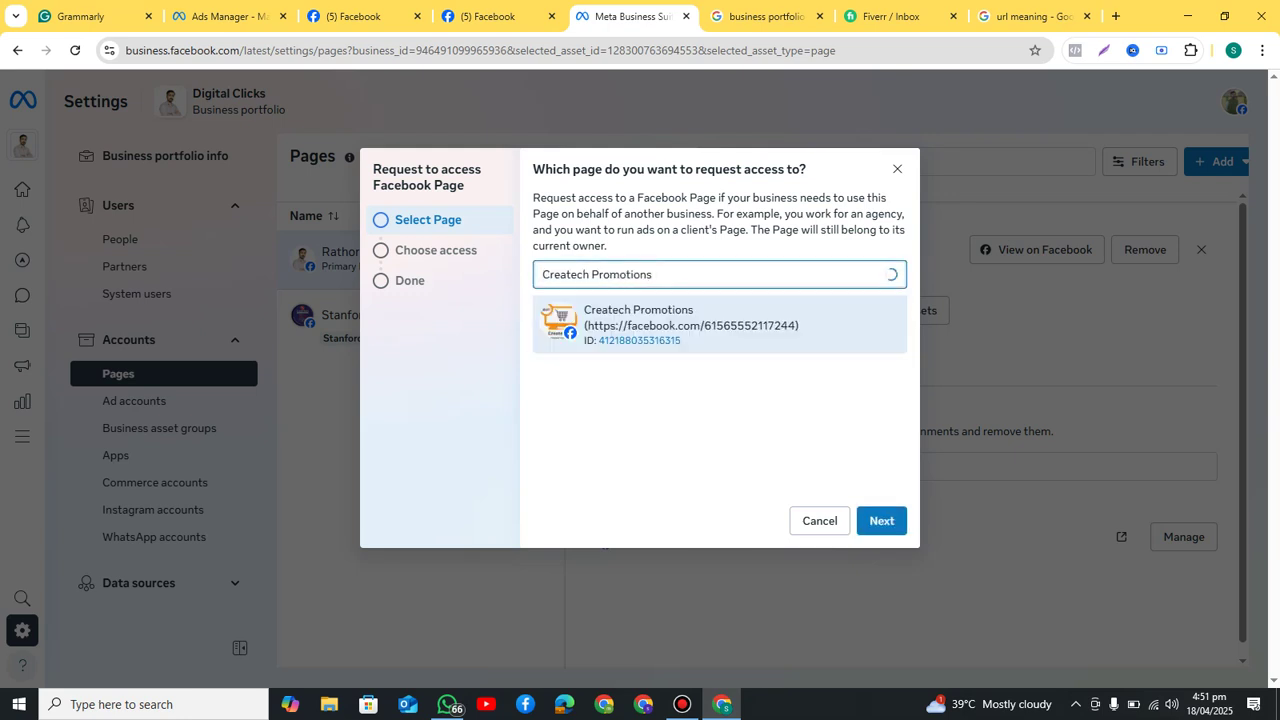
{"action": "left_click", "coordinate": [881, 520]}
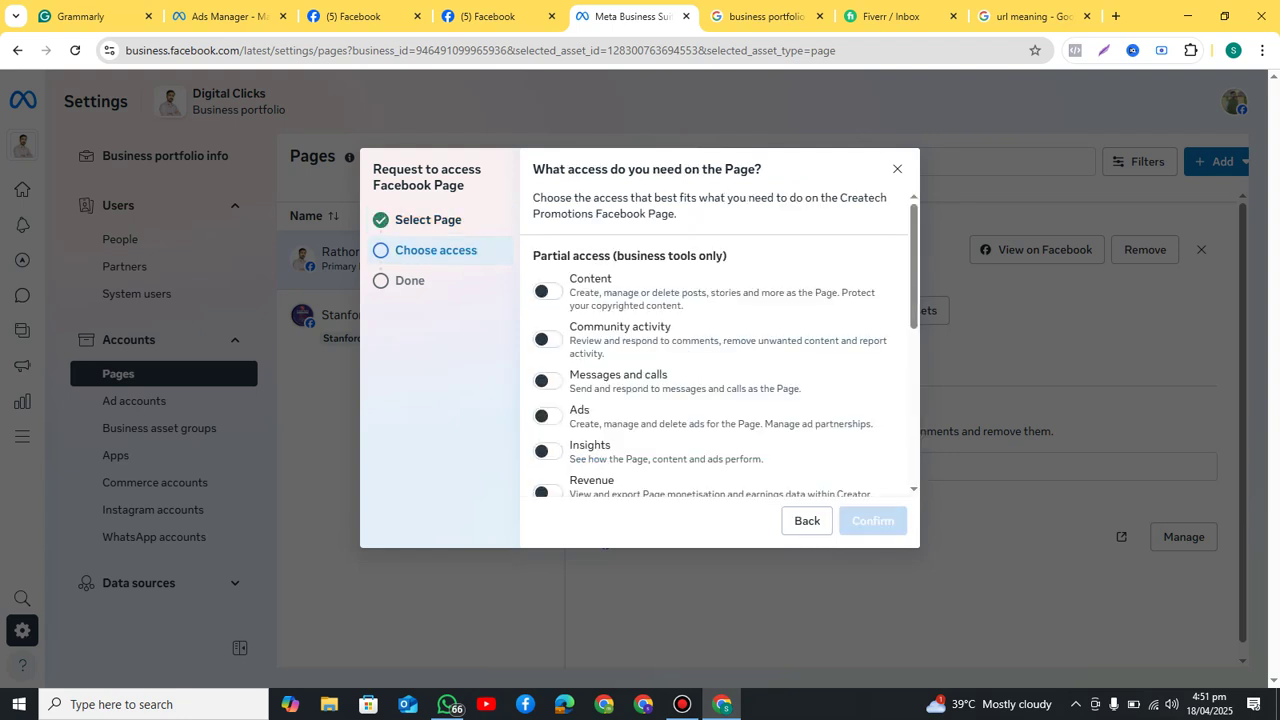
Choose Partial access (business tools and Facebook), then Full control (everything except sensitive actions).
{"action": "scroll", "coordinate": [715, 345], "scroll_direction": "down", "scroll_amount": 2}
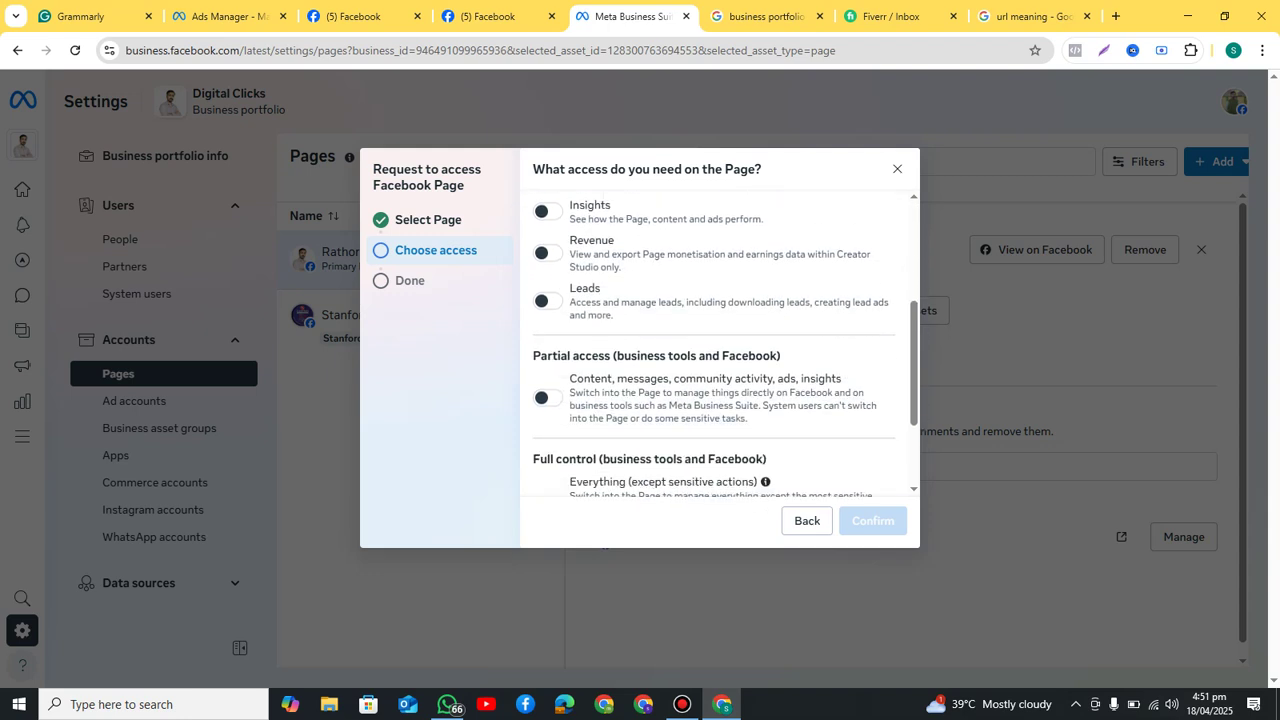
{"action": "left_click", "coordinate": [547, 397]}
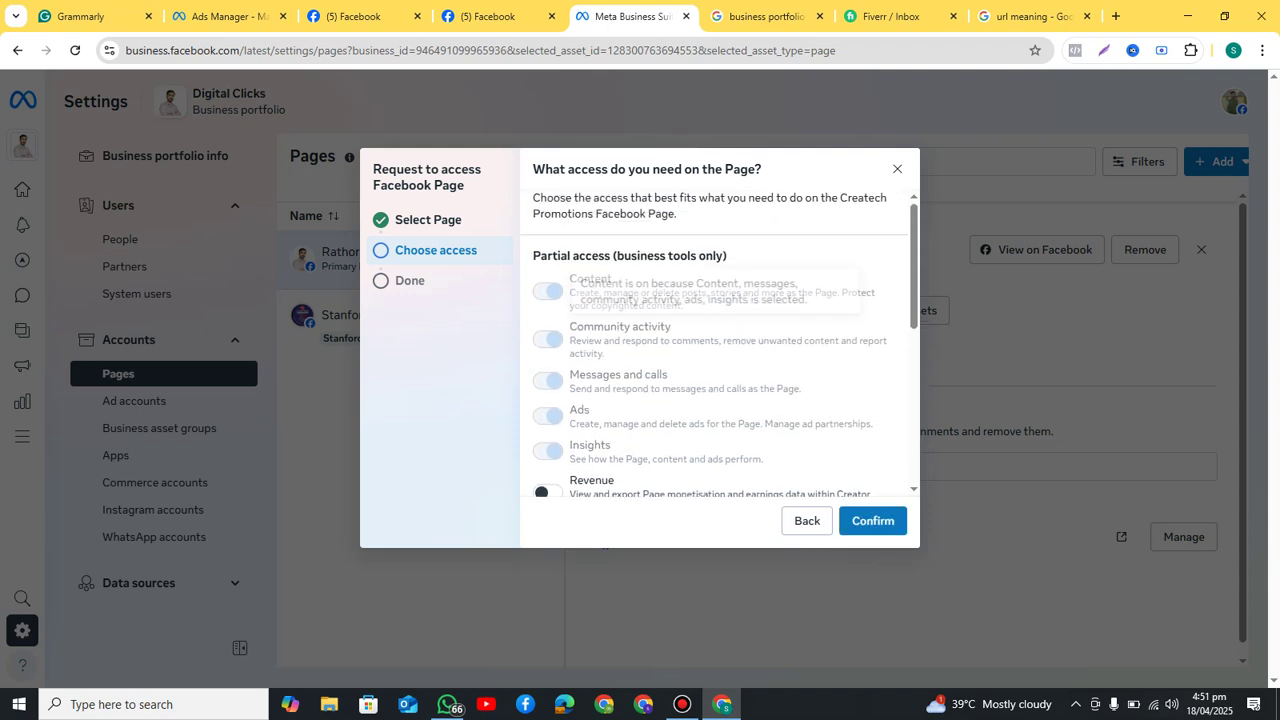
{"action": "scroll", "coordinate": [715, 345], "scroll_direction": "down", "scroll_amount": 3}
{"action": "left_click", "coordinate": [547, 368]}
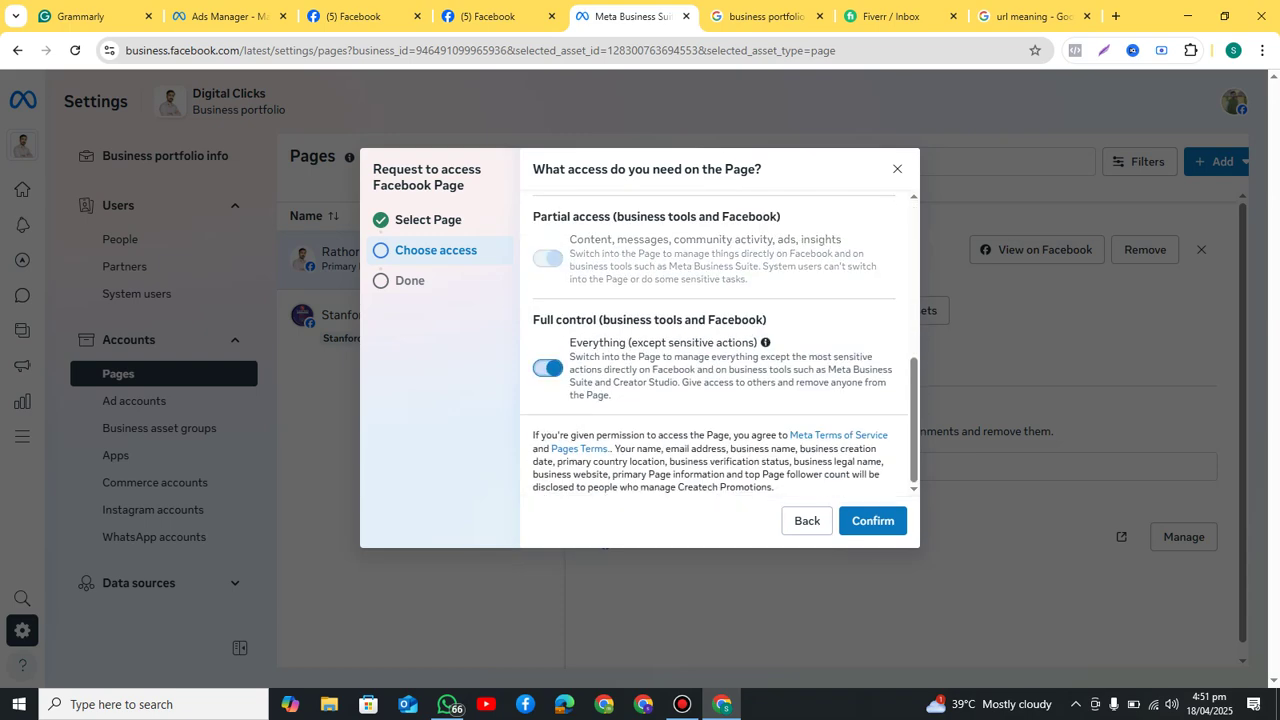
Review the access options, close the request dialog and switch to Facebook.
{"action": "scroll", "coordinate": [715, 345], "scroll_direction": "up", "scroll_amount": 3}
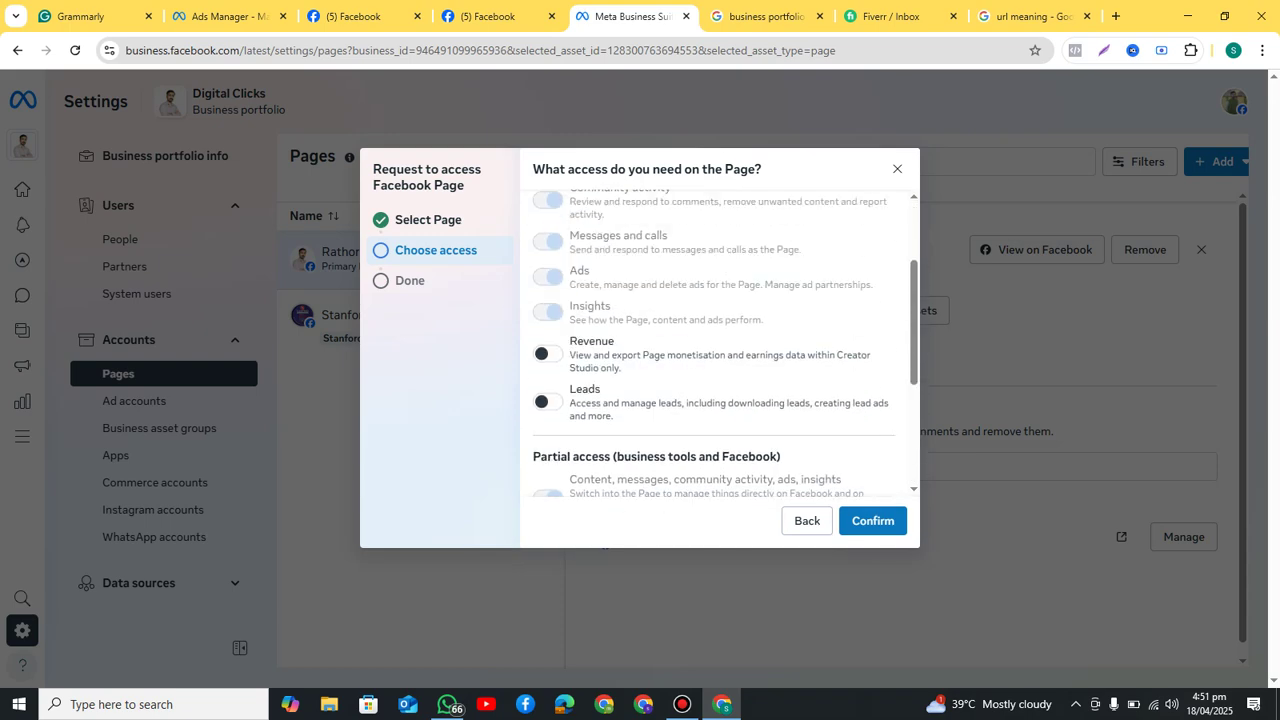
{"action": "scroll", "coordinate": [715, 345], "scroll_direction": "down", "scroll_amount": 3}
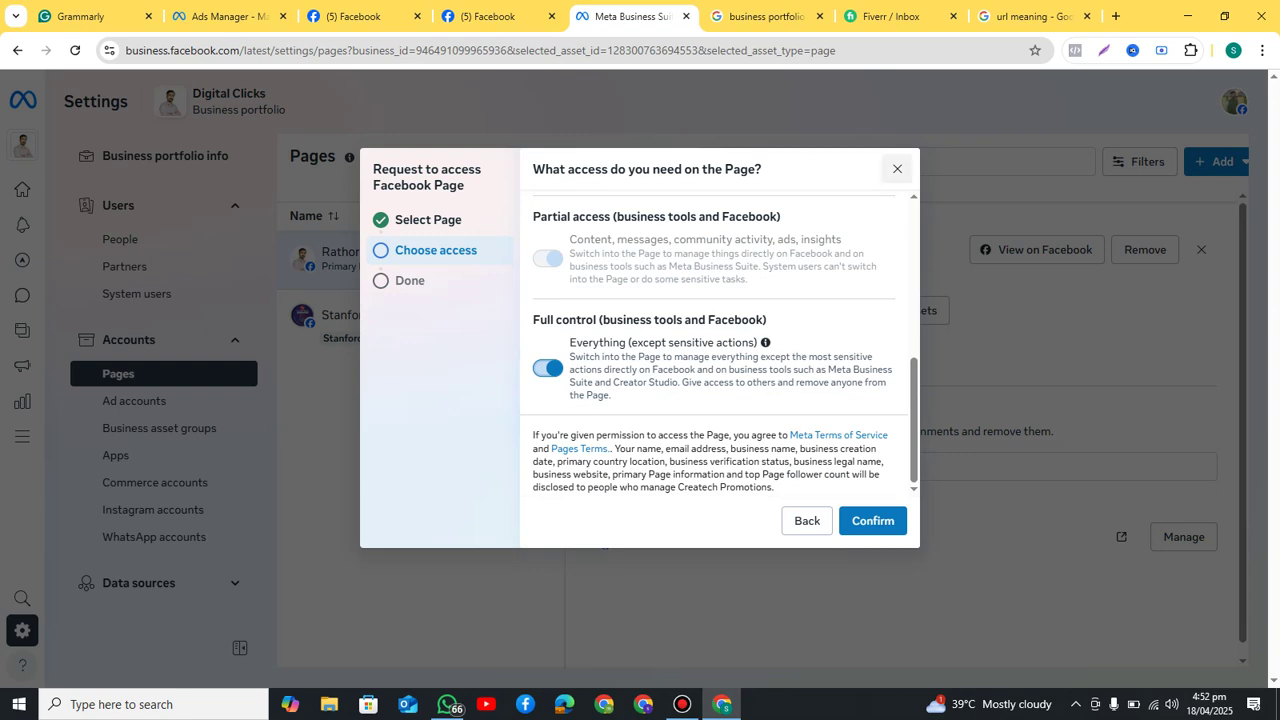
{"action": "left_click", "coordinate": [897, 169]}
{"action": "left_click", "coordinate": [358, 16]}
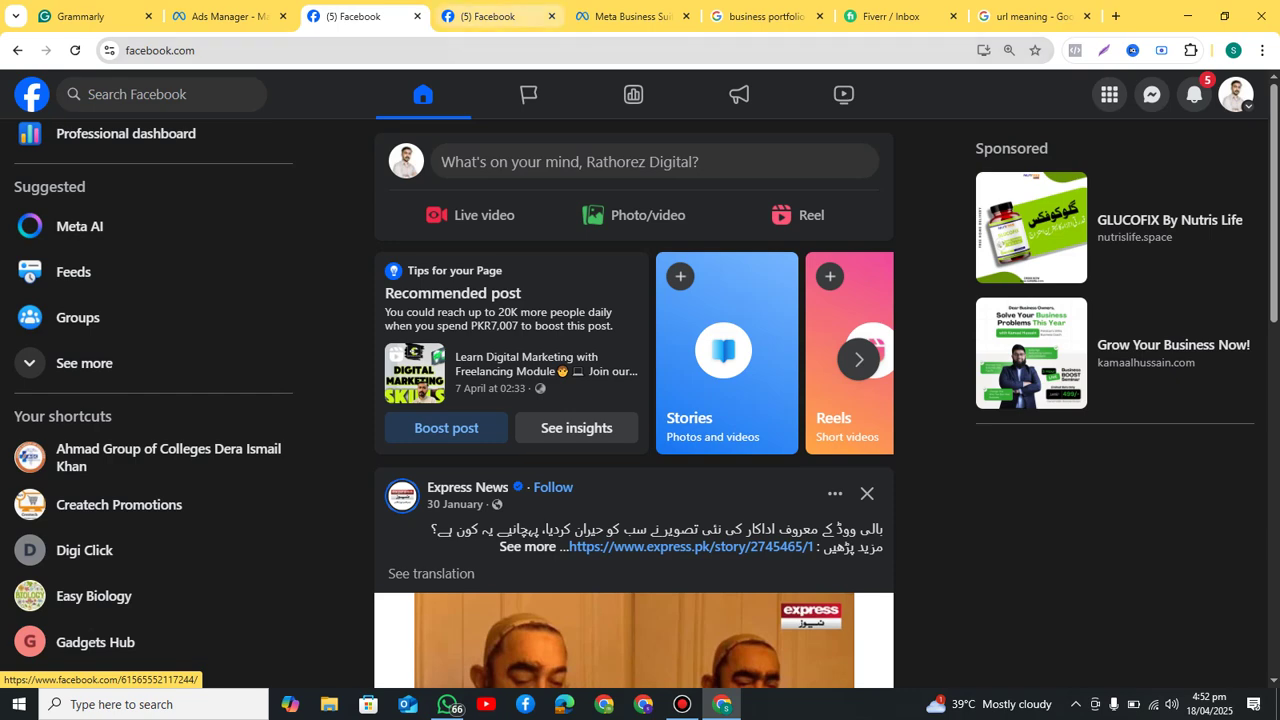
View the Createtech Promotions Page, then go back to the Facebook home feed.
{"action": "left_click", "coordinate": [490, 16]}
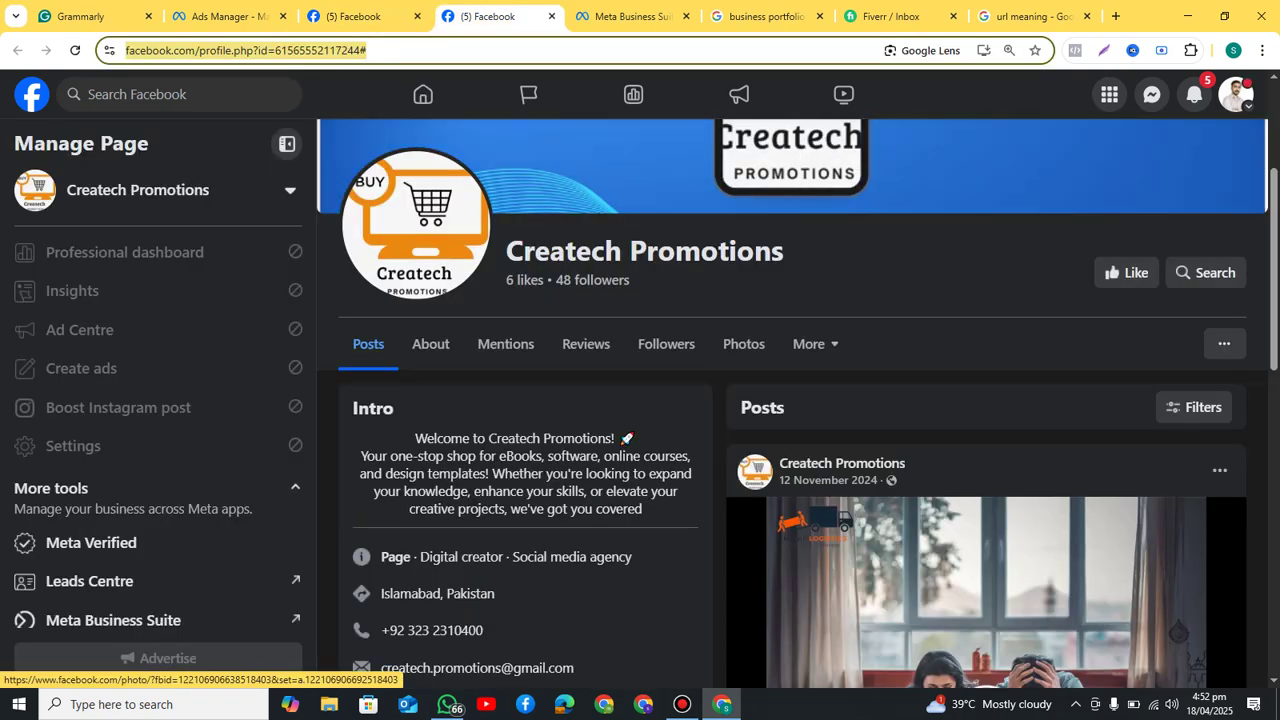
{"action": "left_click", "coordinate": [355, 16]}
{"action": "scroll", "coordinate": [150, 400], "scroll_direction": "up", "scroll_amount": 2}
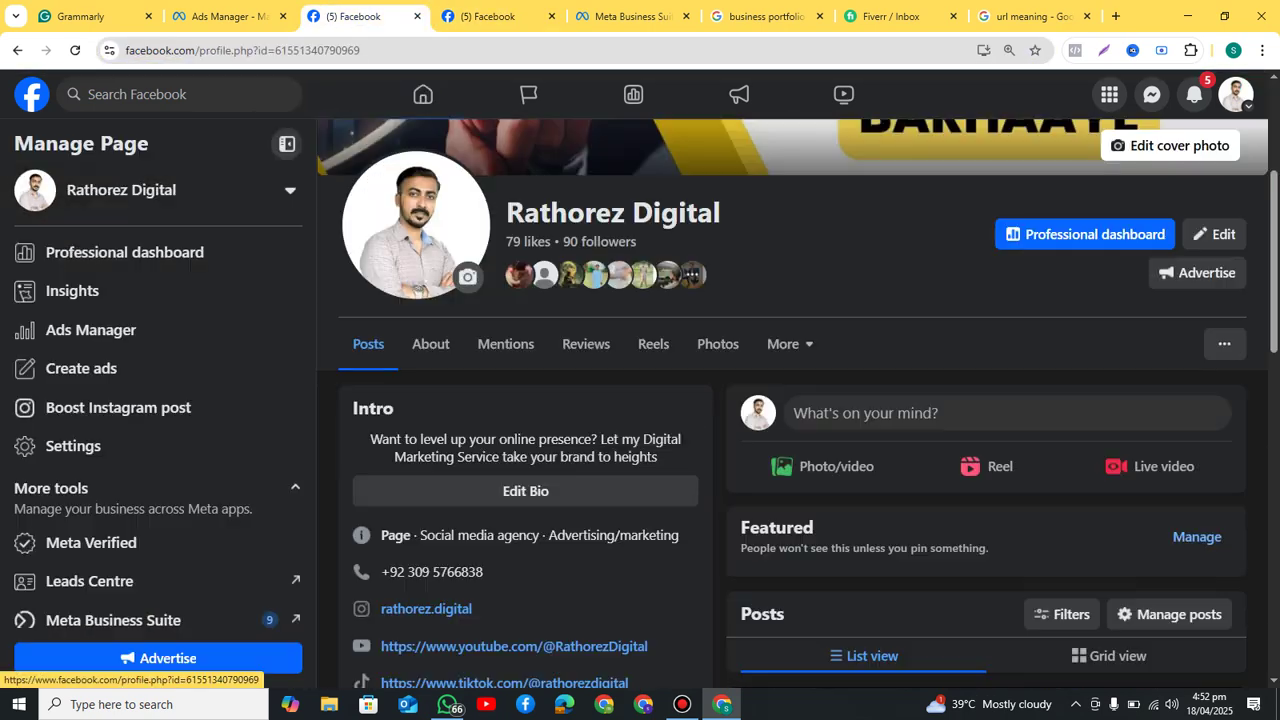
Dismiss a new Rathorez Digital post, check the portfolio Pages settings, and return to Rathorez Digital.
{"action": "left_click", "coordinate": [1000, 413]}
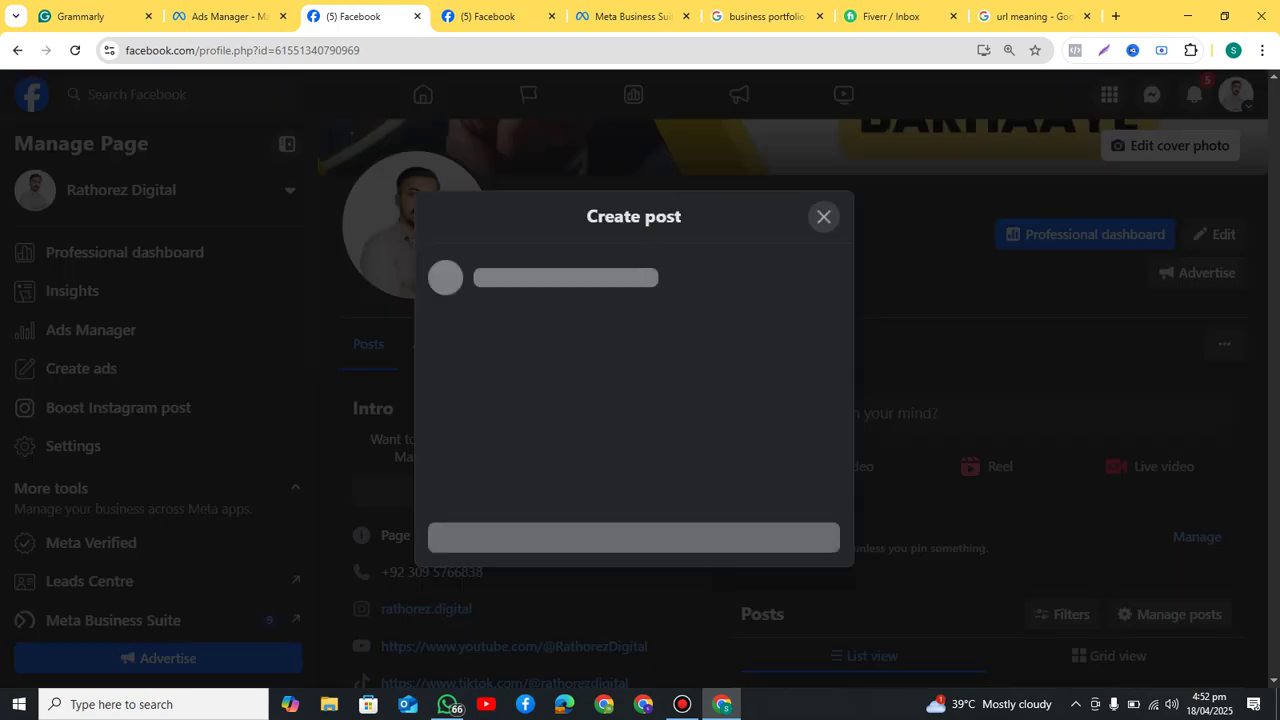
{"action": "key", "text": "Escape"}
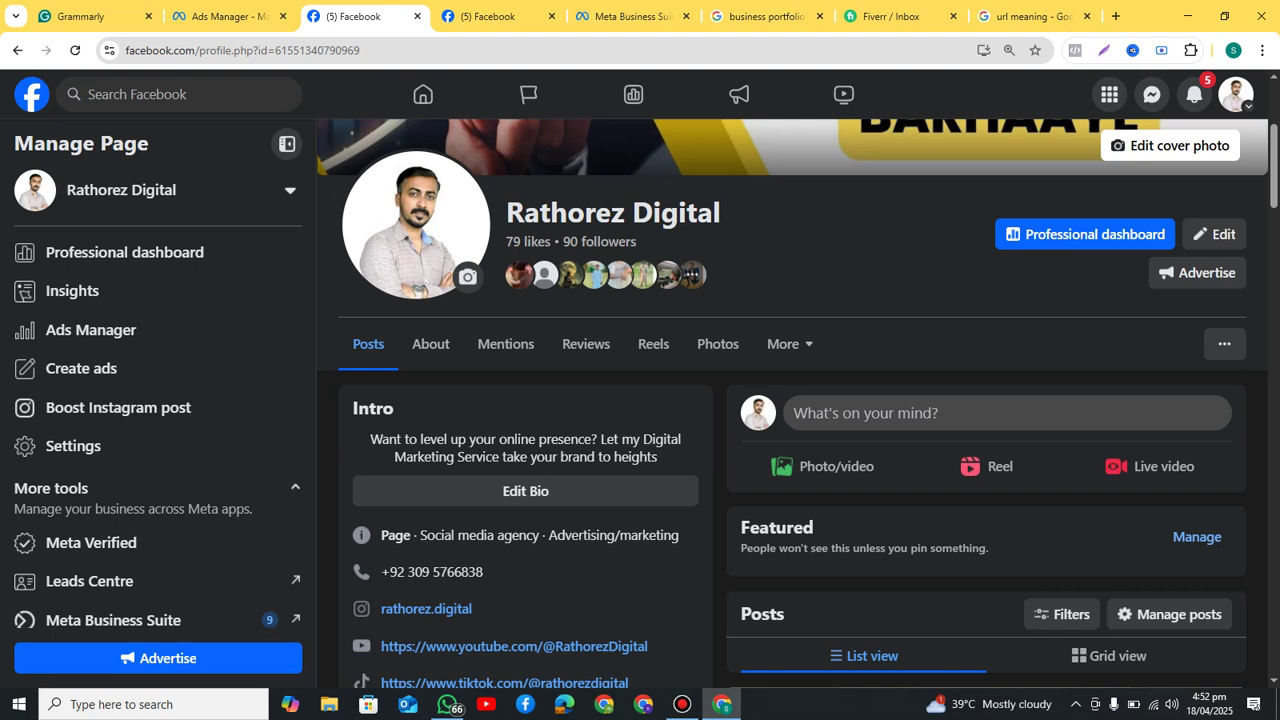
{"action": "left_click", "coordinate": [625, 16]}
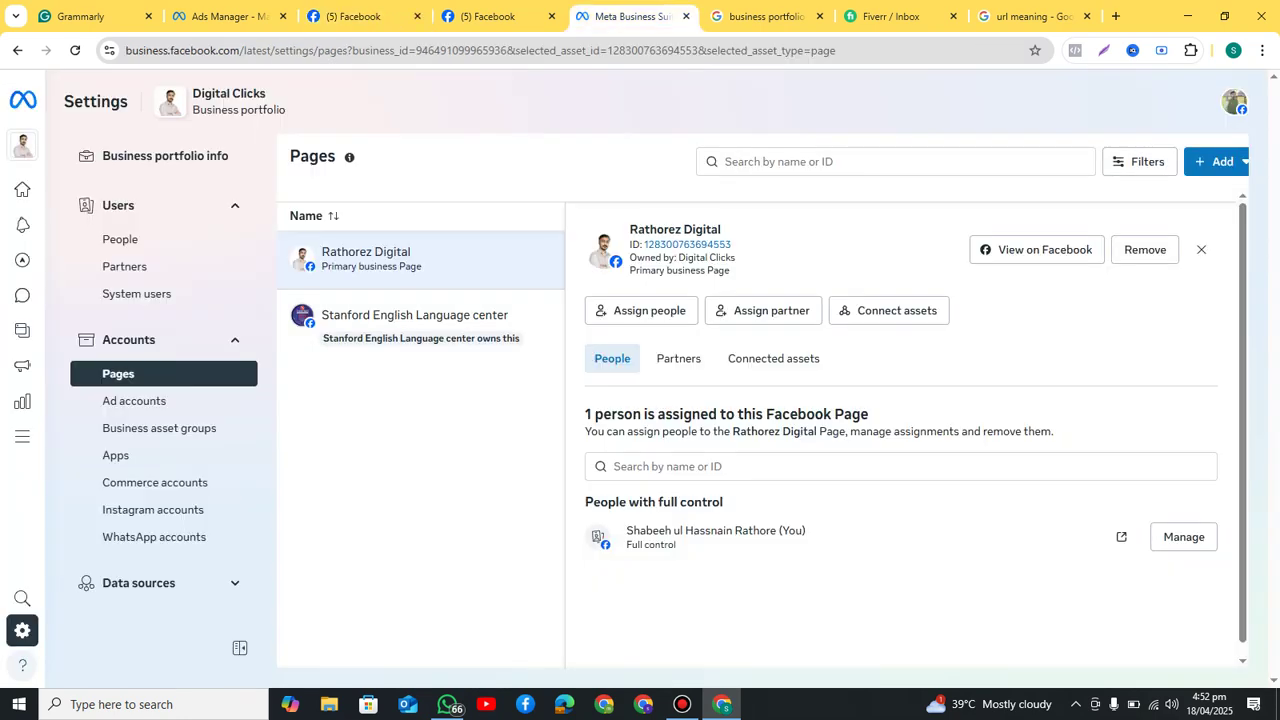
{"action": "left_click", "coordinate": [355, 16]}
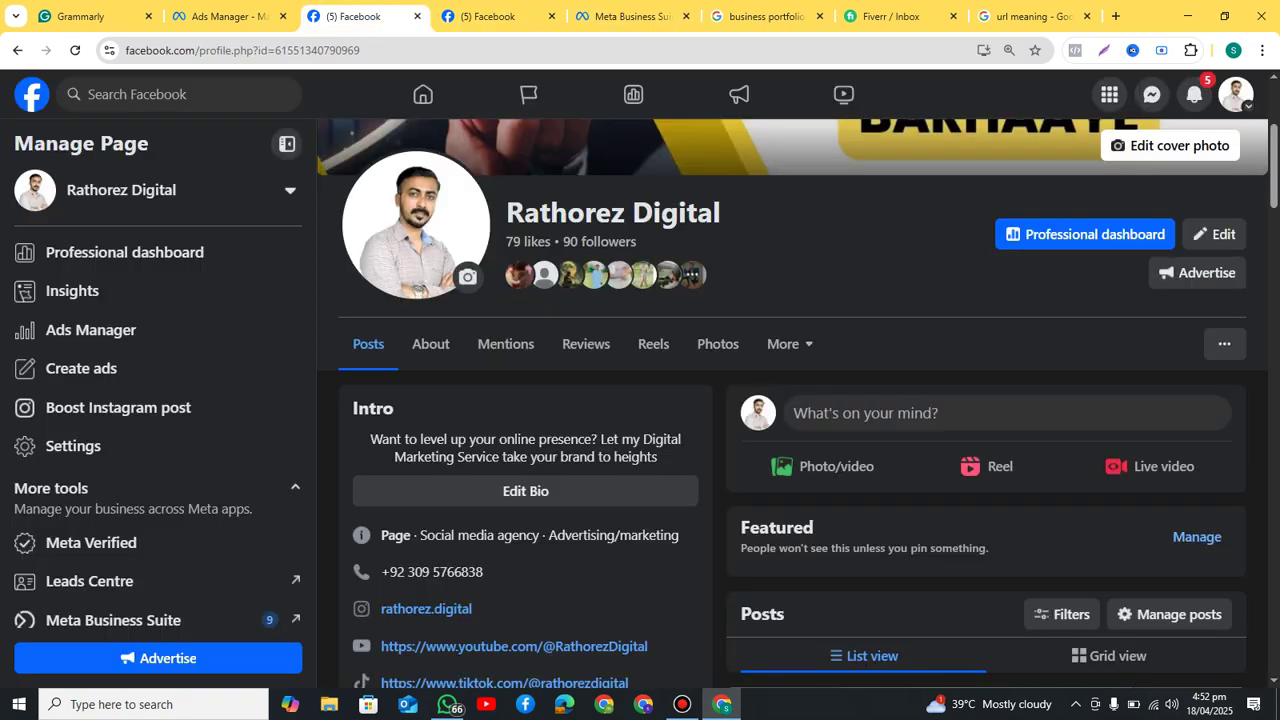
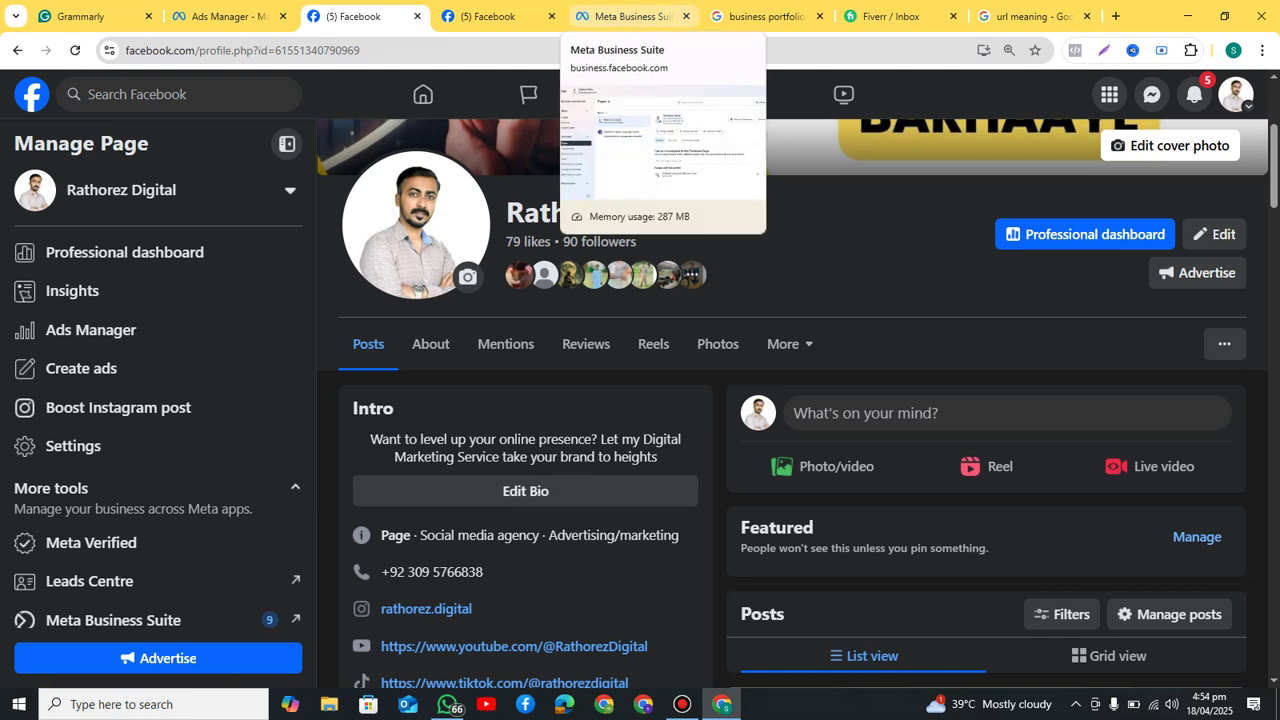
Return to the Digital Clicks Pages settings and open the options for adding a Page.
{"action": "left_click", "coordinate": [630, 16]}
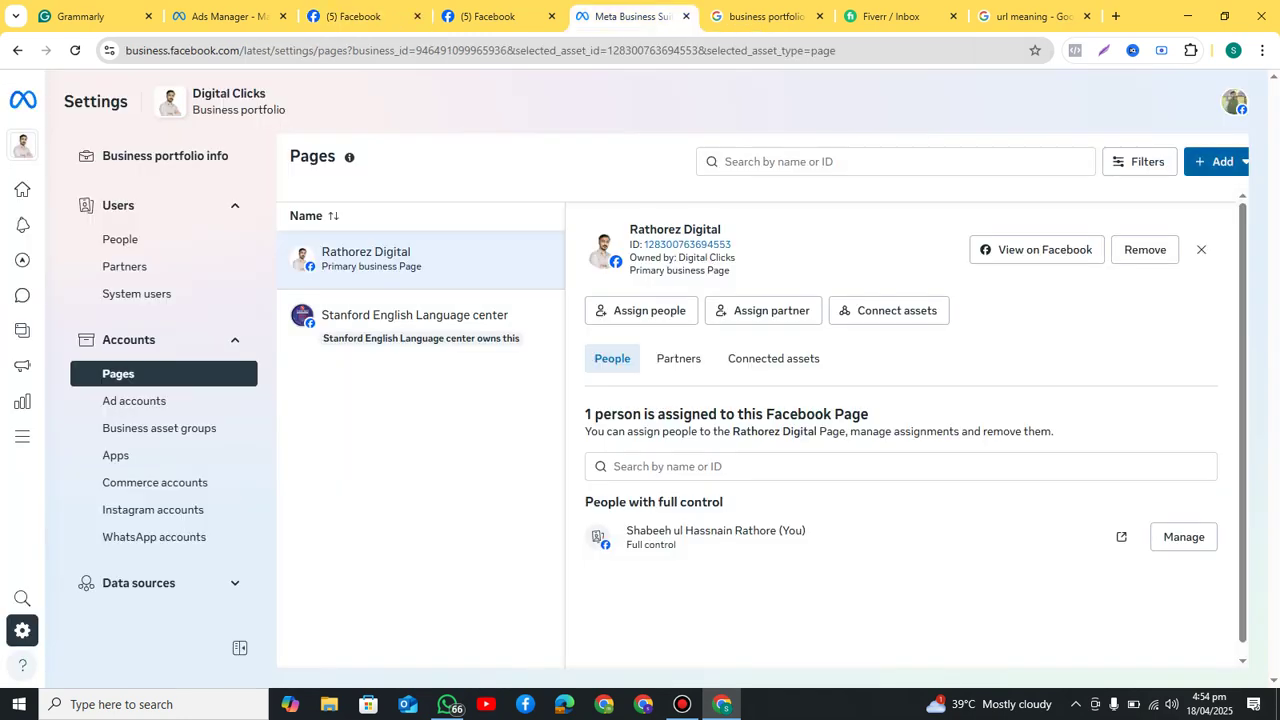
{"action": "left_click", "coordinate": [1218, 161]}
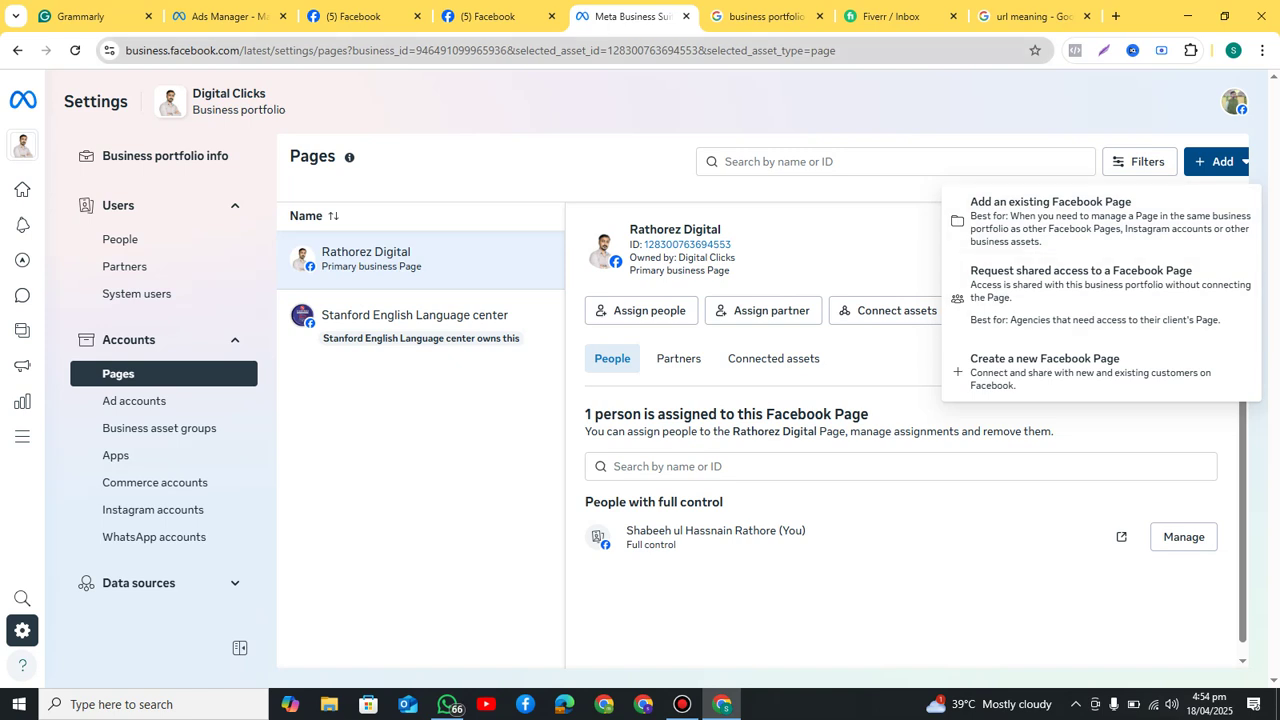
{"action": "left_click", "coordinate": [1080, 284]}
{"action": "left_click", "coordinate": [719, 274]}
{"action": "key", "text": "ctrl+v"}
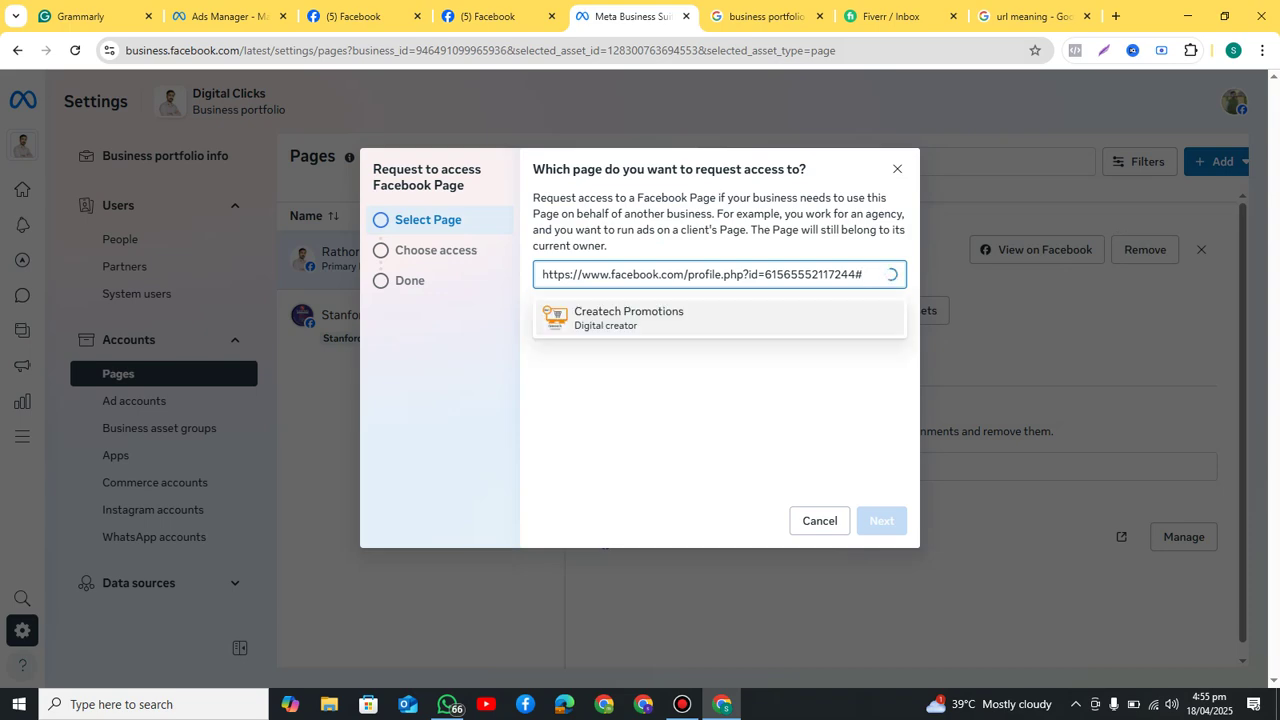
{"action": "key", "text": "Return"}
{"action": "key", "text": "Return"}
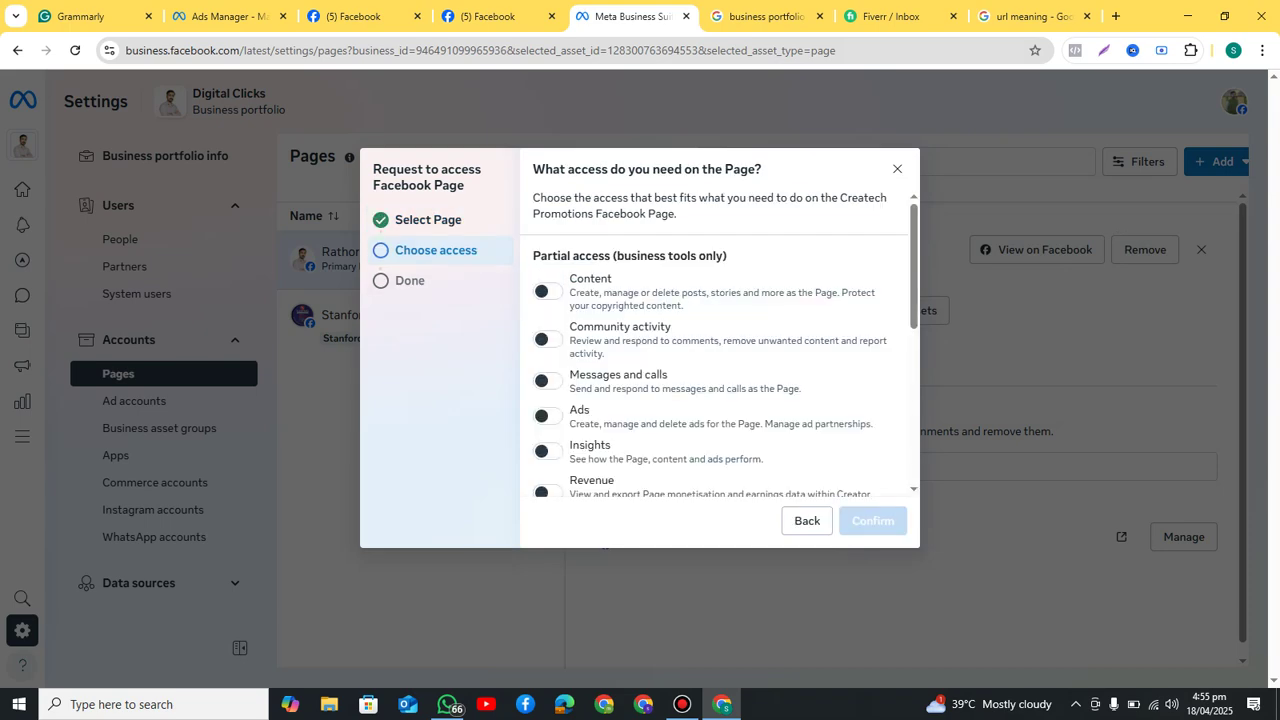
{"action": "scroll", "coordinate": [719, 345], "scroll_direction": "down", "scroll_amount": 5}
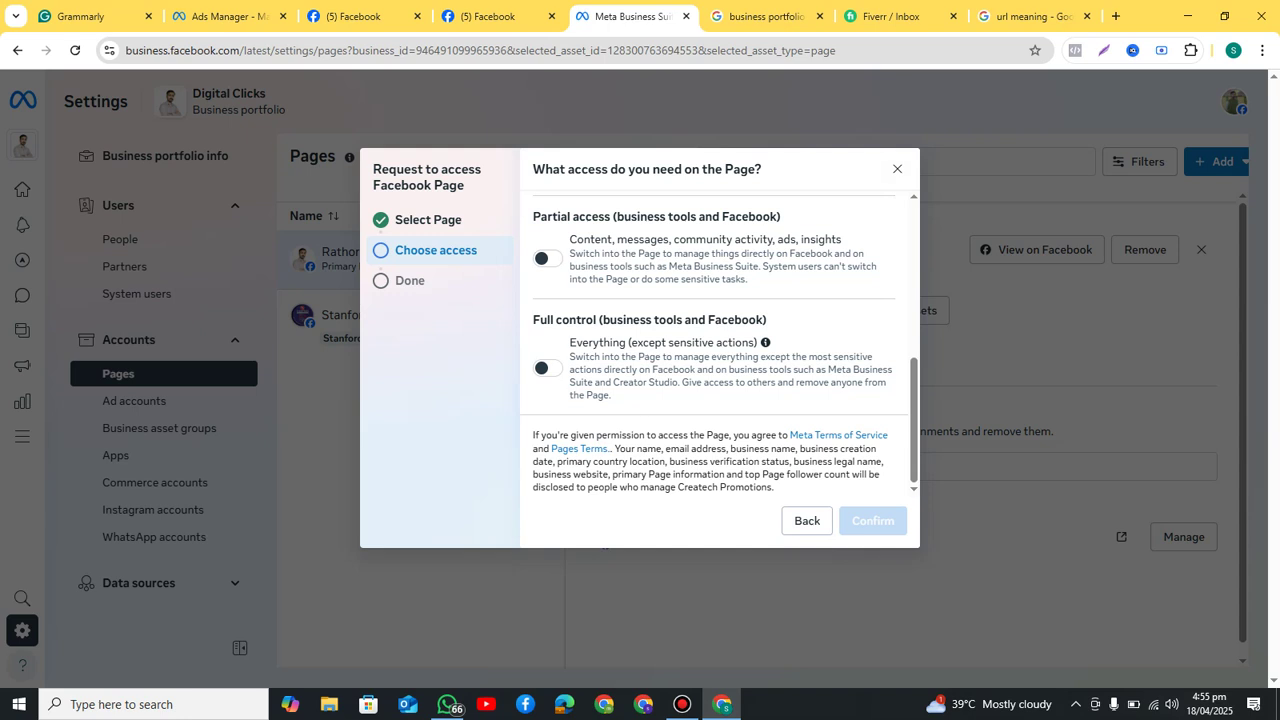
{"action": "left_click", "coordinate": [897, 169]}
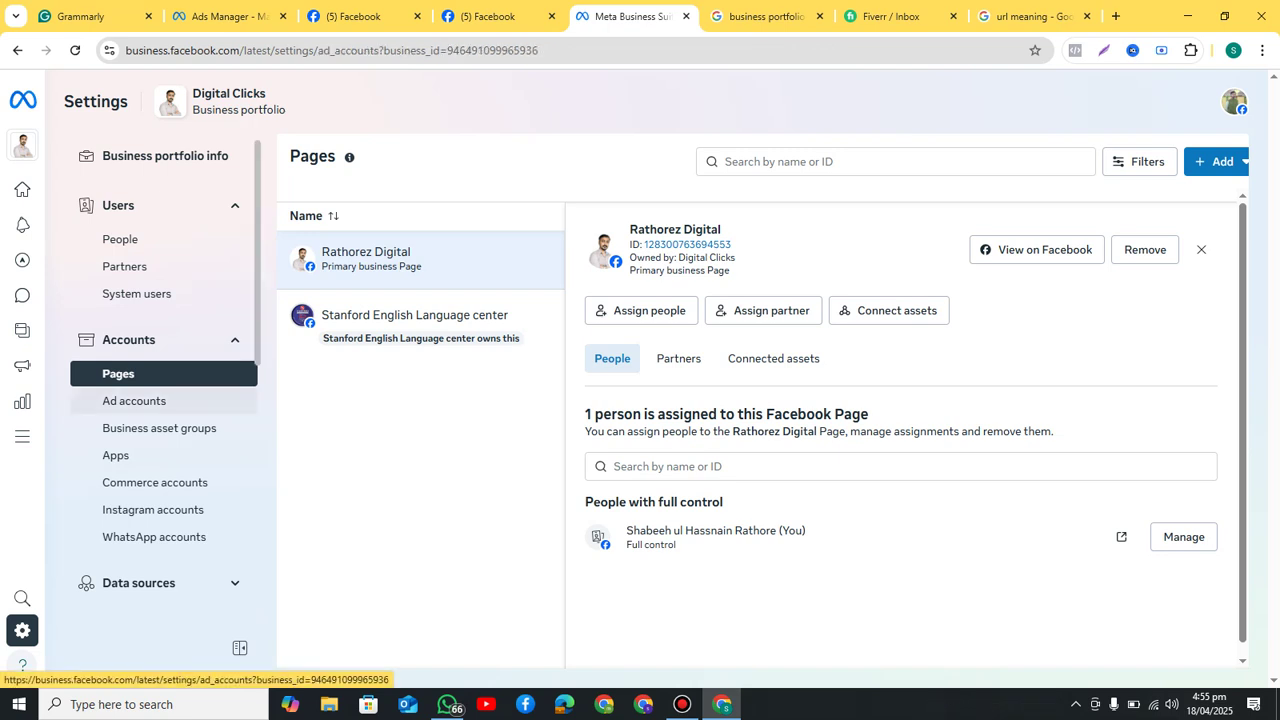
Go to the portfolio's Ad accounts list and open the Add an ad account options.
{"action": "left_click", "coordinate": [134, 400]}
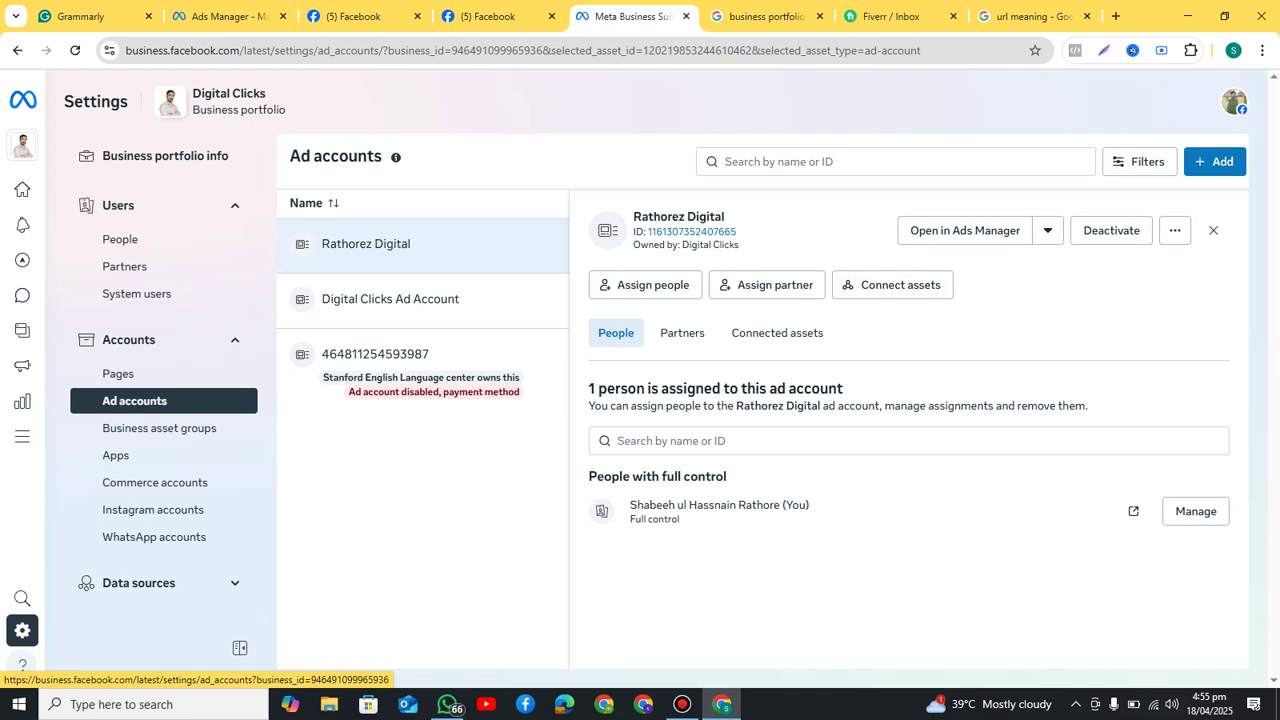
{"action": "left_click", "coordinate": [1215, 161]}
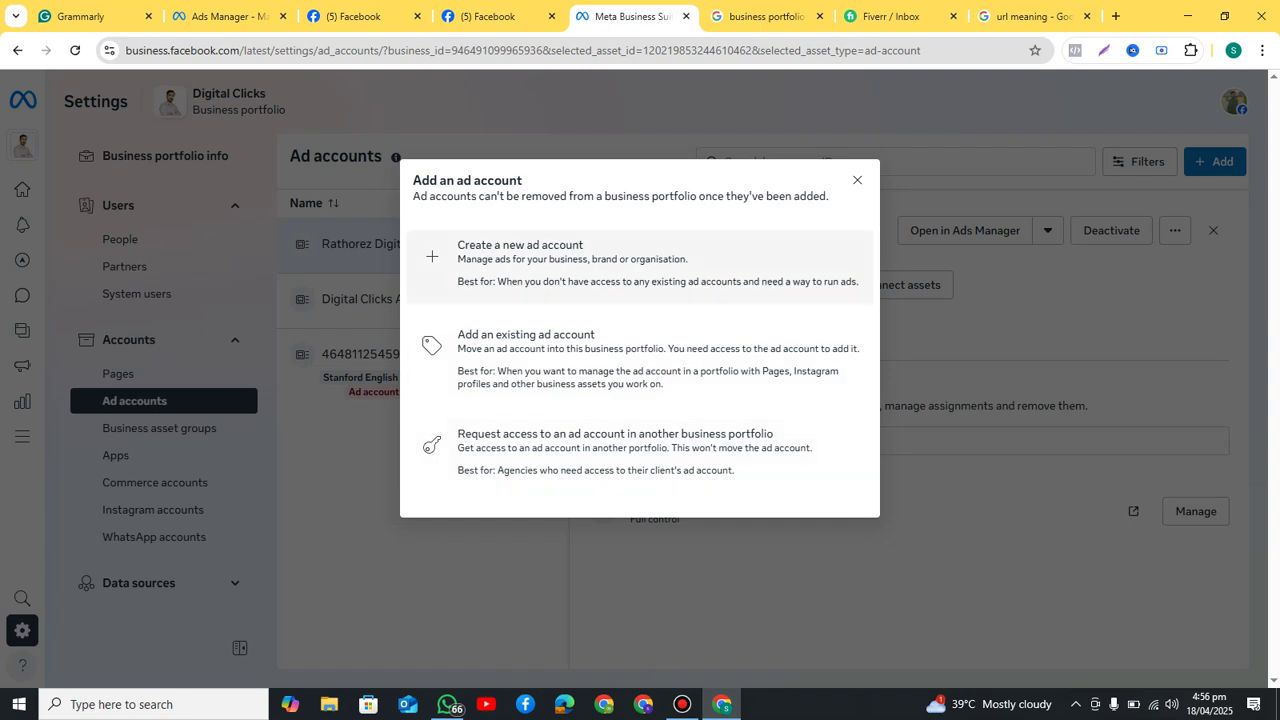
Create a new ad account named 'Demo Ad Account' and move to the Time zone field.
{"action": "left_click", "coordinate": [600, 262]}
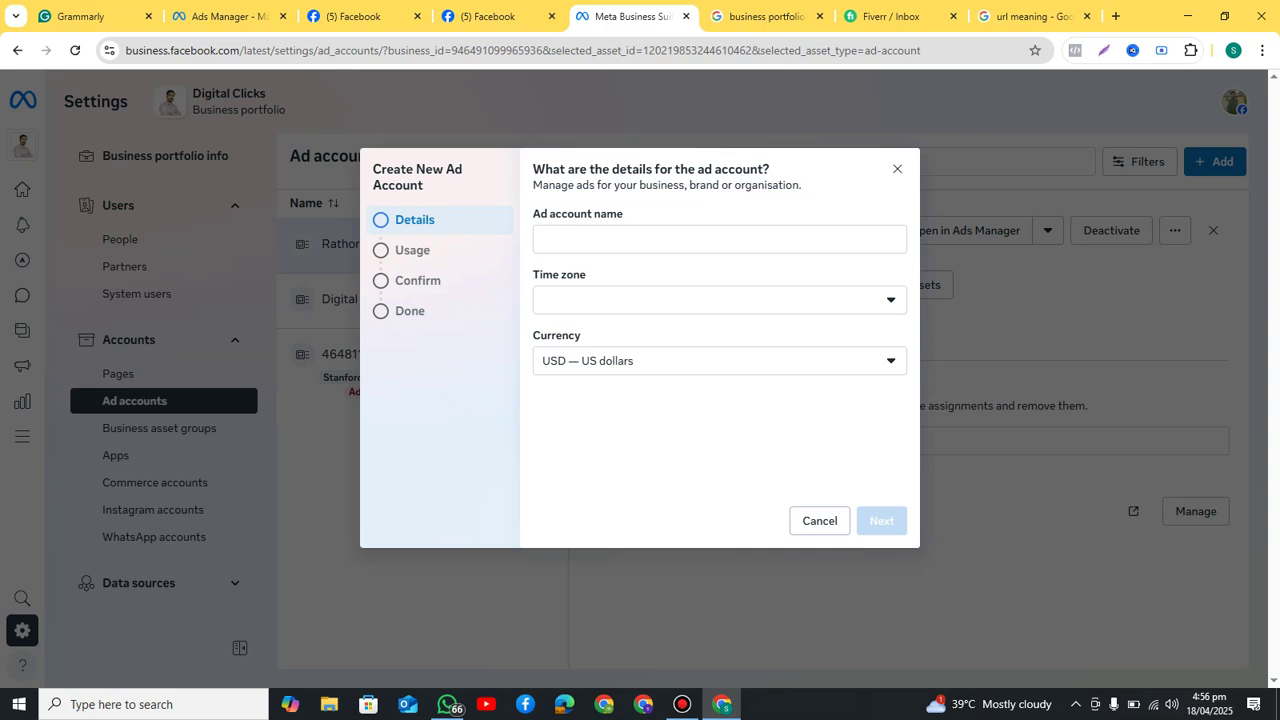
{"action": "left_click", "coordinate": [720, 239]}
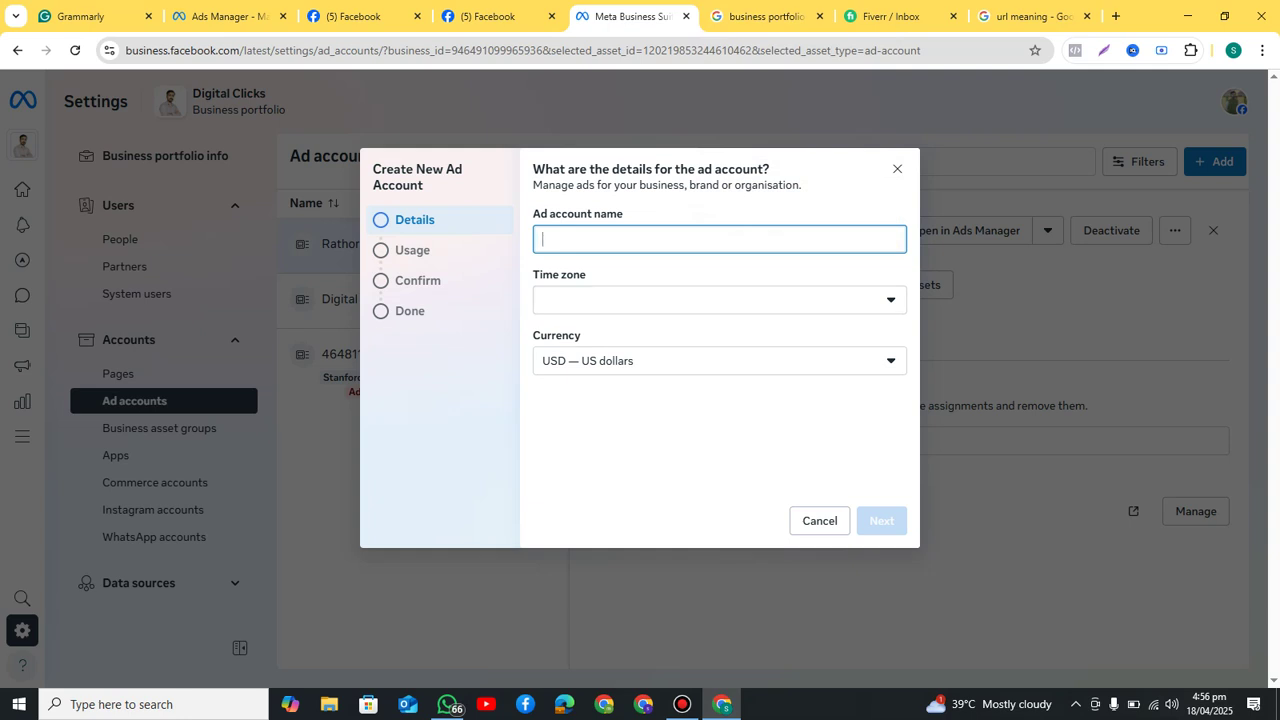
{"action": "type", "text": "Demo Ad Account"}
{"action": "key", "text": "Tab"}
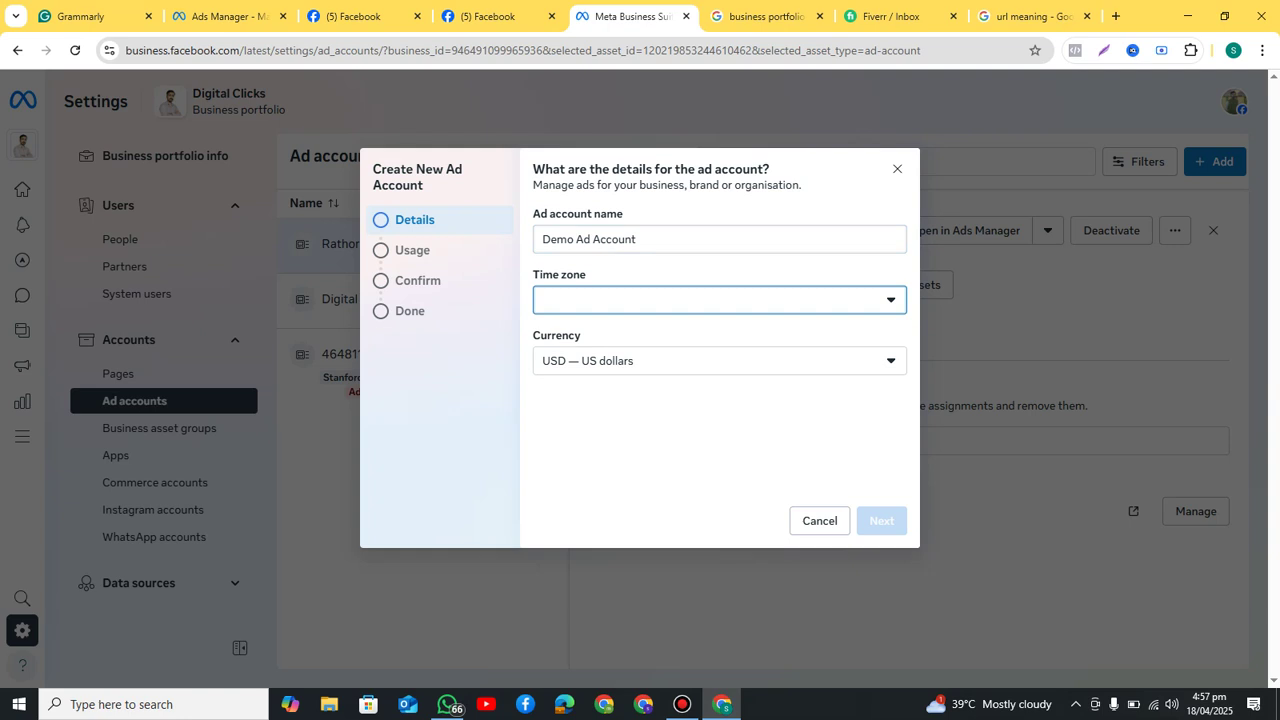
Search the time zone list for 'kara' and pick (GMT+05:00) Asia/Karachi.
{"action": "key", "text": "Return"}
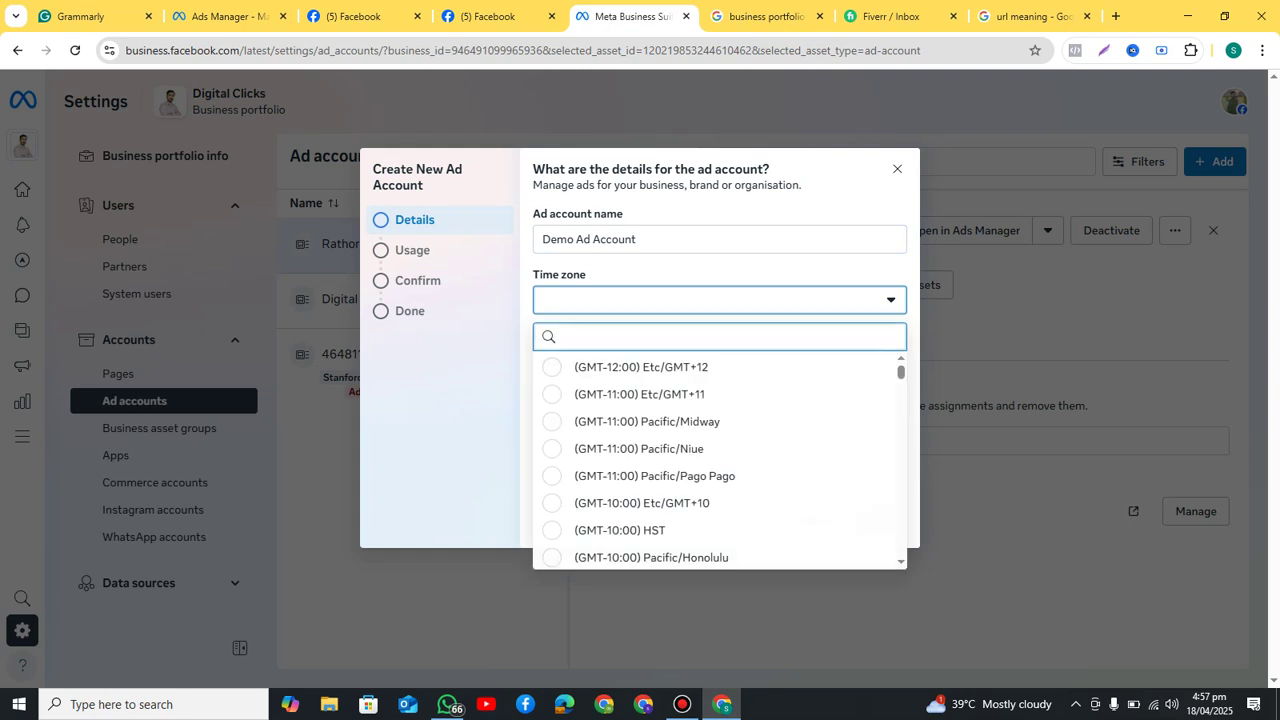
{"action": "type", "text": "isl"}
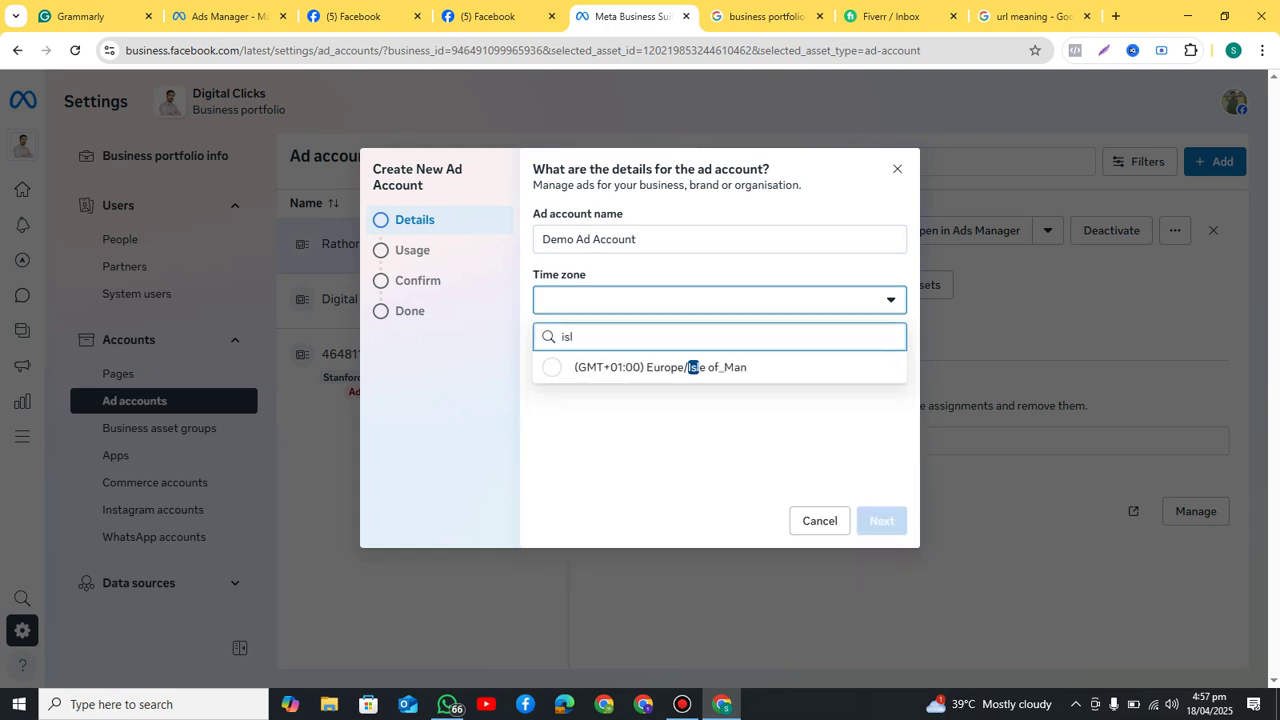
{"action": "key", "text": "BackSpace"}
{"action": "key", "text": "BackSpace"}
{"action": "key", "text": "BackSpace"}
{"action": "type", "text": "kara"}
{"action": "key", "text": "Down"}
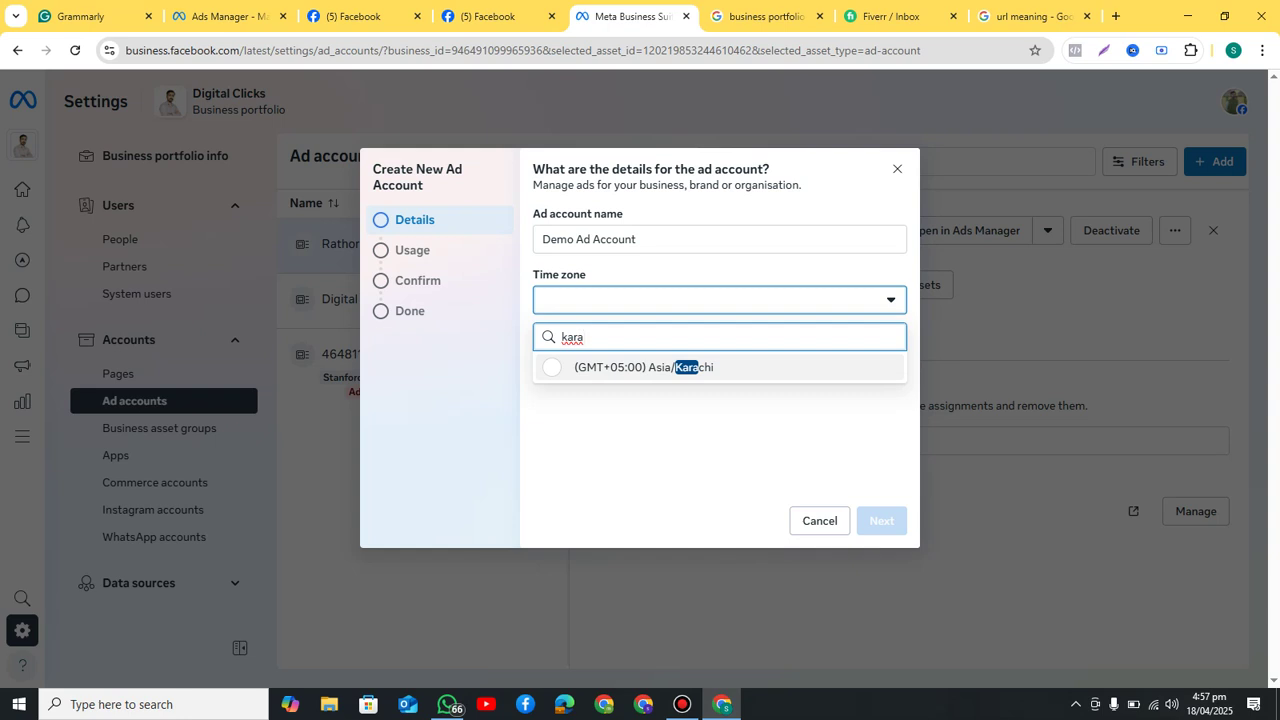
{"action": "key", "text": "Return"}
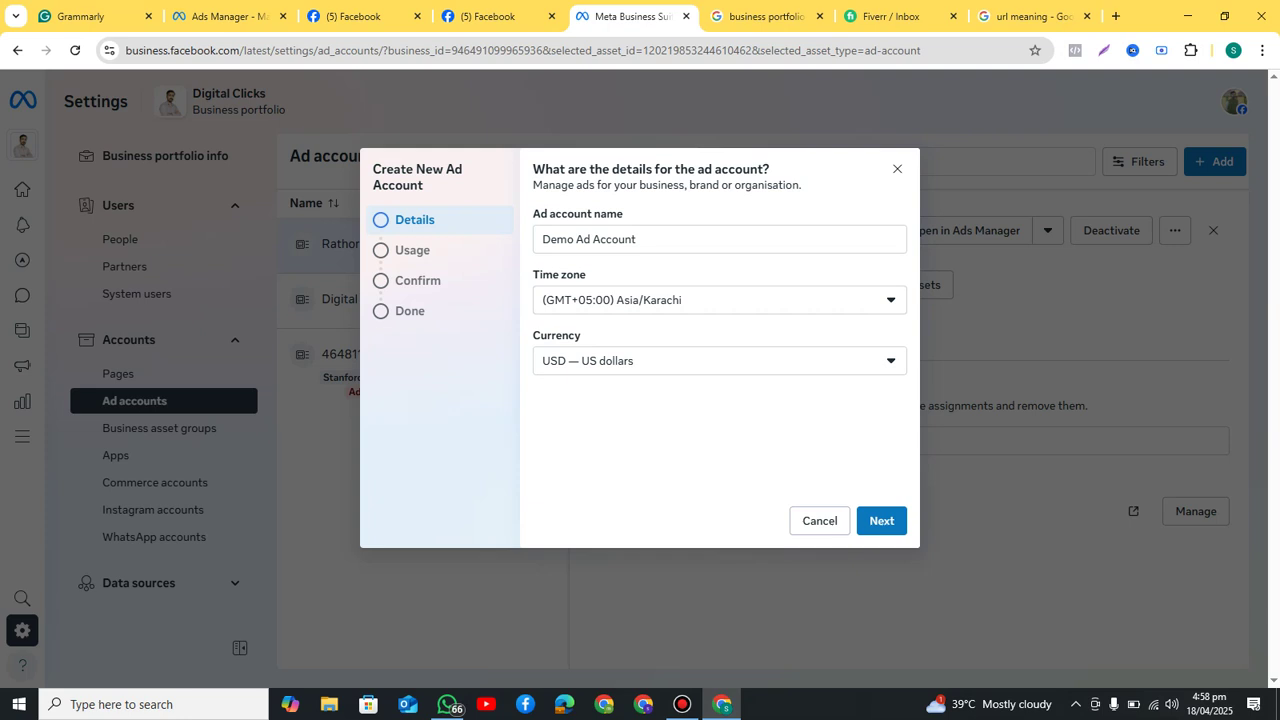
{"action": "left_click", "coordinate": [1115, 16]}
{"action": "type", "text": "dubai"}
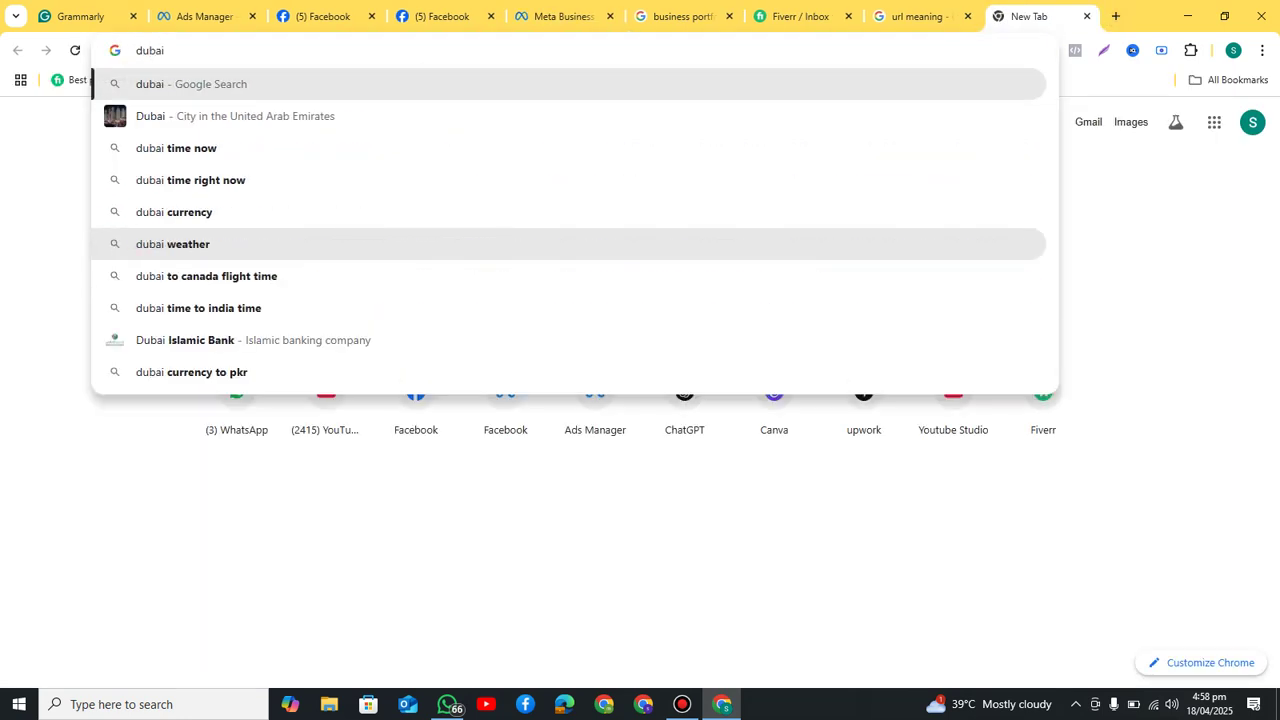
{"action": "left_click", "coordinate": [176, 148]}
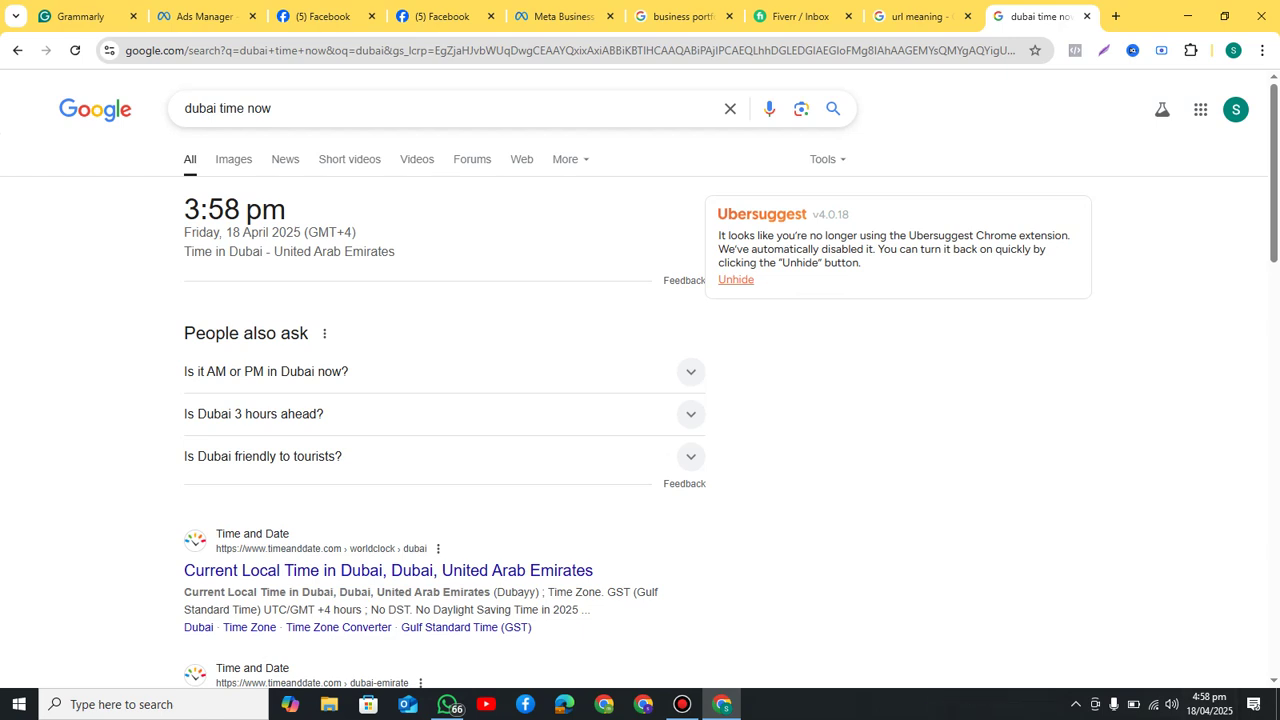
{"action": "left_click_drag", "start_coordinate": [304, 232], "coordinate": [355, 232]}
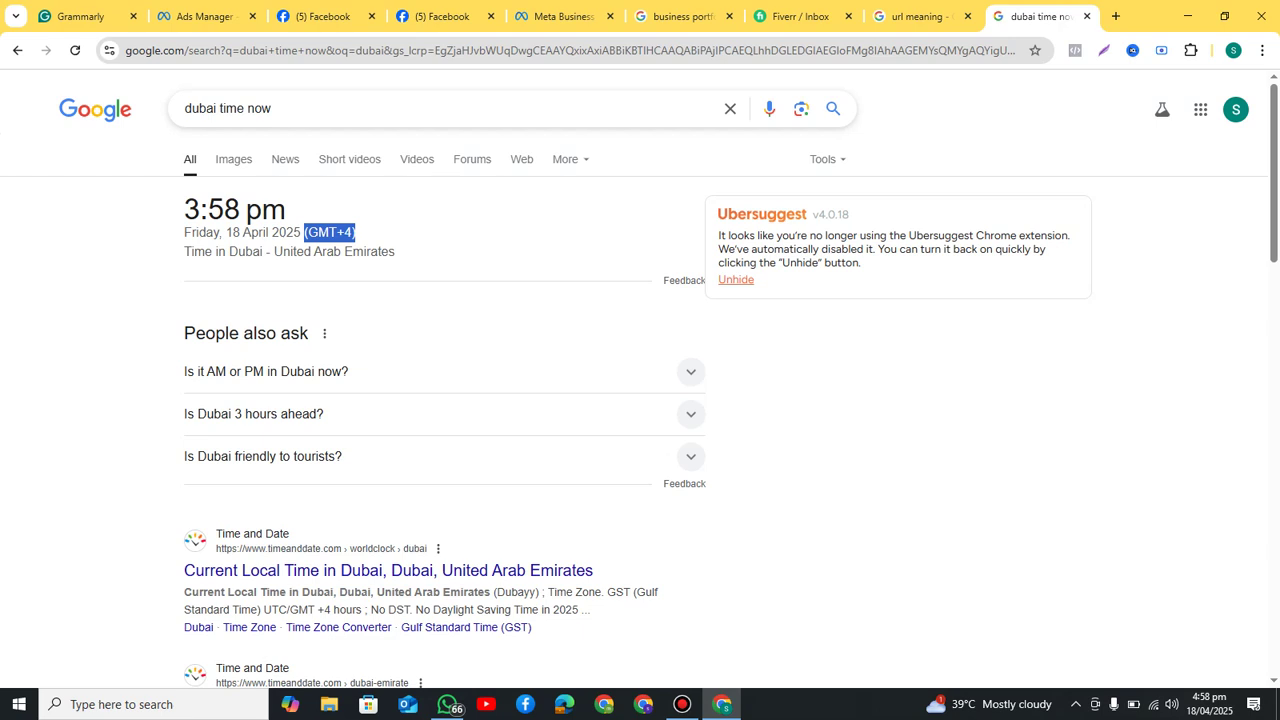
{"action": "left_click", "coordinate": [355, 232]}
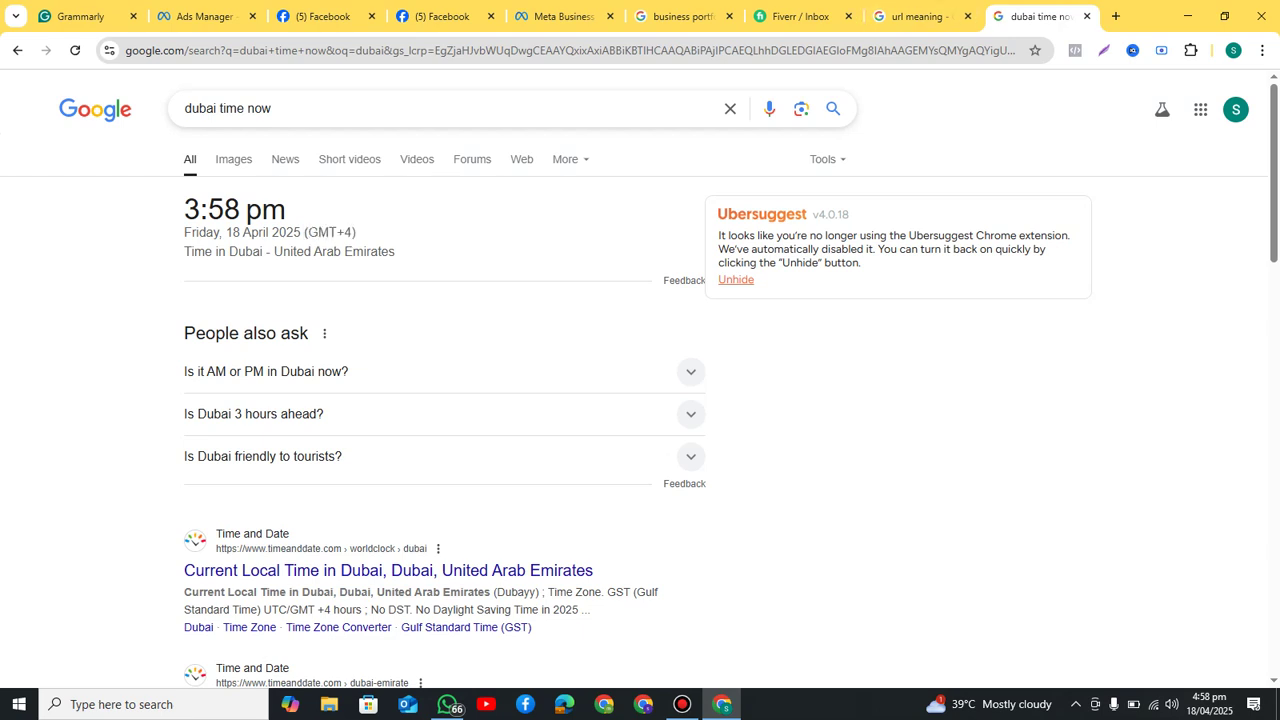
{"action": "left_click", "coordinate": [1087, 16]}
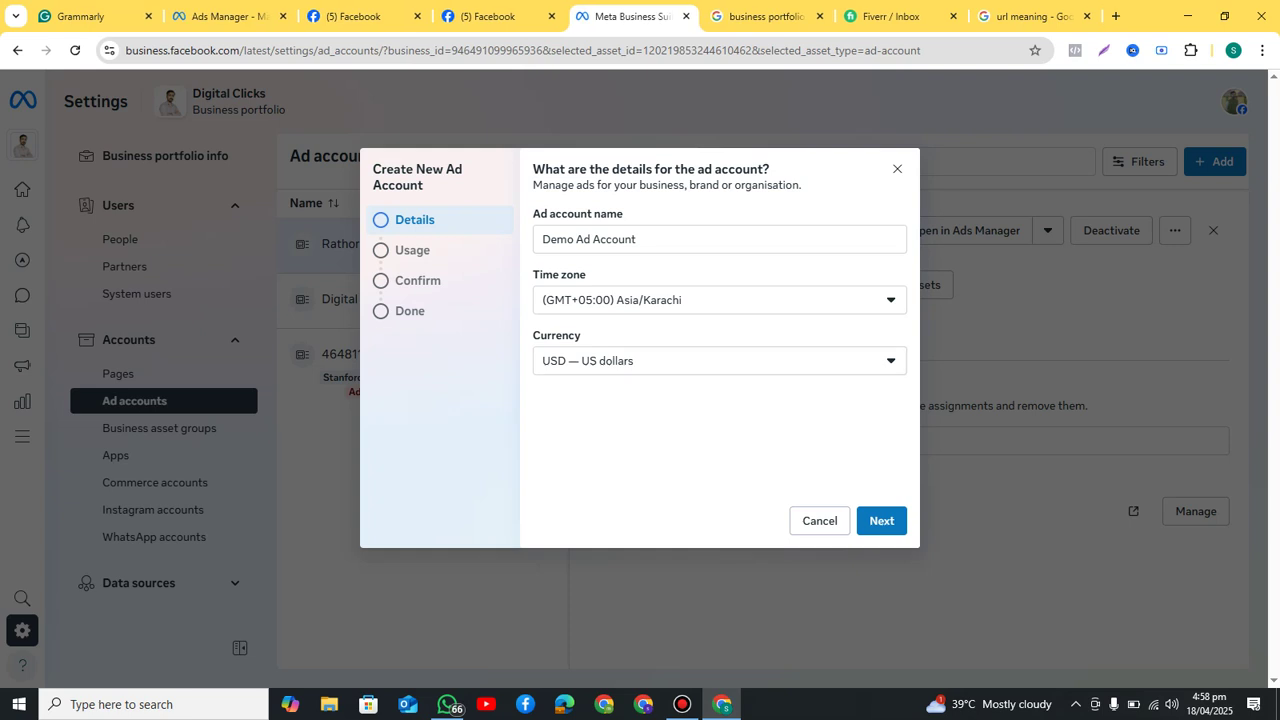
Choose PKR — Pakistani Rupee as the currency and proceed to the Usage step.
{"action": "left_click", "coordinate": [719, 361]}
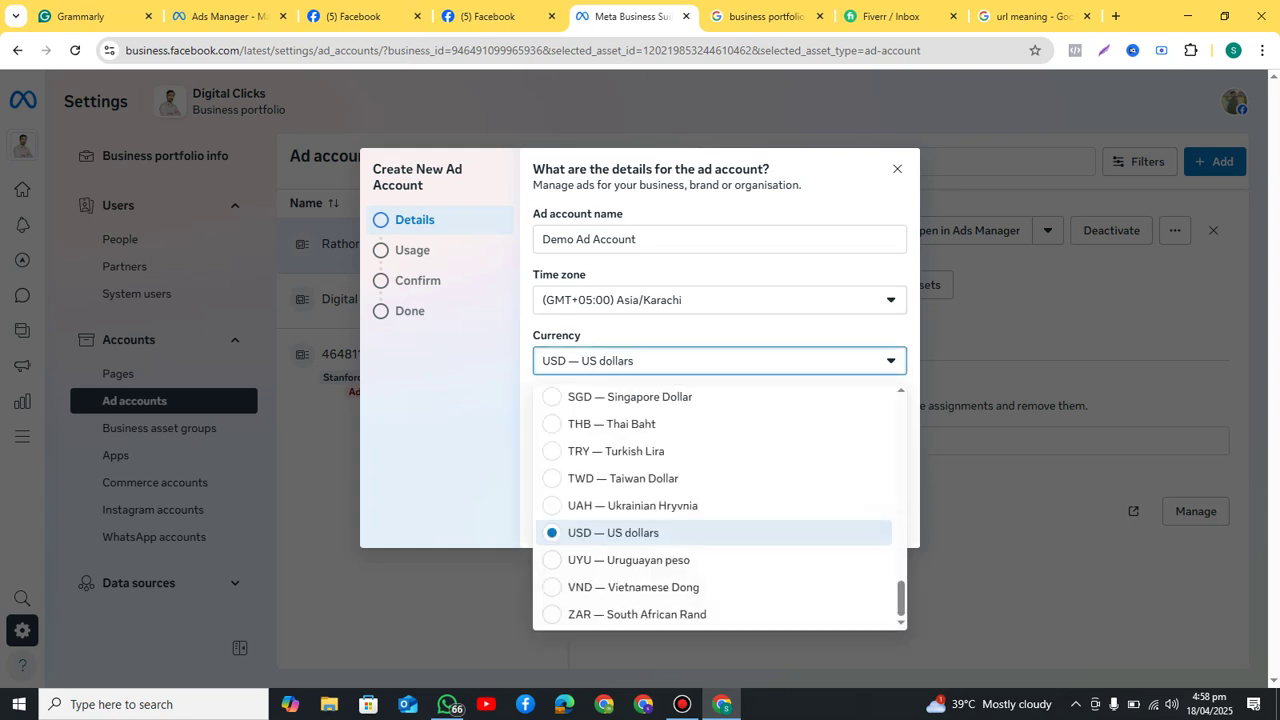
{"action": "key", "text": "p"}
{"action": "key", "text": "Down"}
{"action": "key", "text": "Down"}
{"action": "key", "text": "Return"}
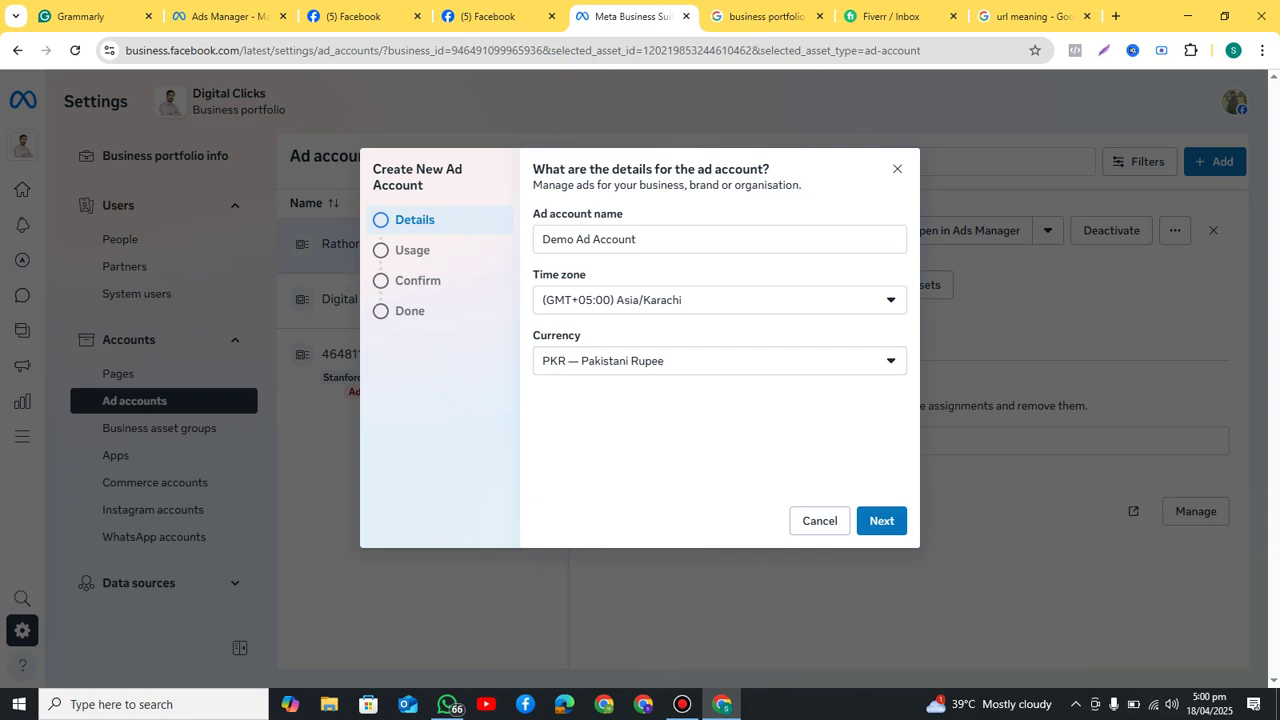
{"action": "left_click", "coordinate": [881, 520]}
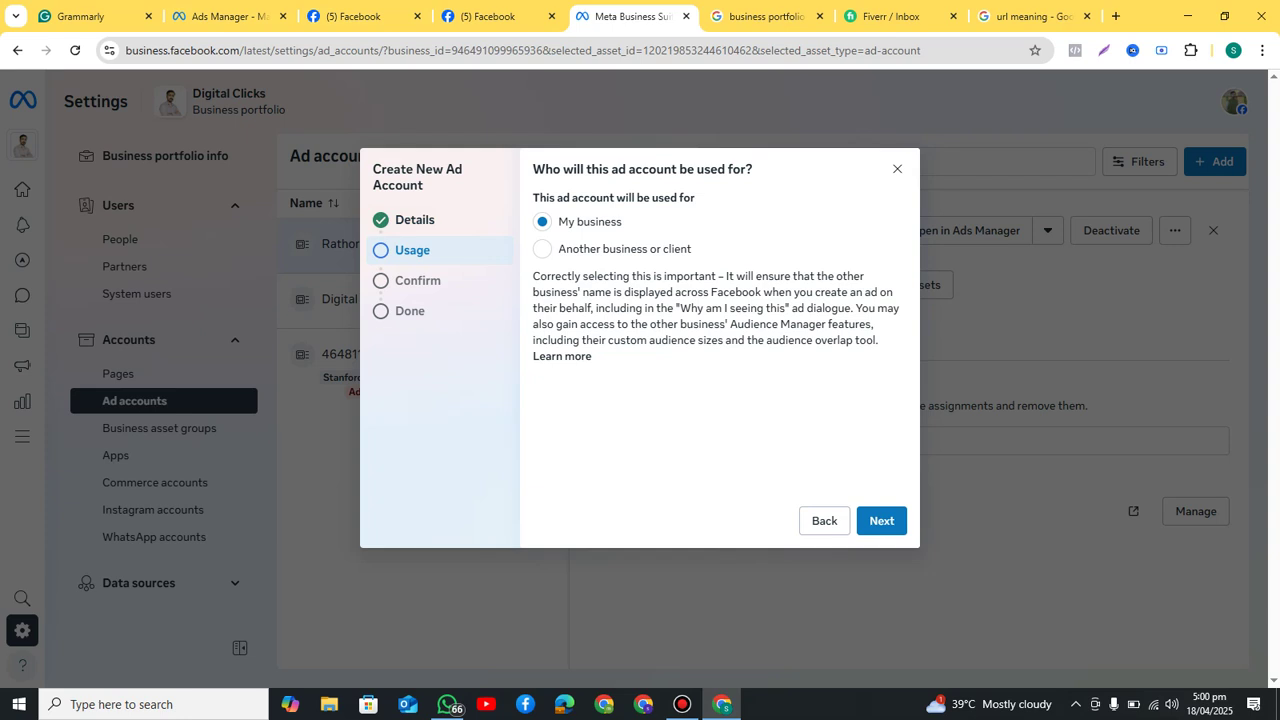
Keep 'My business' as the account usage and continue to Confirm.
{"action": "key", "text": "Return"}
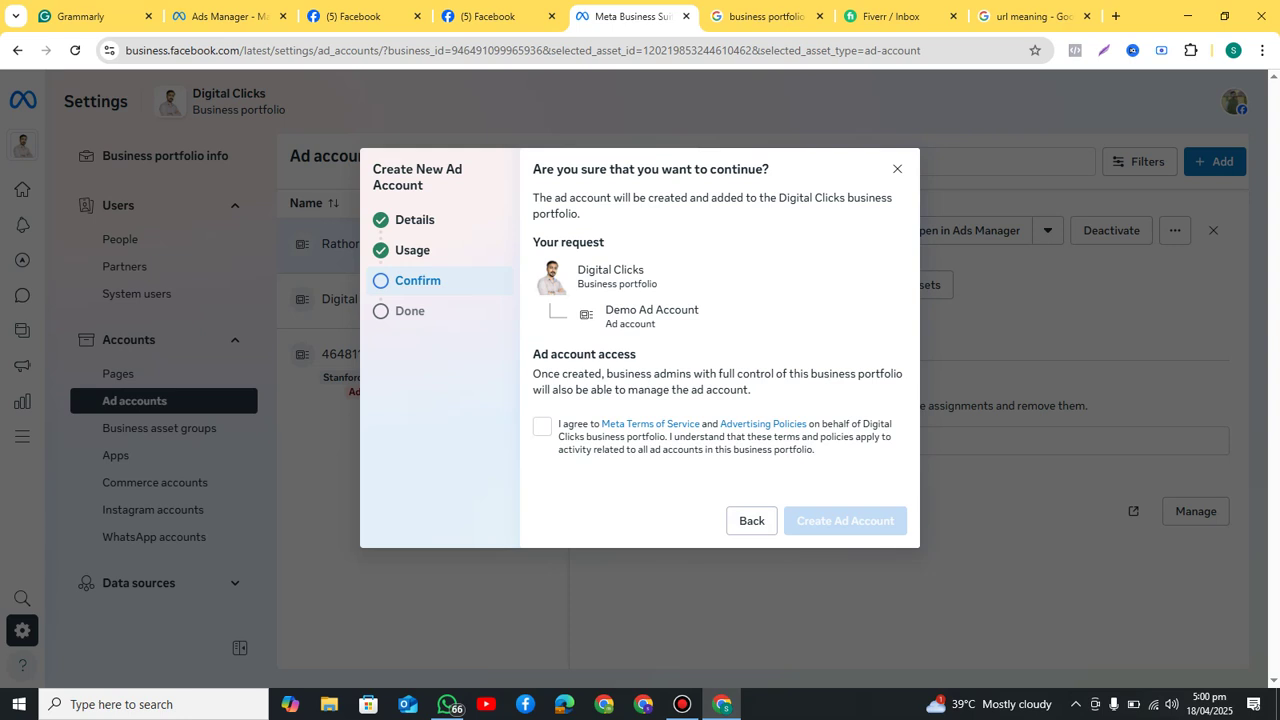
Close the Create New Ad Account dialog to return to the Ad accounts list.
{"action": "left_click", "coordinate": [897, 169]}
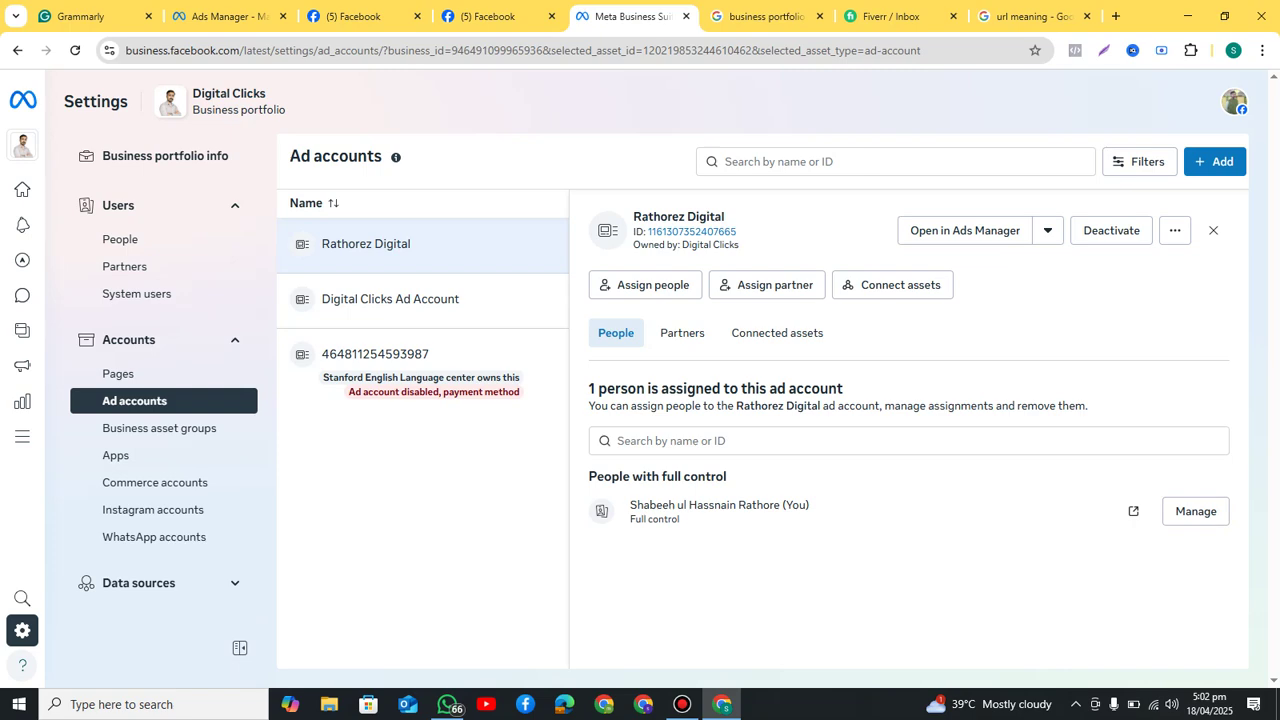
{"action": "left_click", "coordinate": [682, 704]}
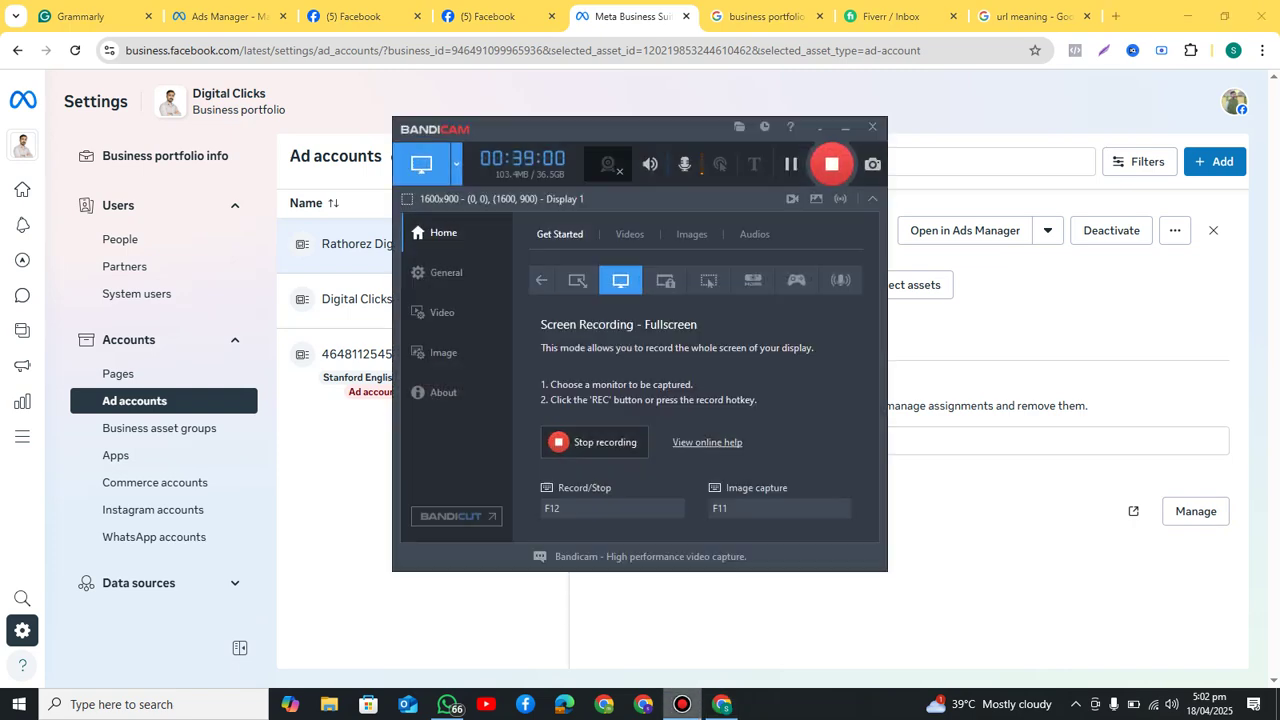